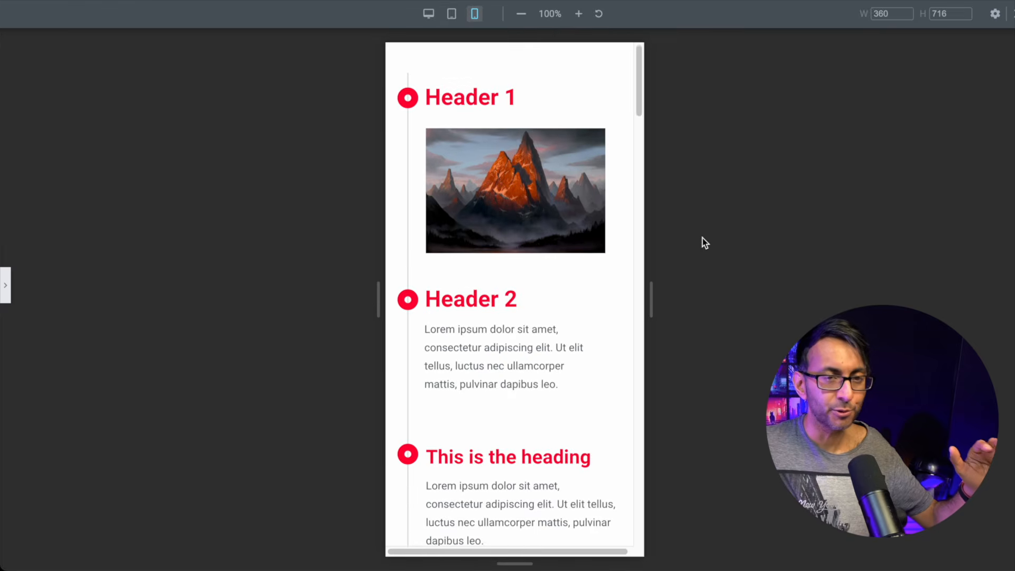
Step: Add a two-column container to the blank page and expand it in the Navigator to show both columns
{"action": "scroll", "coordinate": [557, 302], "scroll_direction": "up", "scroll_amount": 8}
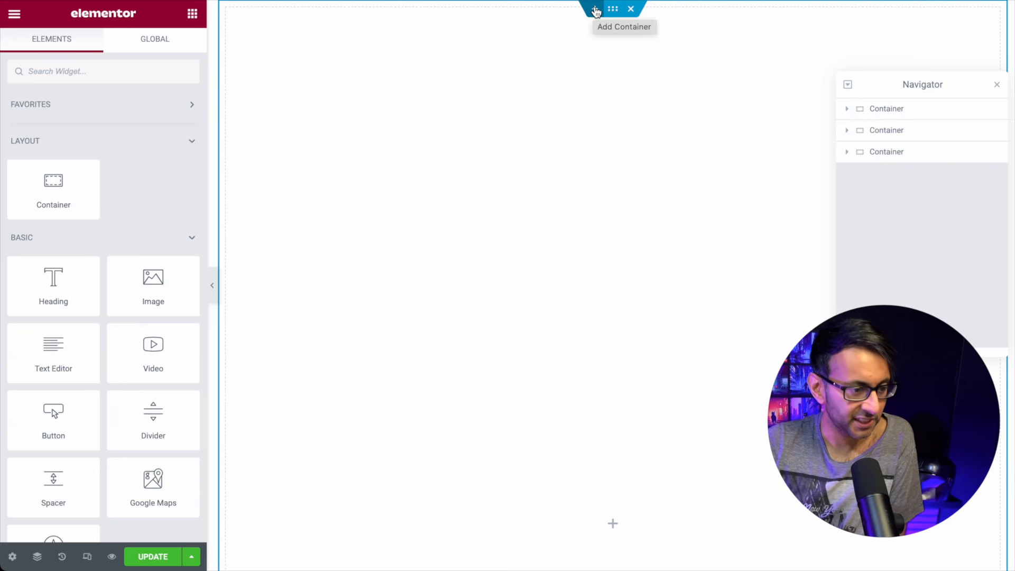
{"action": "left_click", "coordinate": [595, 9]}
{"action": "left_click", "coordinate": [597, 64]}
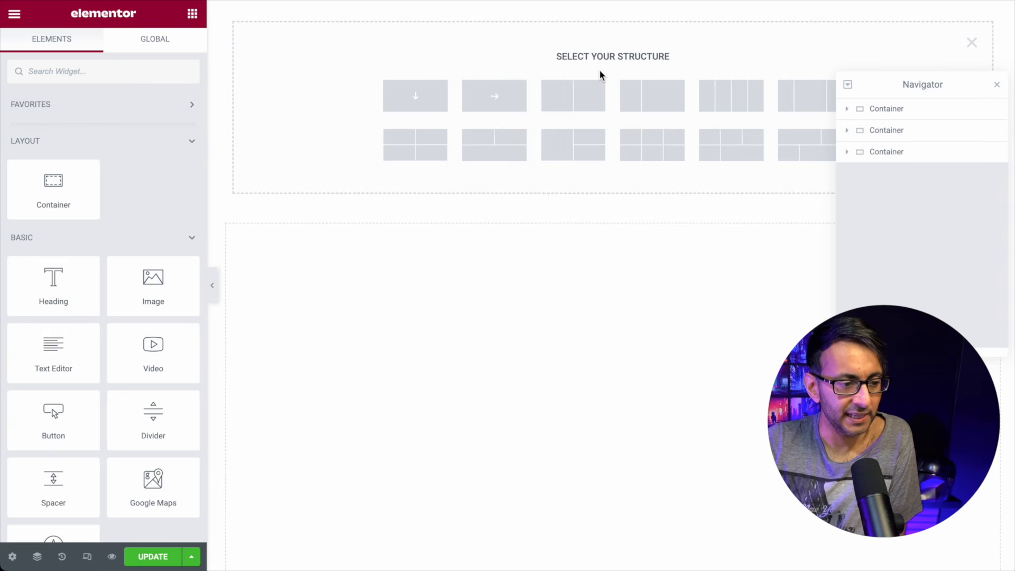
{"action": "left_click", "coordinate": [576, 104]}
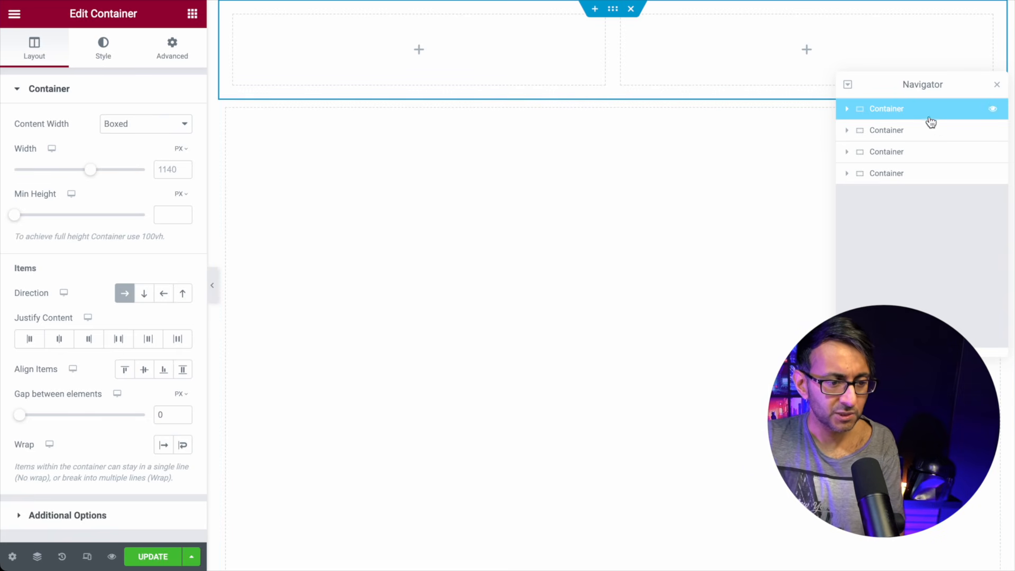
{"action": "left_click", "coordinate": [848, 109]}
{"action": "left_click", "coordinate": [847, 109]}
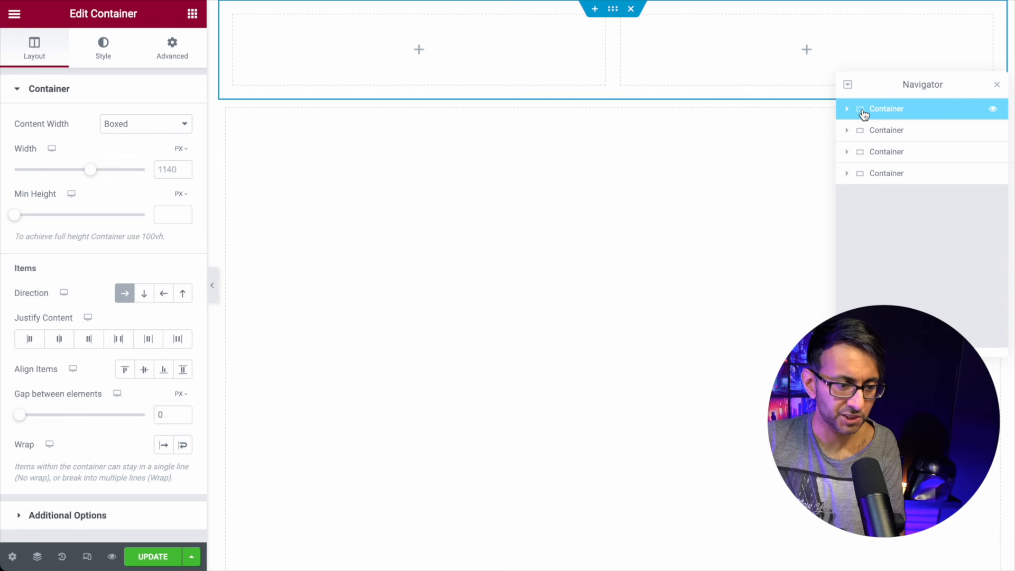
{"action": "left_click", "coordinate": [848, 109]}
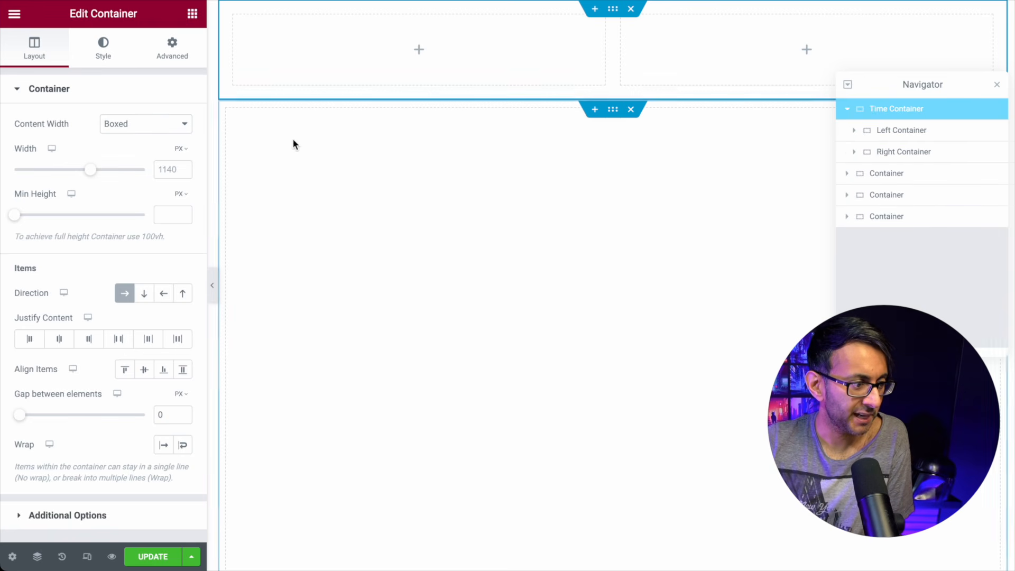
Step: Make the Time Container 800 px wide with 50 px top and bottom padding
{"action": "left_click", "coordinate": [176, 173]}
{"action": "type", "text": "800"}
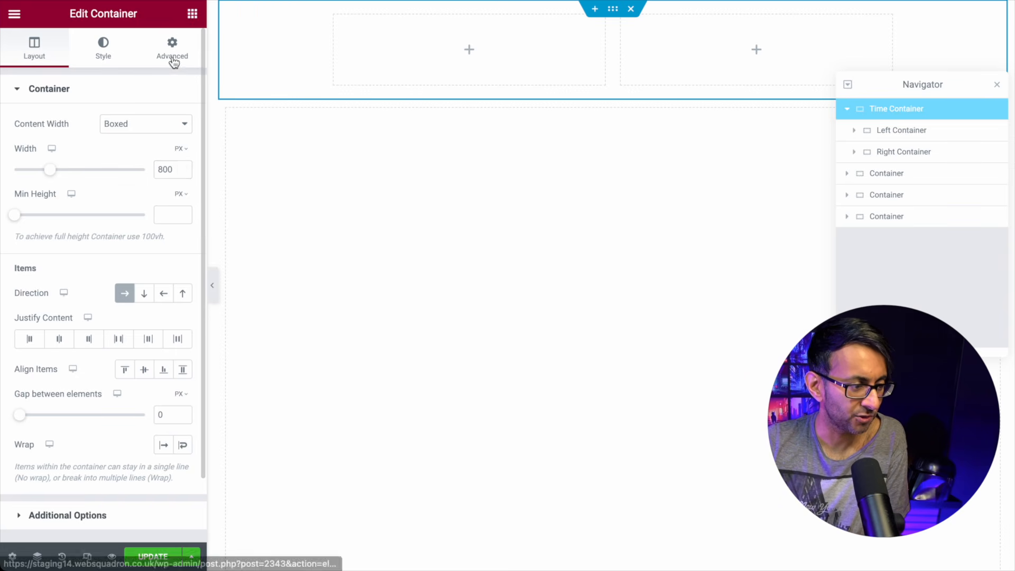
{"action": "left_click", "coordinate": [172, 48]}
{"action": "left_click", "coordinate": [183, 197]}
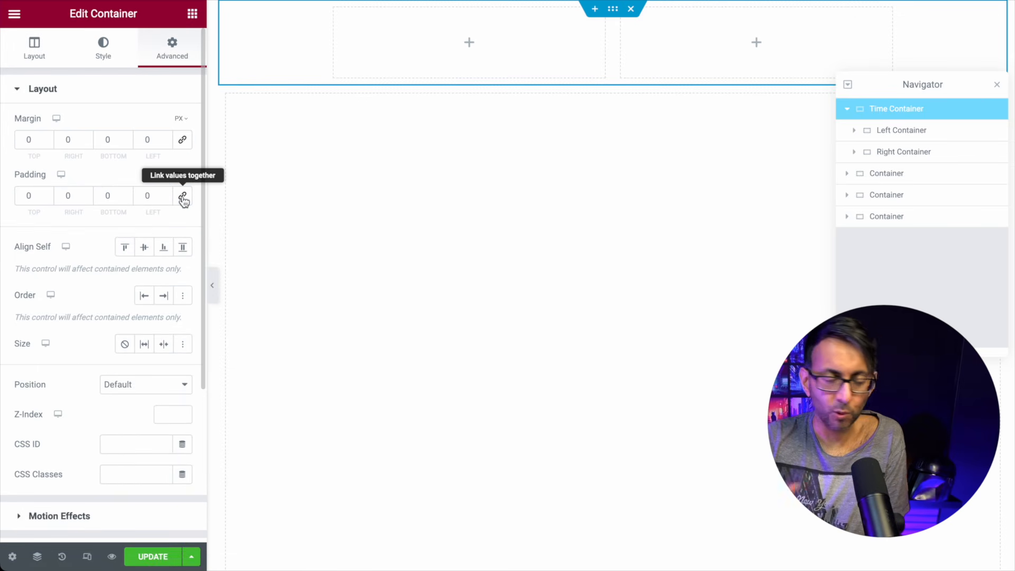
{"action": "left_click_drag", "start_coordinate": [39, 196], "coordinate": [19, 196]}
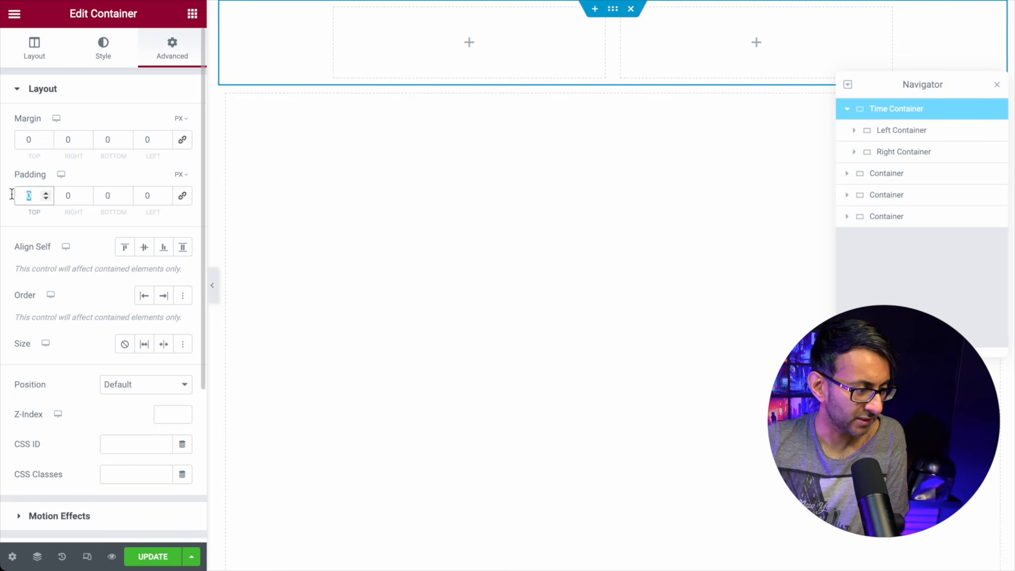
{"action": "type", "text": "50"}
{"action": "key", "text": "Tab"}
{"action": "key", "text": "Tab"}
{"action": "type", "text": "50"}
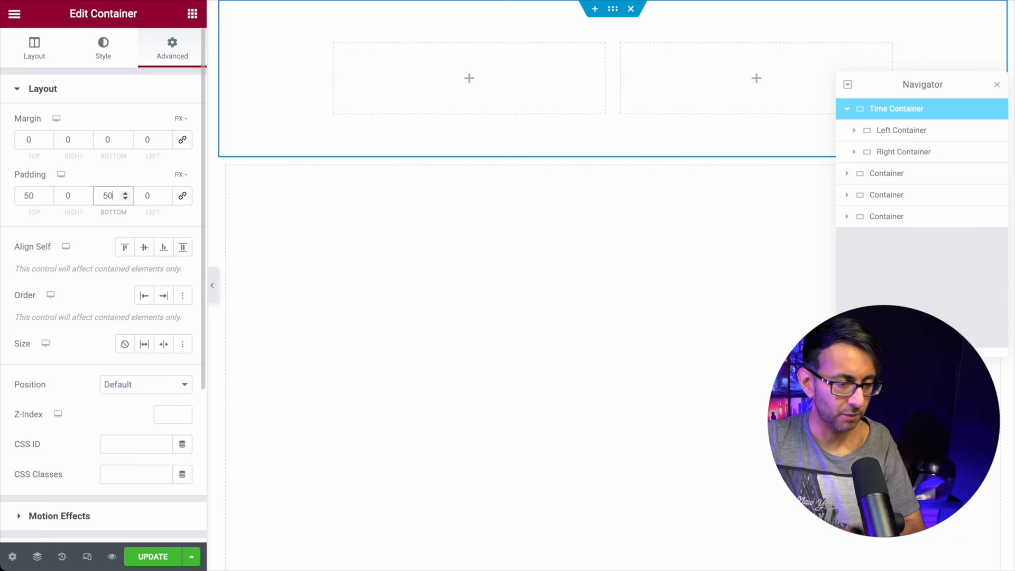
Step: Set margin and padding to 0 on both the Left Container and Right Container
{"action": "double_click", "coordinate": [895, 131]}
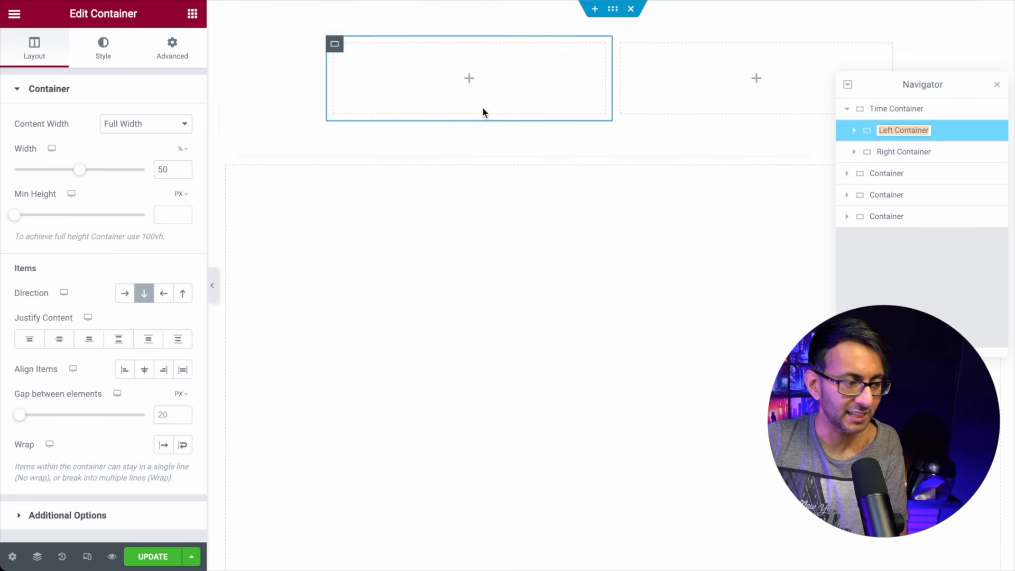
{"action": "left_click", "coordinate": [181, 61]}
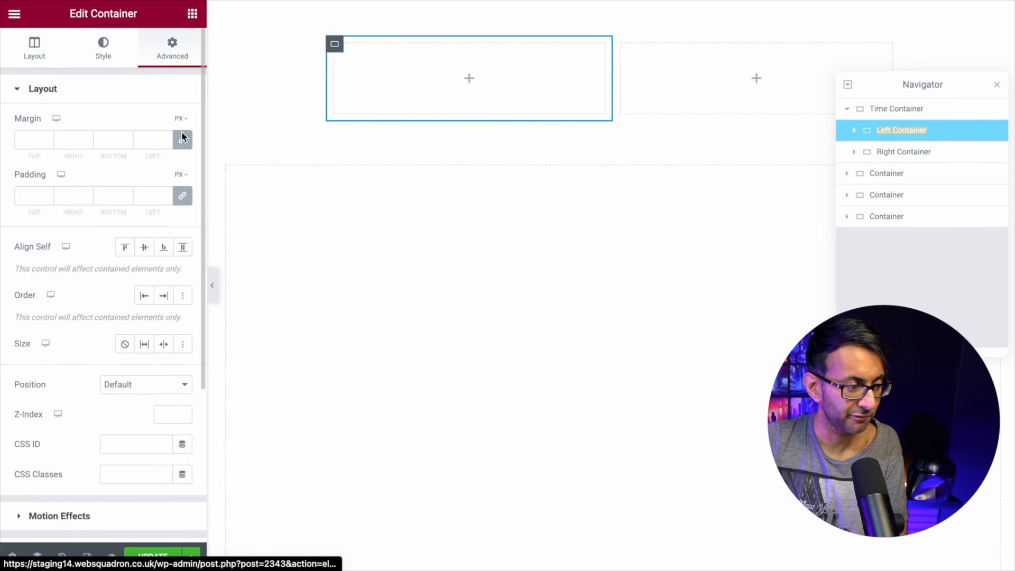
{"action": "left_click", "coordinate": [182, 195]}
{"action": "left_click", "coordinate": [183, 141]}
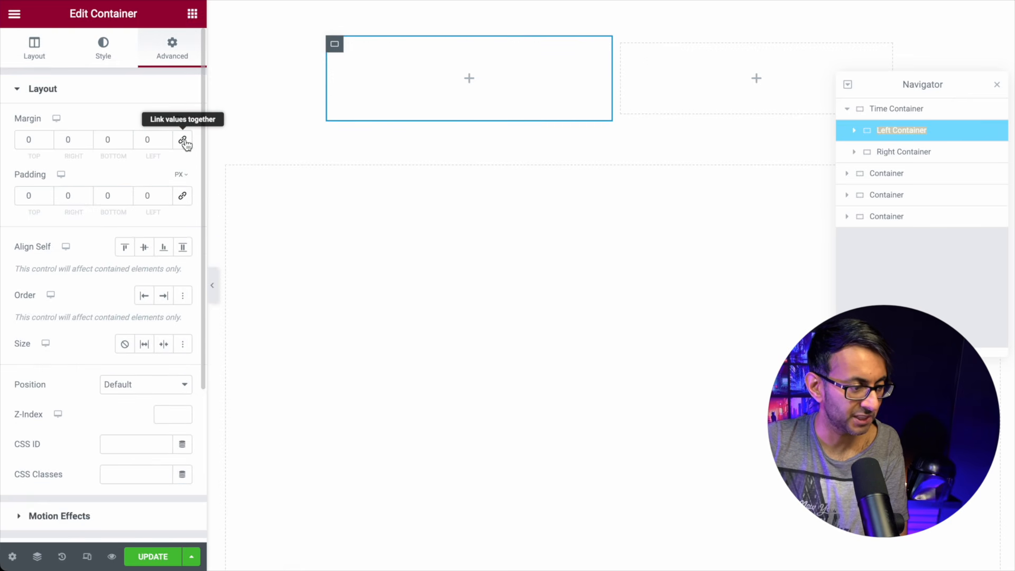
{"action": "left_click", "coordinate": [905, 153]}
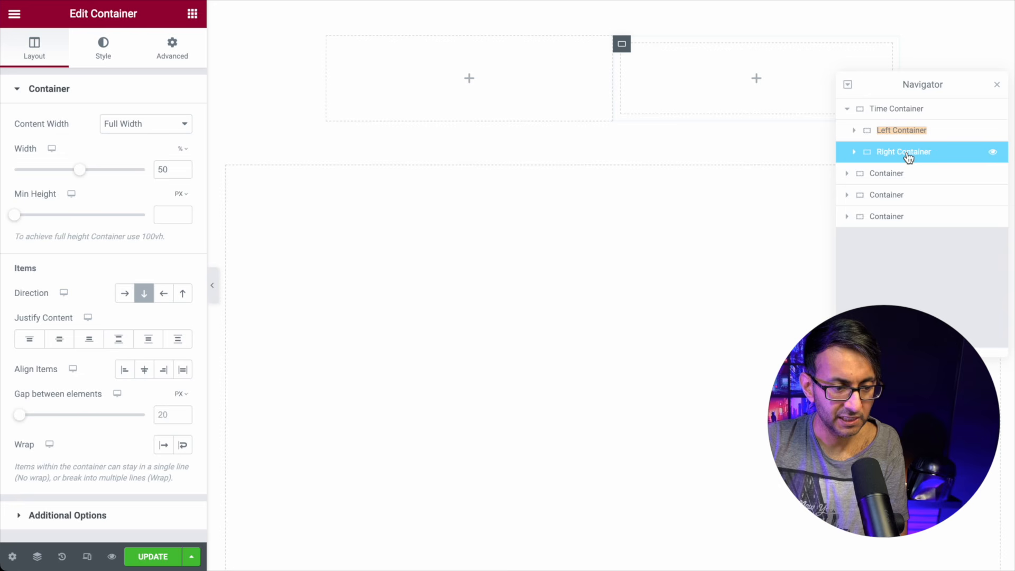
{"action": "left_click", "coordinate": [168, 58]}
{"action": "left_click", "coordinate": [182, 139]}
{"action": "left_click", "coordinate": [183, 198]}
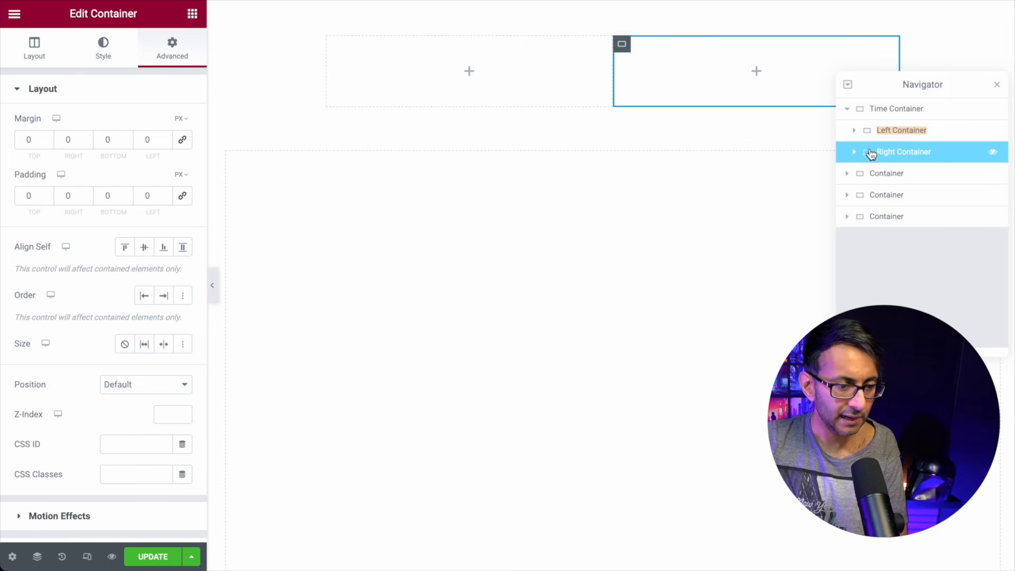
Step: Give the Right Container a solid 2 px left-only border in the Global Text colour, then preview
{"action": "left_click", "coordinate": [104, 53]}
{"action": "left_click", "coordinate": [97, 233]}
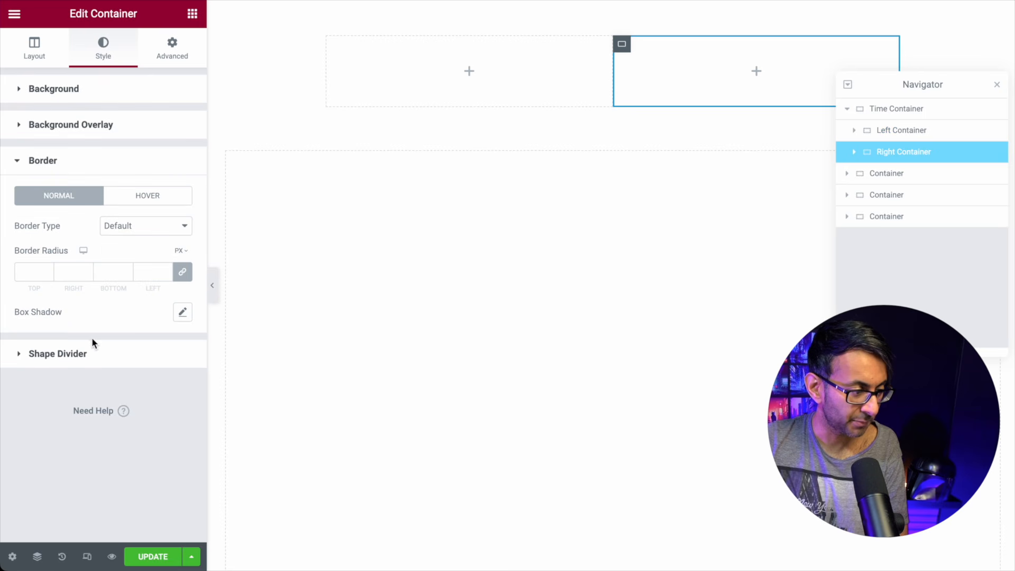
{"action": "left_click", "coordinate": [157, 229]}
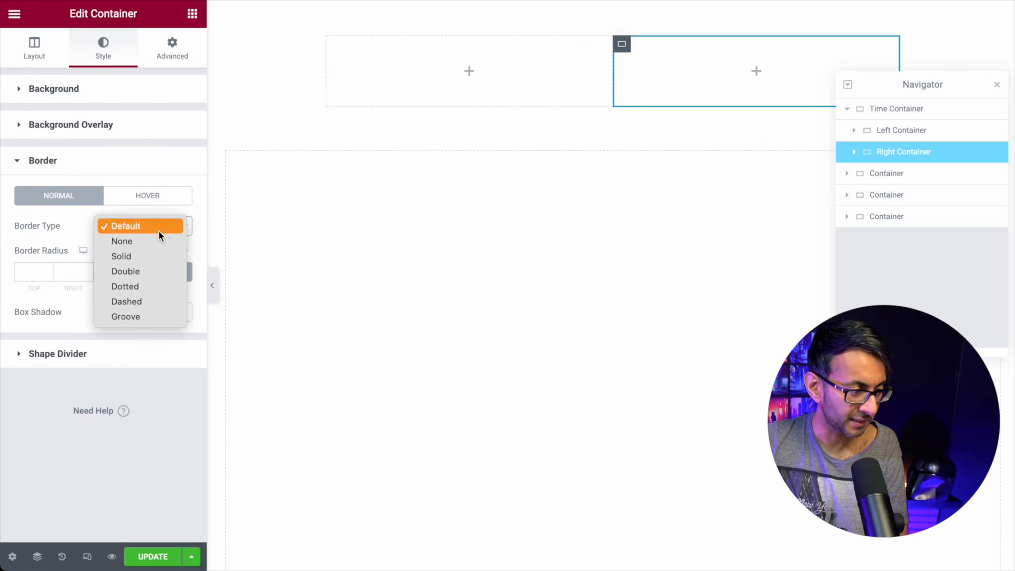
{"action": "left_click", "coordinate": [147, 256]}
{"action": "left_click", "coordinate": [182, 273]}
{"action": "left_click_drag", "start_coordinate": [153, 275], "coordinate": [133, 271]}
{"action": "type", "text": "2"}
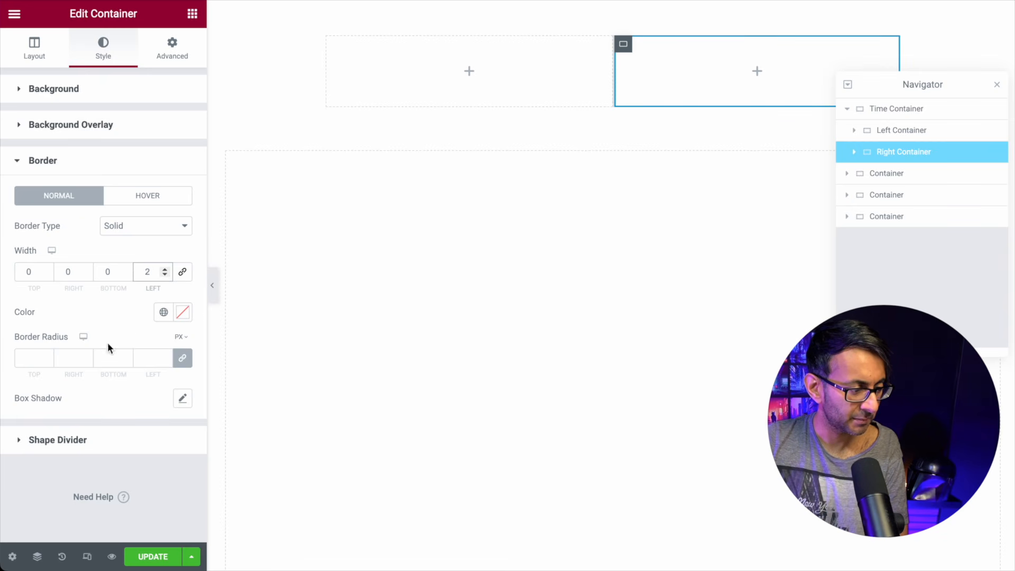
{"action": "left_click", "coordinate": [162, 314]}
{"action": "left_click", "coordinate": [61, 425]}
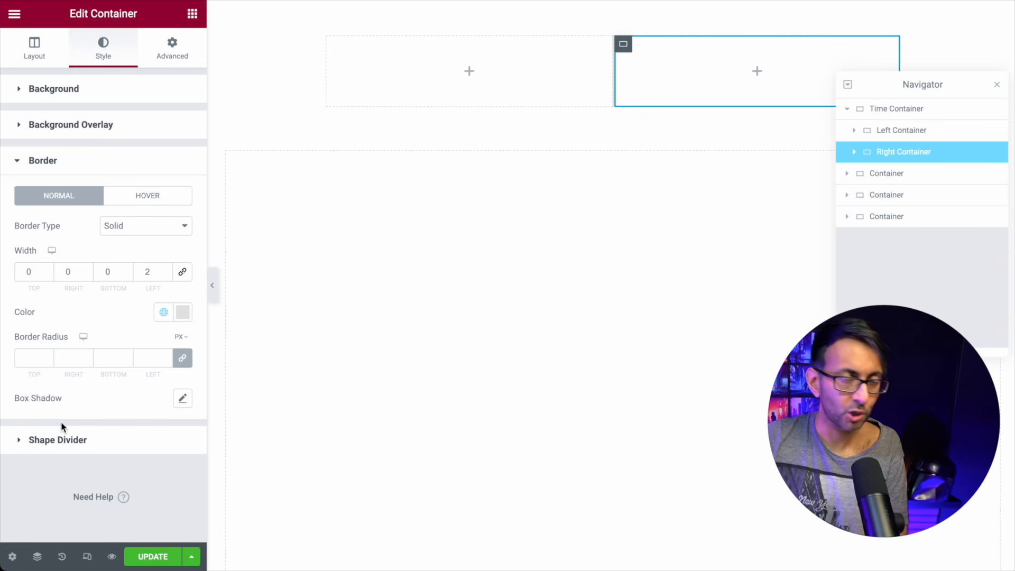
{"action": "left_click", "coordinate": [212, 286]}
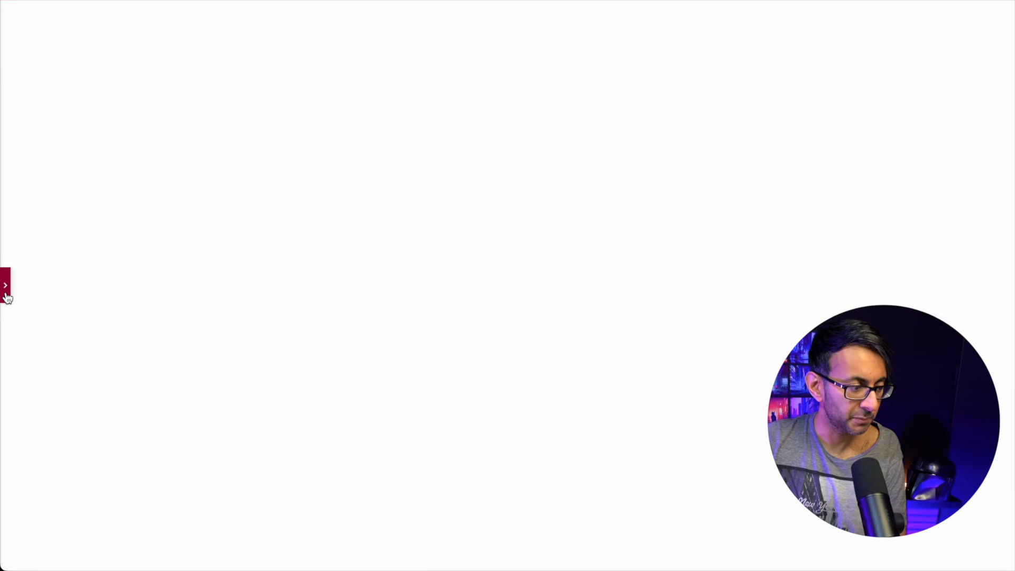
Step: Drag an Icon widget, found by searching 'ic', into the Right Container
{"action": "left_click", "coordinate": [5, 294]}
{"action": "left_click", "coordinate": [193, 15]}
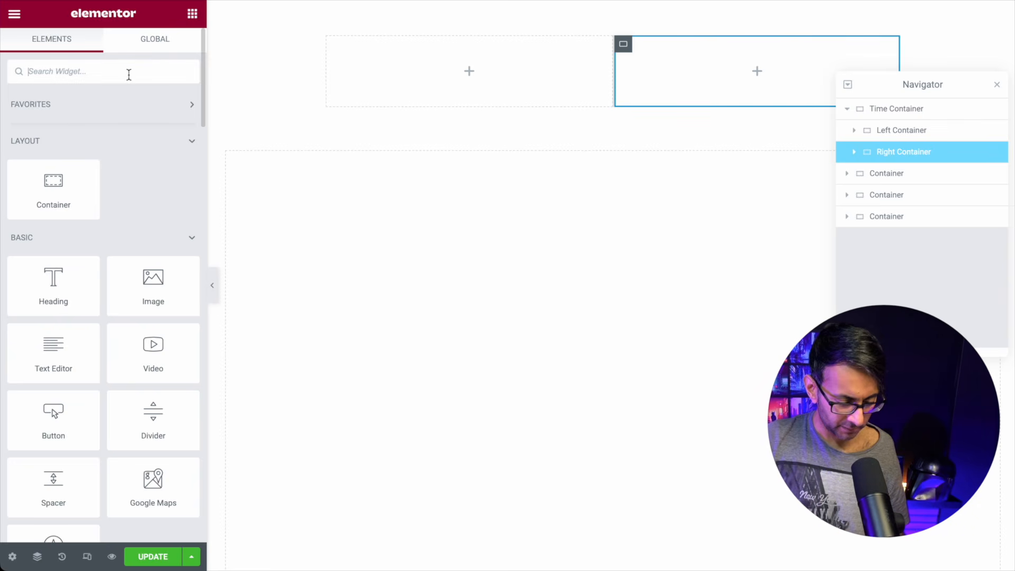
{"action": "type", "text": "ic"}
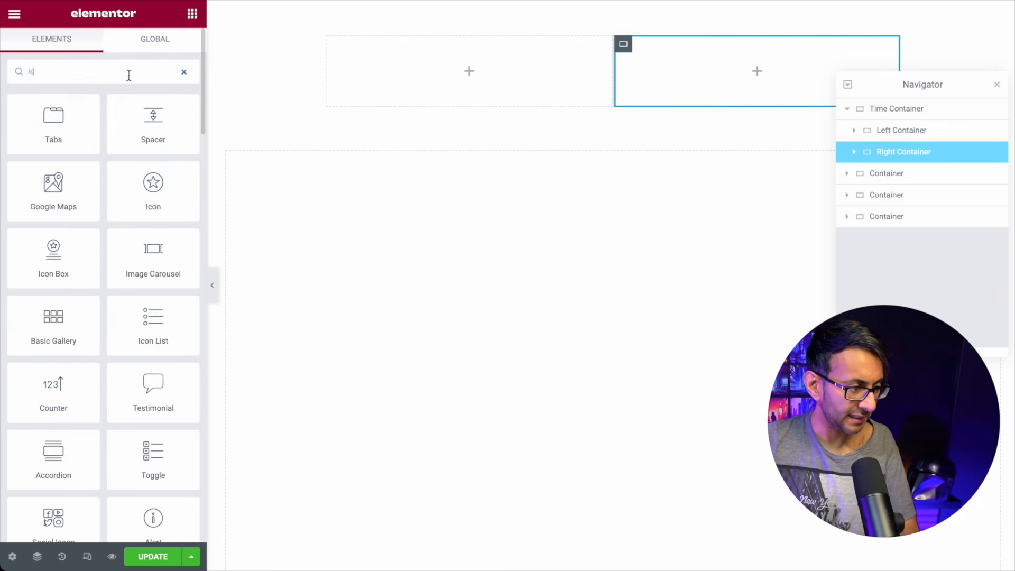
{"action": "left_click_drag", "start_coordinate": [132, 200], "coordinate": [714, 90]}
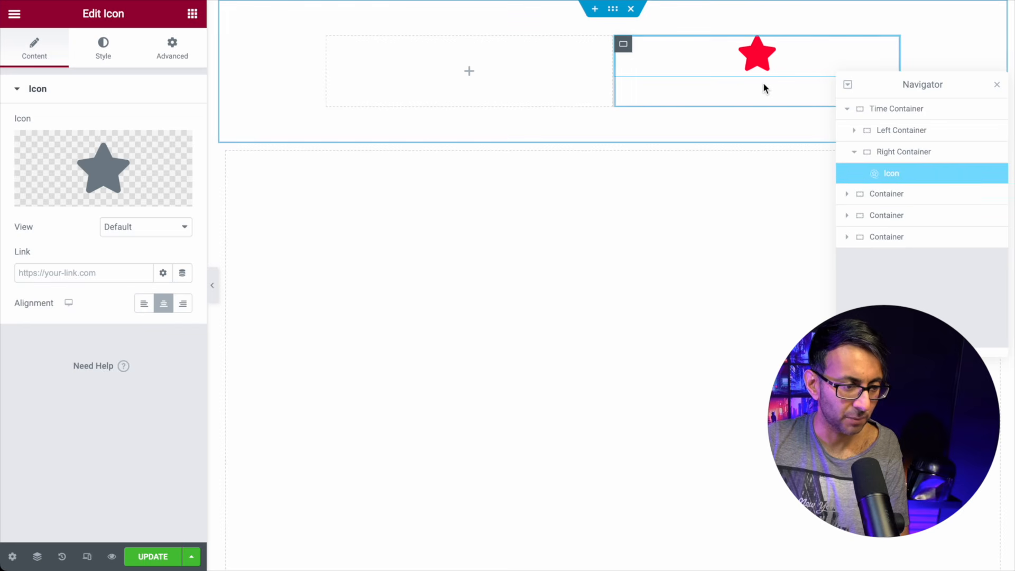
Step: Change the icon to Dot circle from the Icon Library at 30 px size and preview it
{"action": "left_click", "coordinate": [134, 166]}
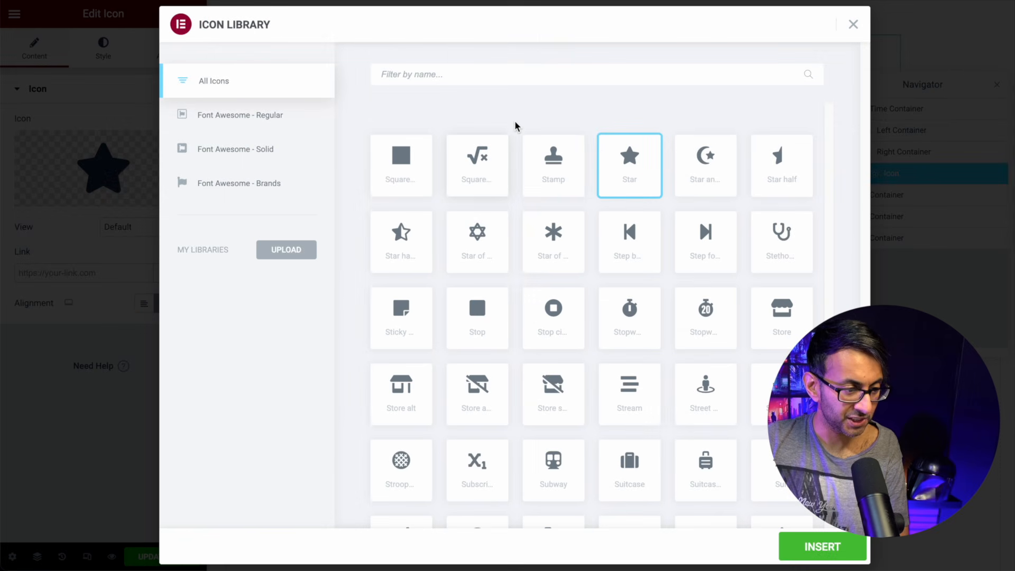
{"action": "type", "text": "circ"}
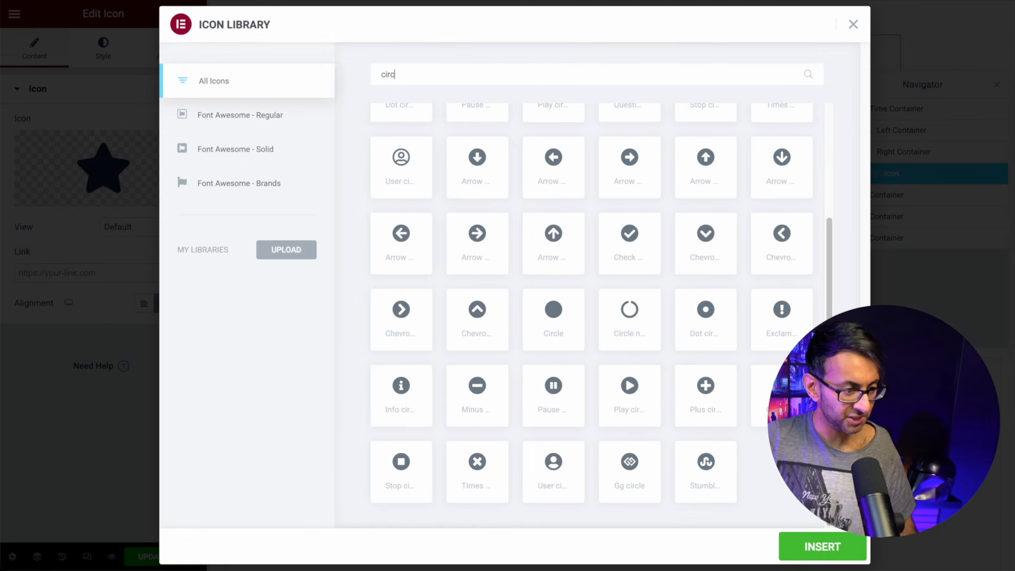
{"action": "left_click", "coordinate": [708, 316]}
{"action": "left_click", "coordinate": [835, 557]}
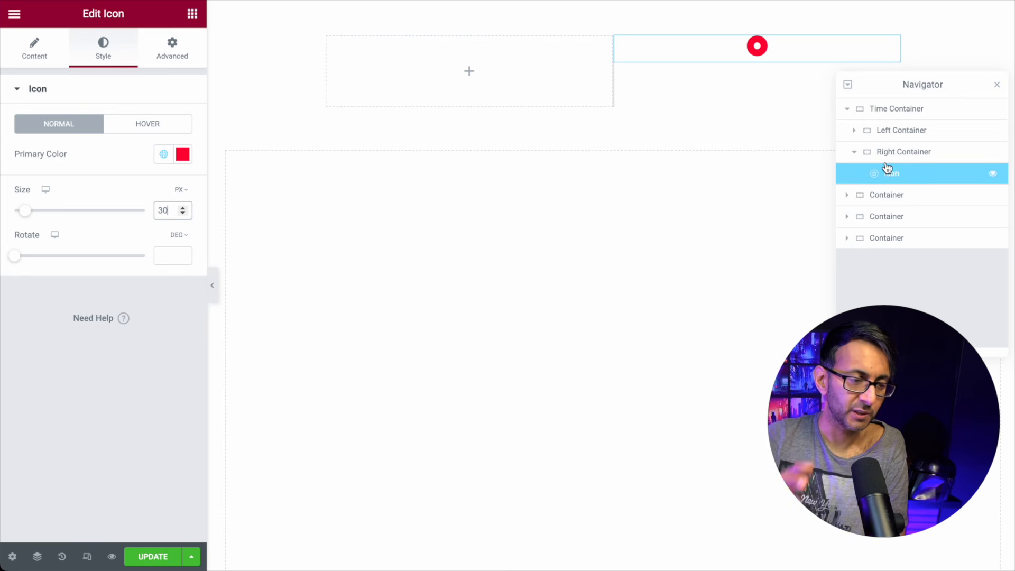
{"action": "left_click", "coordinate": [214, 289]}
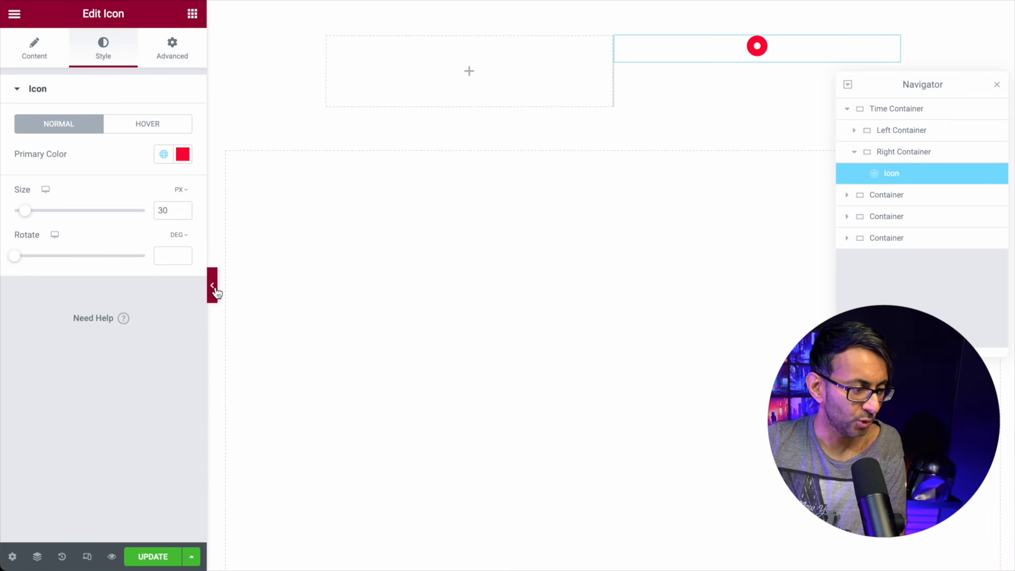
{"action": "left_click", "coordinate": [214, 288]}
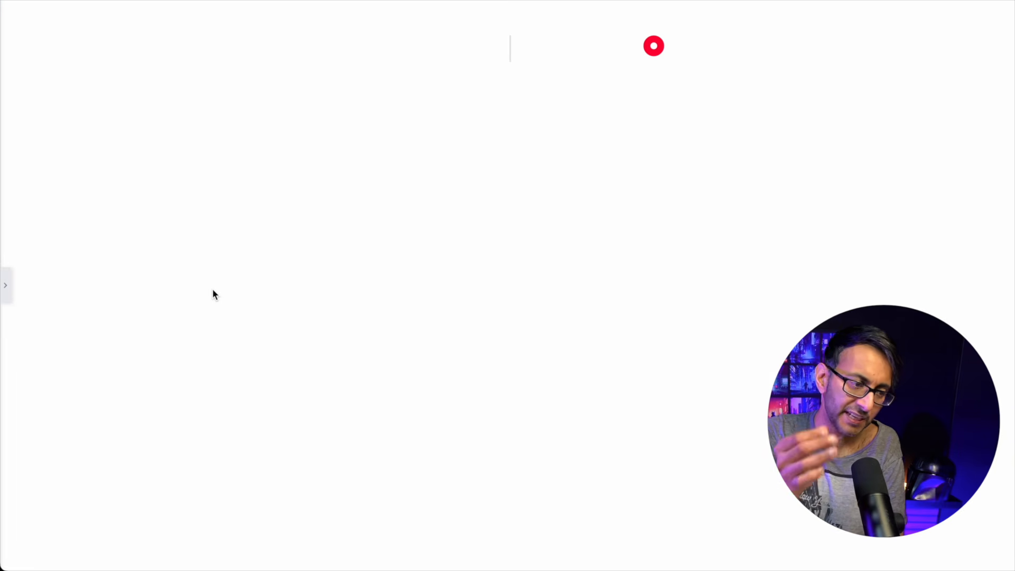
{"action": "left_click", "coordinate": [6, 289]}
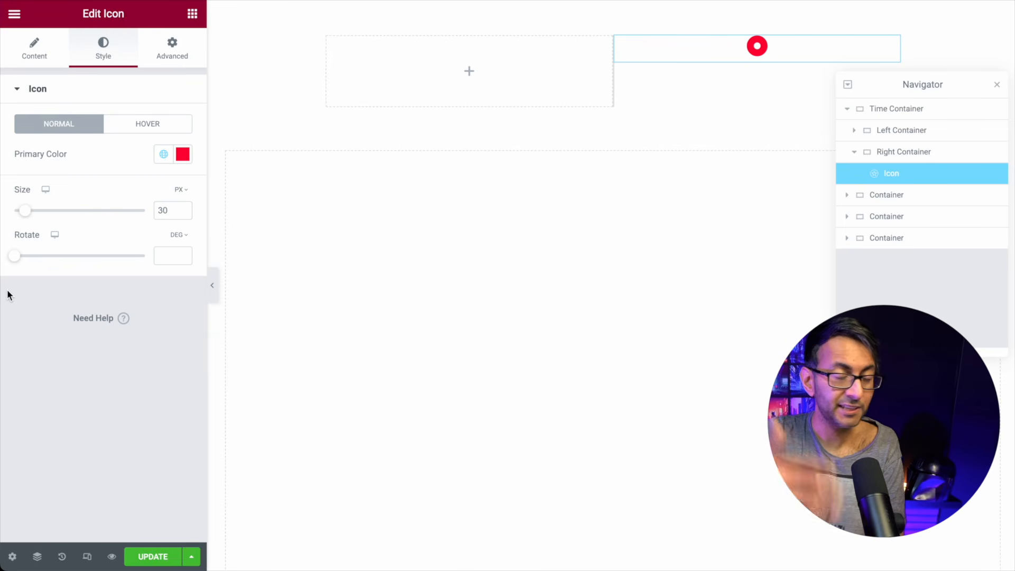
Step: Align the Right Container's items left and give the icon a -16 px left margin
{"action": "left_click", "coordinate": [917, 154]}
{"action": "left_click", "coordinate": [34, 58]}
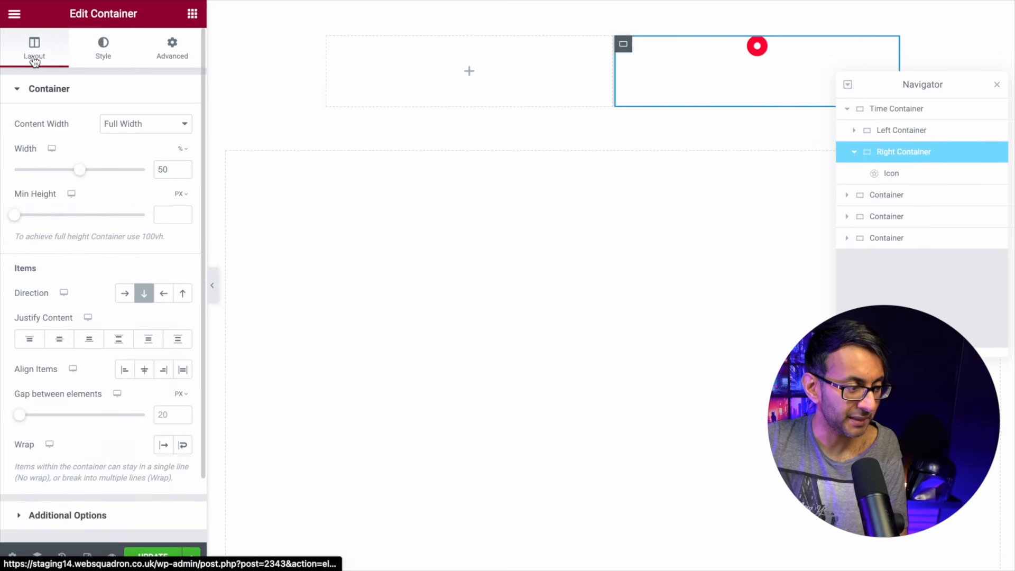
{"action": "left_click", "coordinate": [125, 370]}
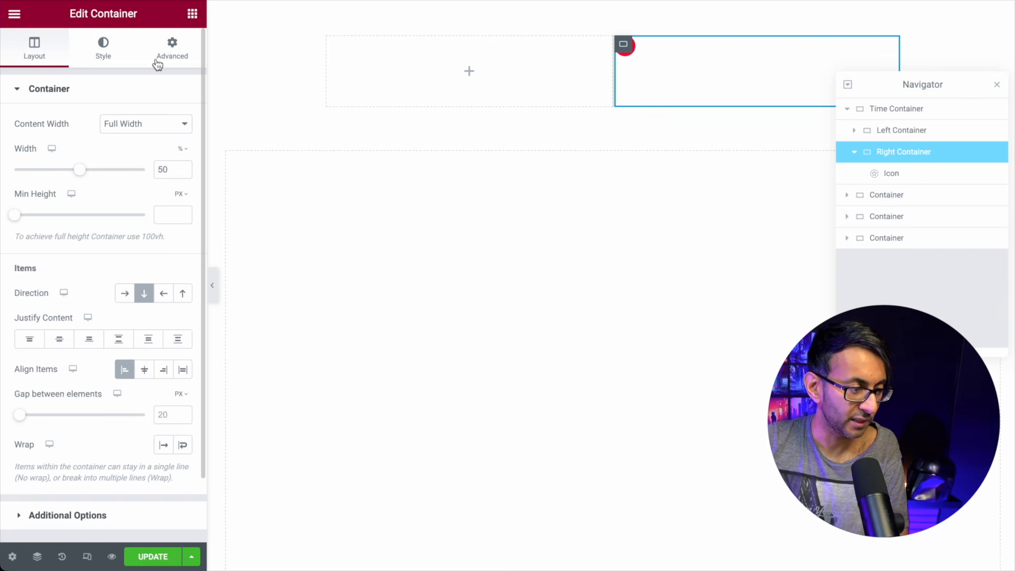
{"action": "left_click", "coordinate": [905, 174]}
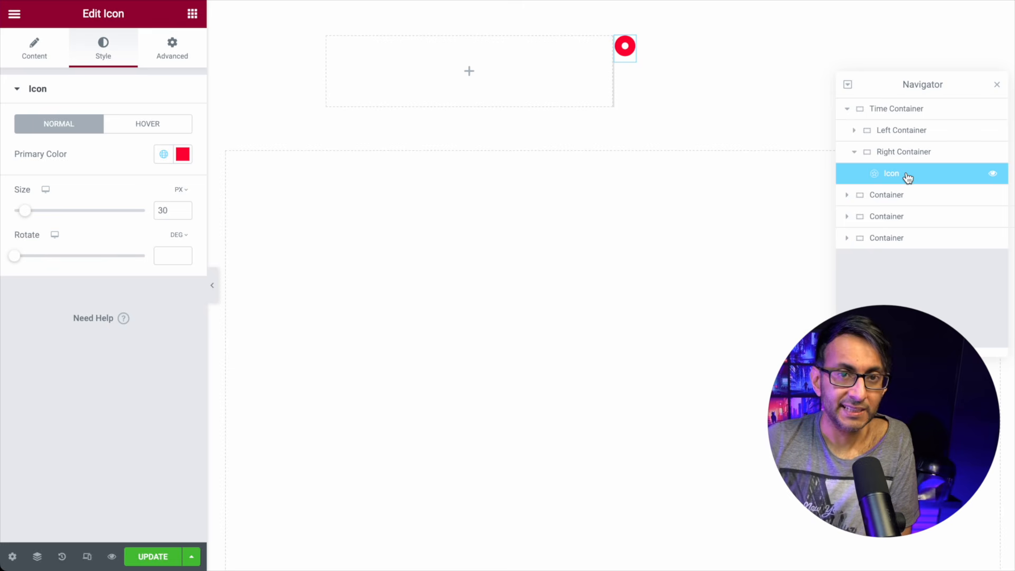
{"action": "left_click", "coordinate": [175, 61]}
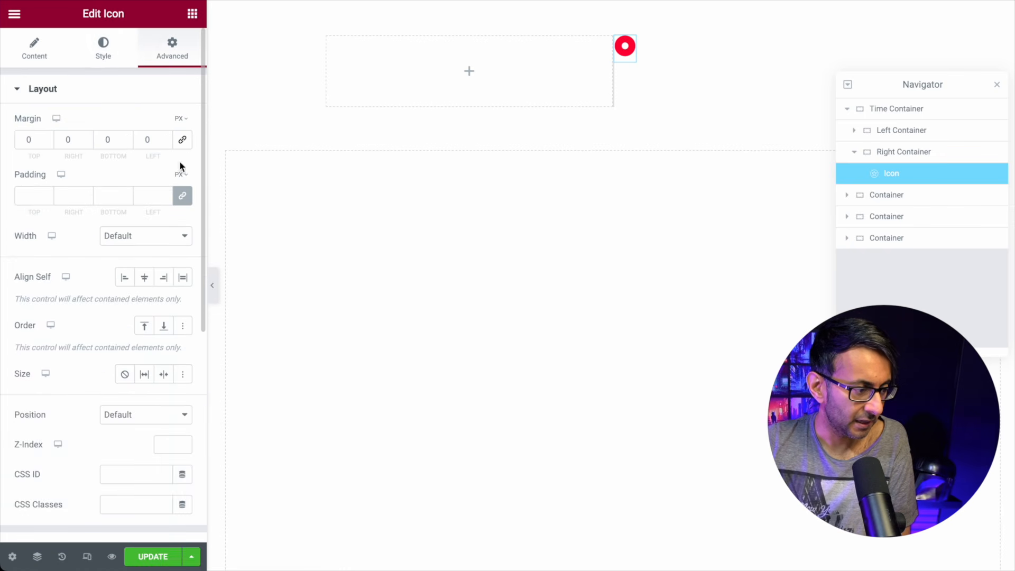
{"action": "left_click", "coordinate": [182, 196]}
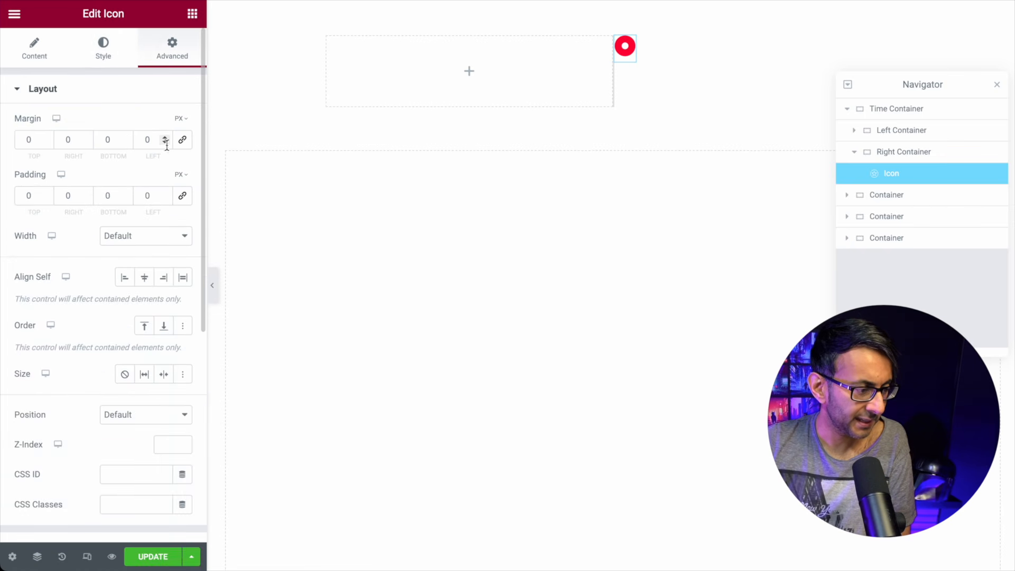
{"action": "left_click_drag", "start_coordinate": [164, 141], "coordinate": [164, 141]}
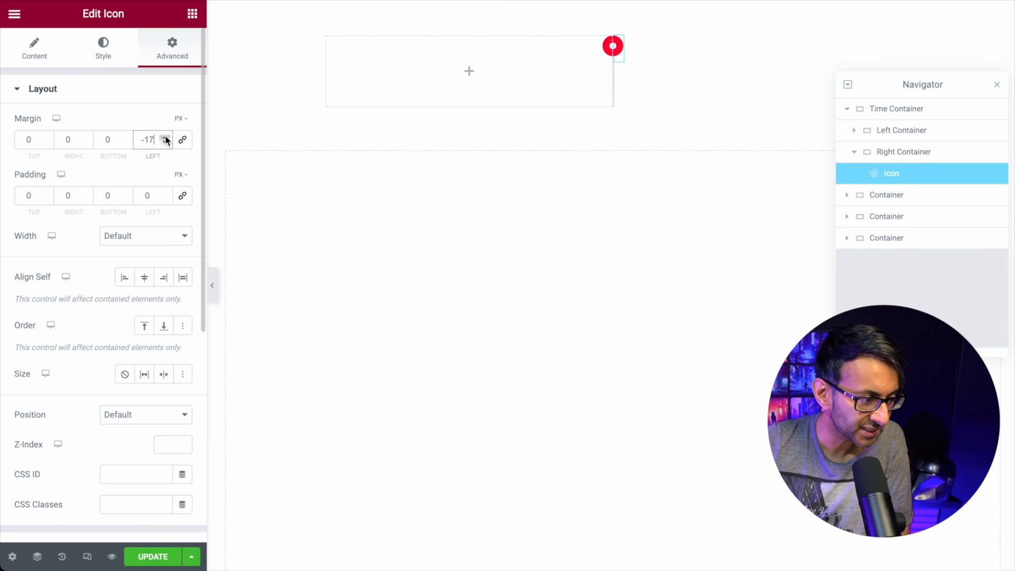
Step: Preview, then set the Right Container's Justify Content to Center
{"action": "left_click", "coordinate": [212, 285]}
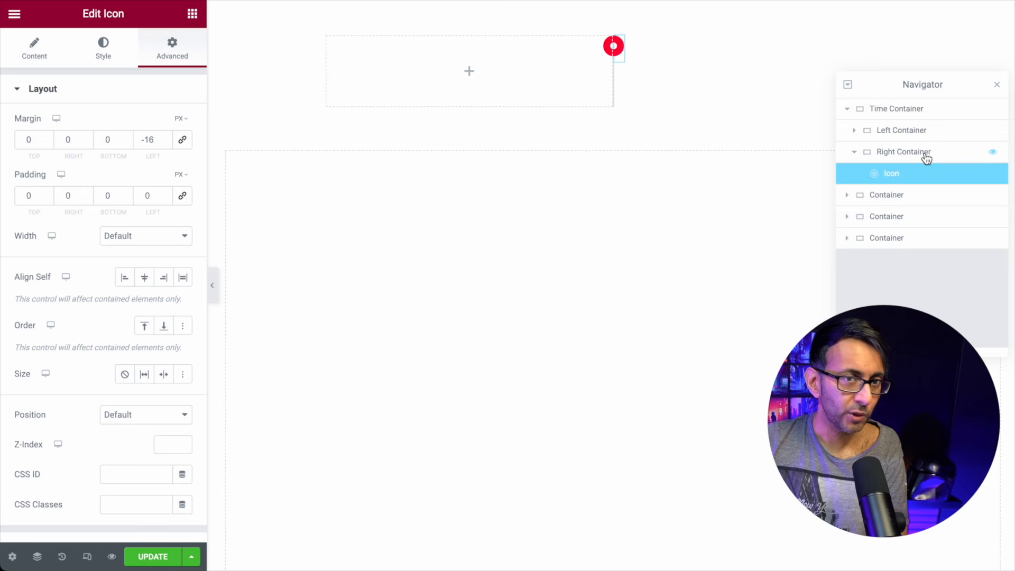
{"action": "left_click", "coordinate": [926, 159]}
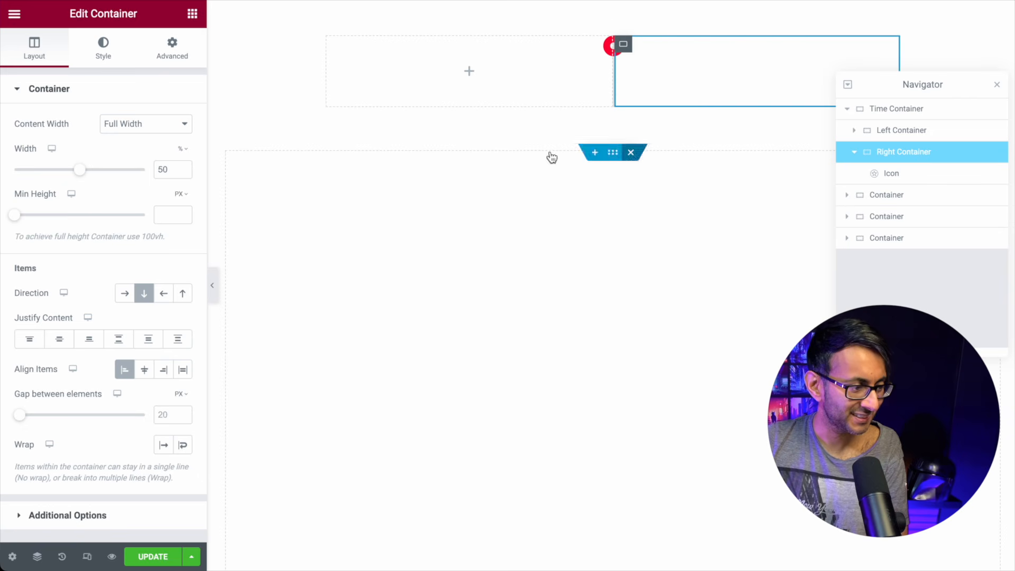
{"action": "left_click", "coordinate": [60, 341]}
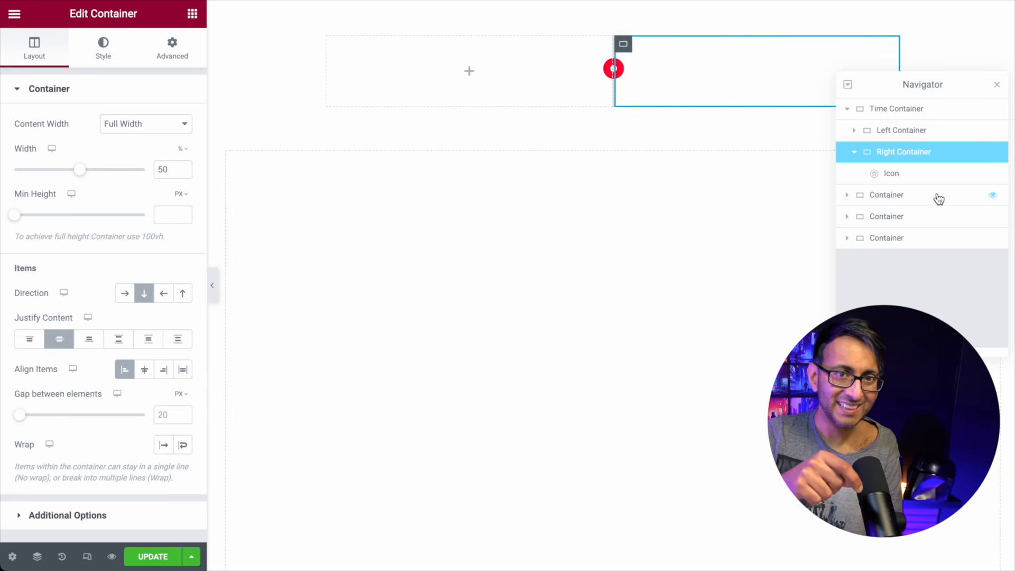
Step: Add a Heading widget to the Right Container below the icon
{"action": "left_click", "coordinate": [192, 14]}
{"action": "left_click_drag", "start_coordinate": [54, 285], "coordinate": [649, 82]}
{"action": "left_click_drag", "start_coordinate": [902, 151], "coordinate": [904, 197]}
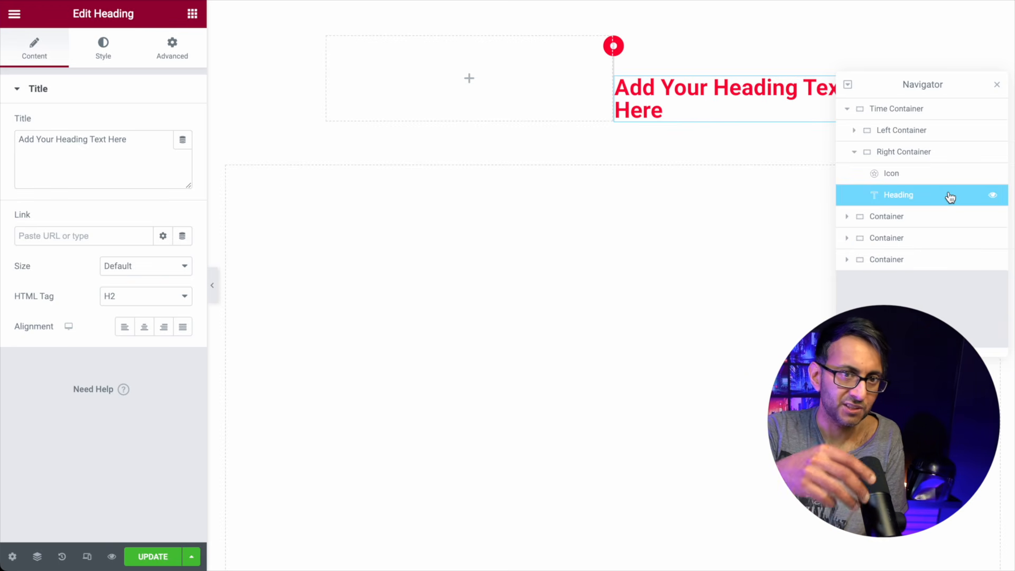
Step: Set the Right Container to Row direction with Wrap, Justify Start and Align Center
{"action": "left_click", "coordinate": [908, 152]}
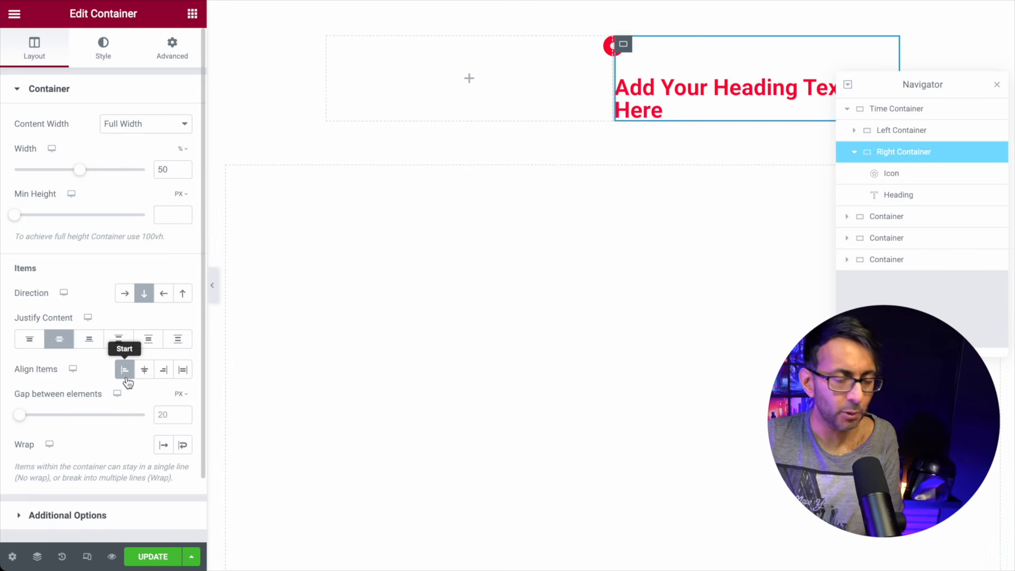
{"action": "left_click", "coordinate": [123, 299]}
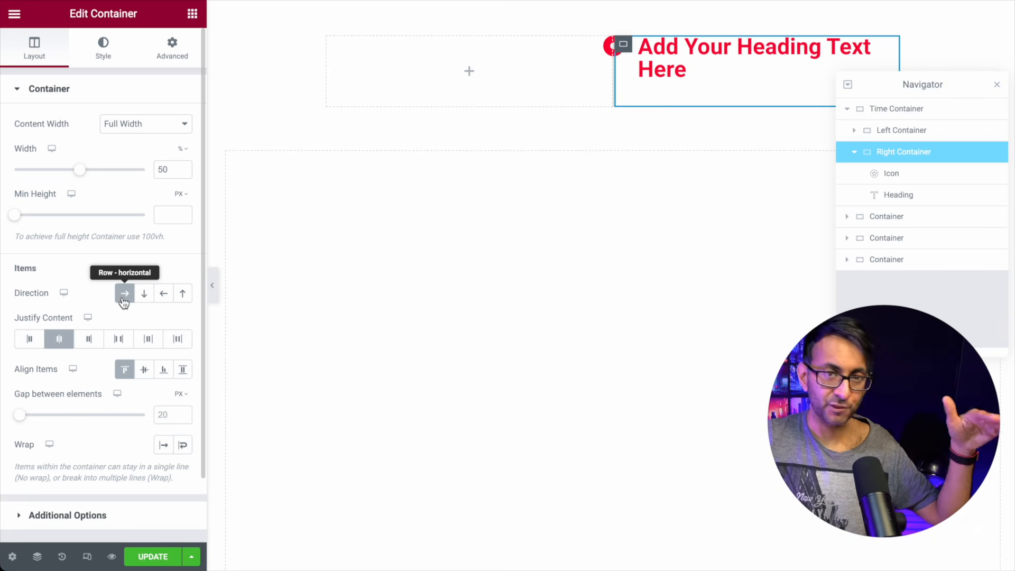
{"action": "left_click", "coordinate": [183, 447]}
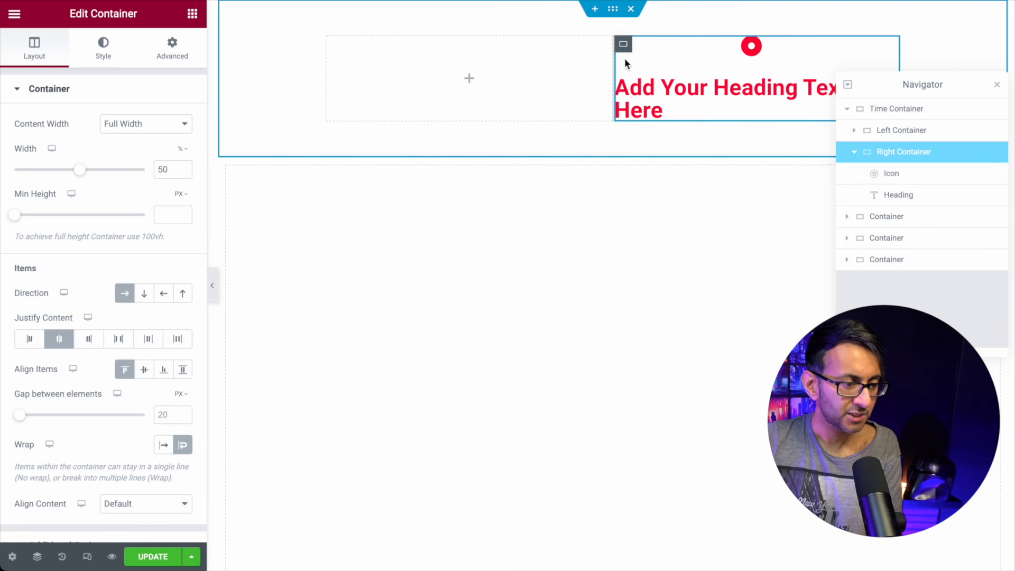
{"action": "left_click", "coordinate": [33, 342]}
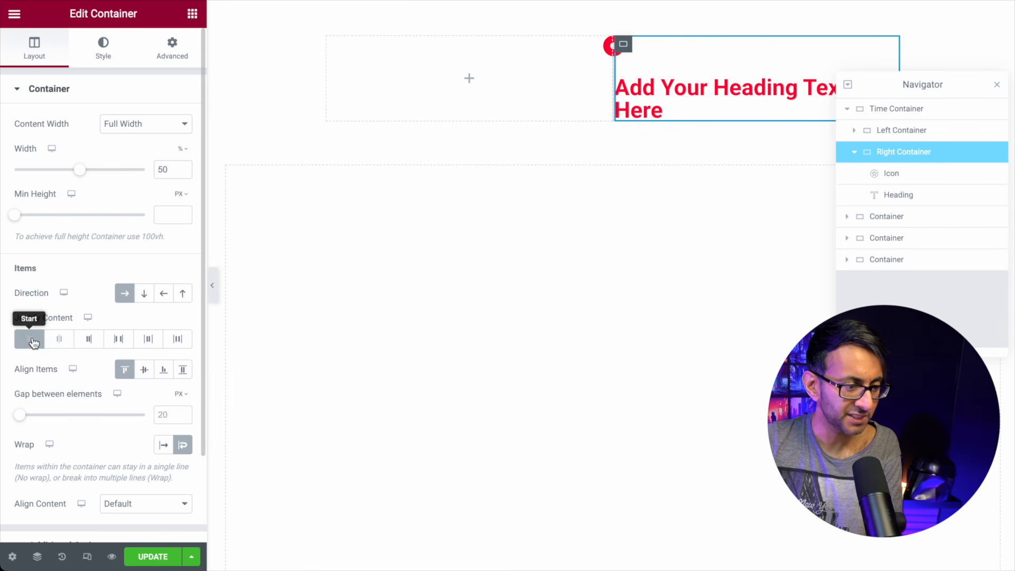
{"action": "left_click", "coordinate": [145, 371]}
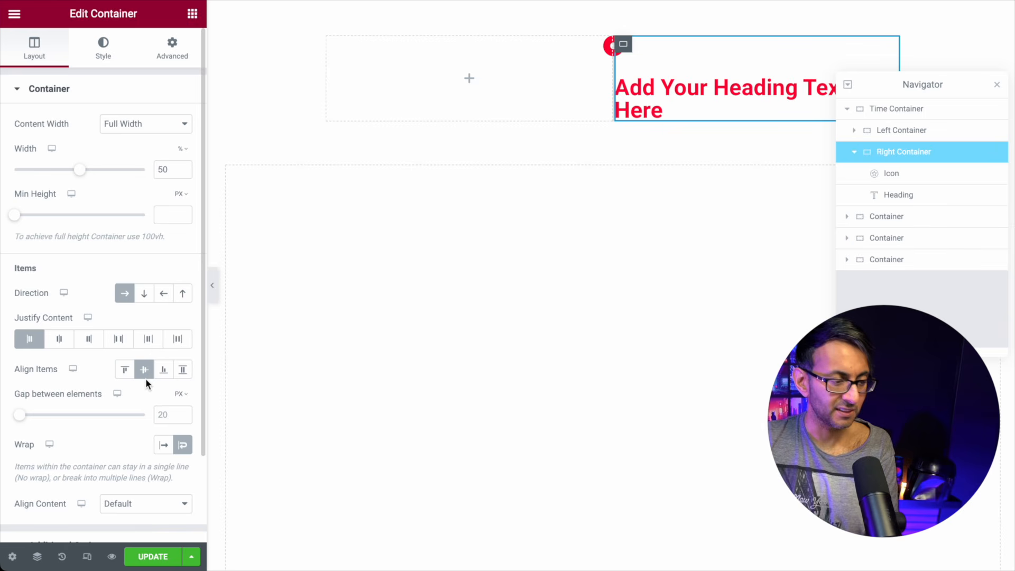
Step: Give the icon a very small custom width and the heading a custom 71% width
{"action": "left_click", "coordinate": [891, 176]}
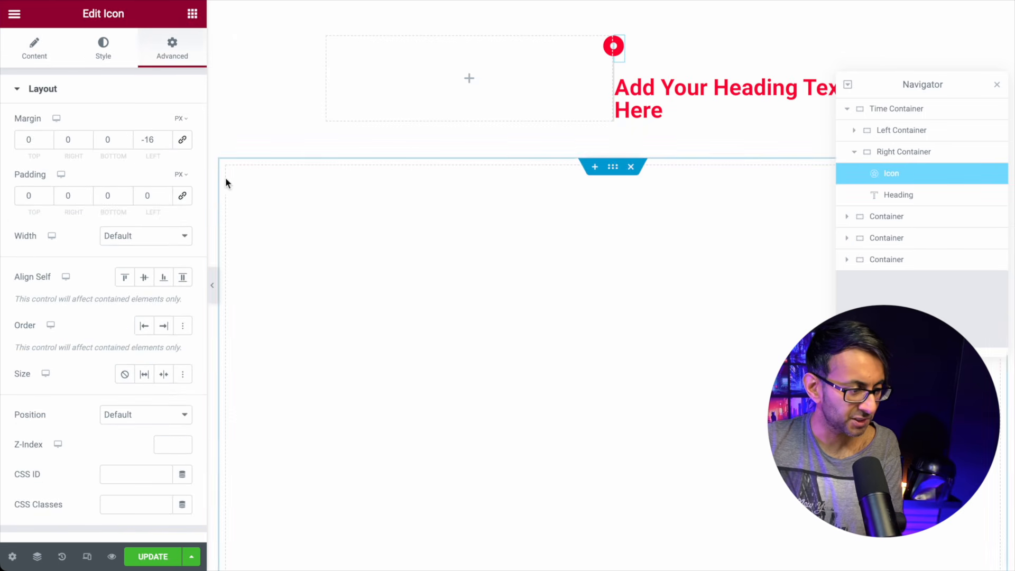
{"action": "left_click", "coordinate": [135, 240]}
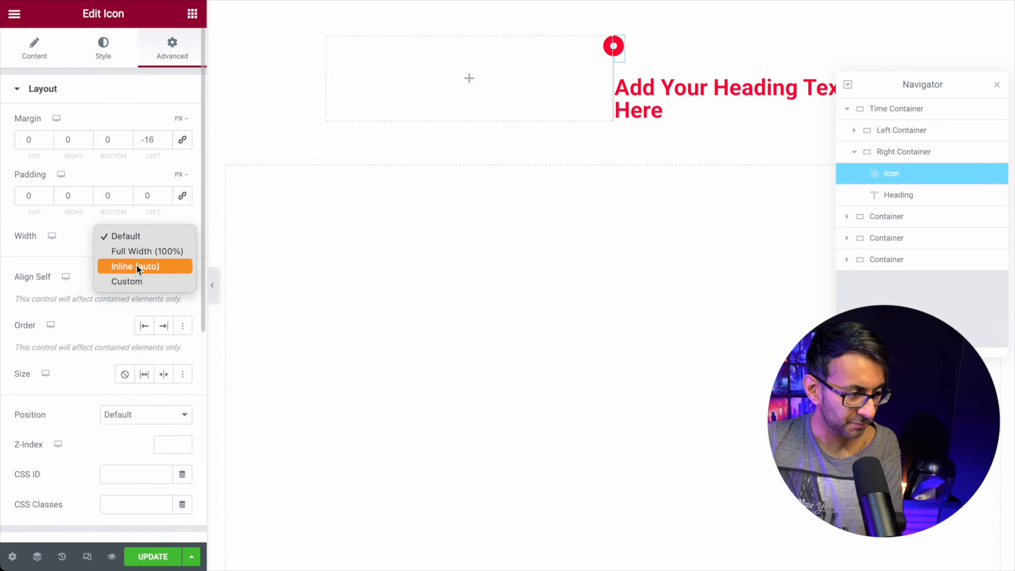
{"action": "left_click", "coordinate": [140, 281]}
{"action": "left_click_drag", "start_coordinate": [14, 284], "coordinate": [20, 287]}
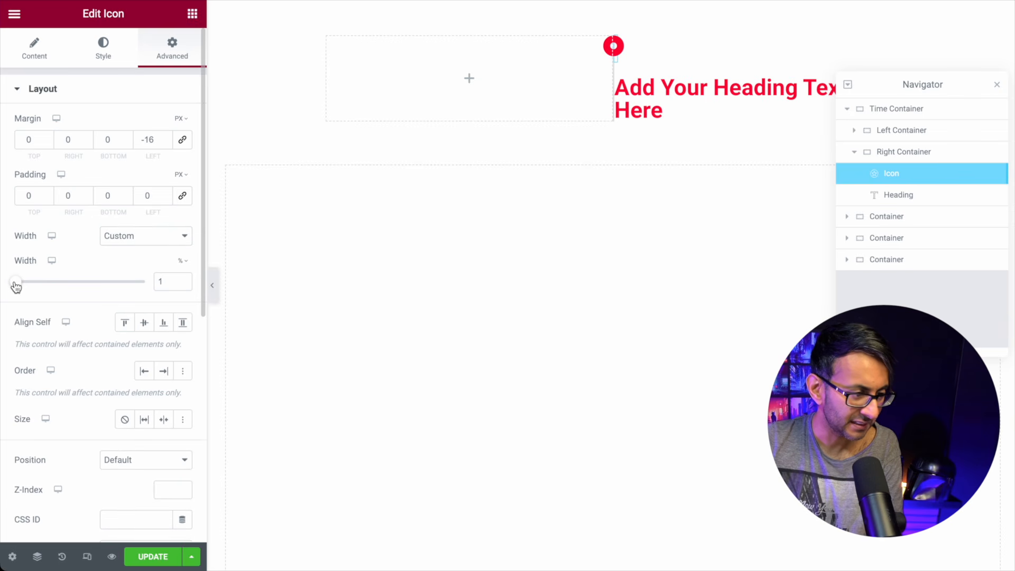
{"action": "left_click", "coordinate": [943, 200]}
{"action": "left_click", "coordinate": [139, 64]}
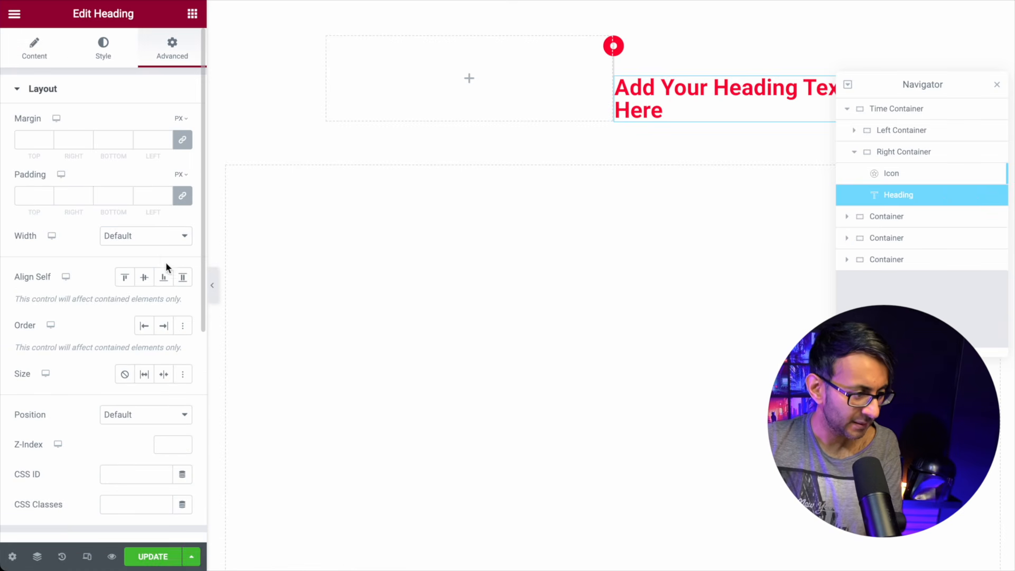
{"action": "left_click", "coordinate": [163, 244]}
{"action": "left_click", "coordinate": [135, 280]}
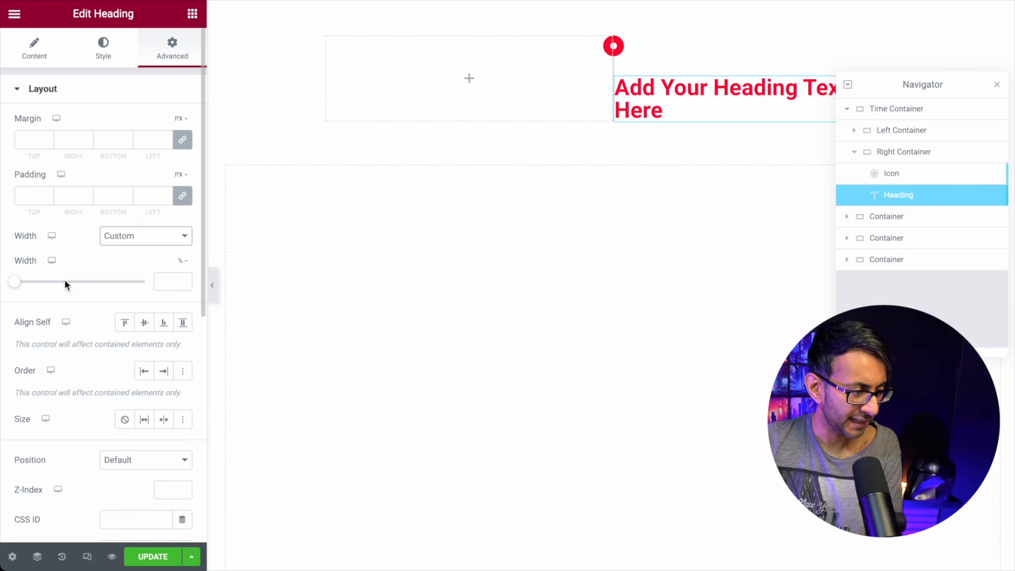
{"action": "left_click_drag", "start_coordinate": [14, 288], "coordinate": [107, 278]}
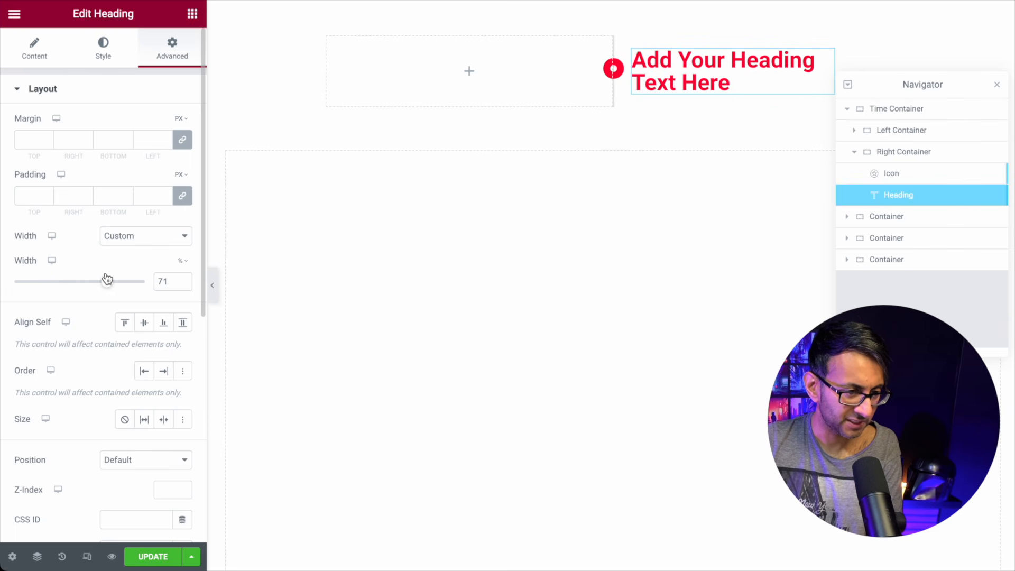
Step: Replace the heading's placeholder title with 'Header 1'
{"action": "left_click", "coordinate": [43, 53]}
{"action": "left_click_drag", "start_coordinate": [138, 137], "coordinate": [0, 140]}
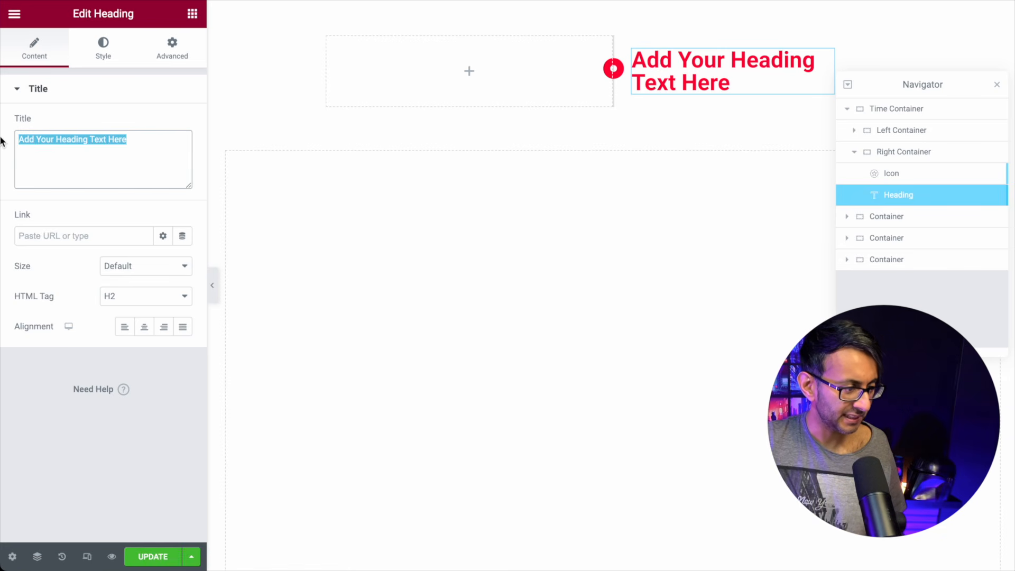
{"action": "type", "text": "Header 1"}
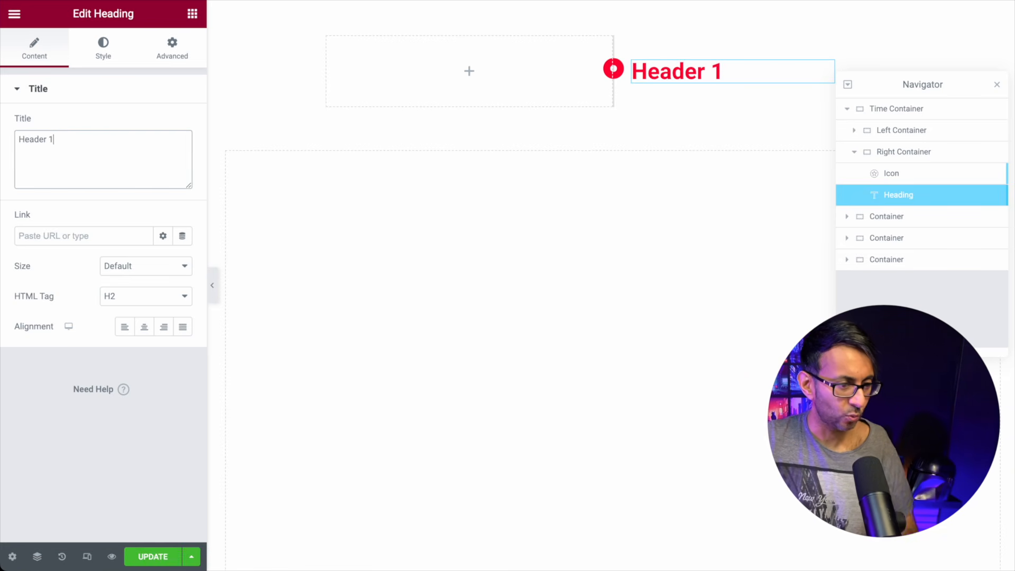
{"action": "left_click", "coordinate": [946, 153]}
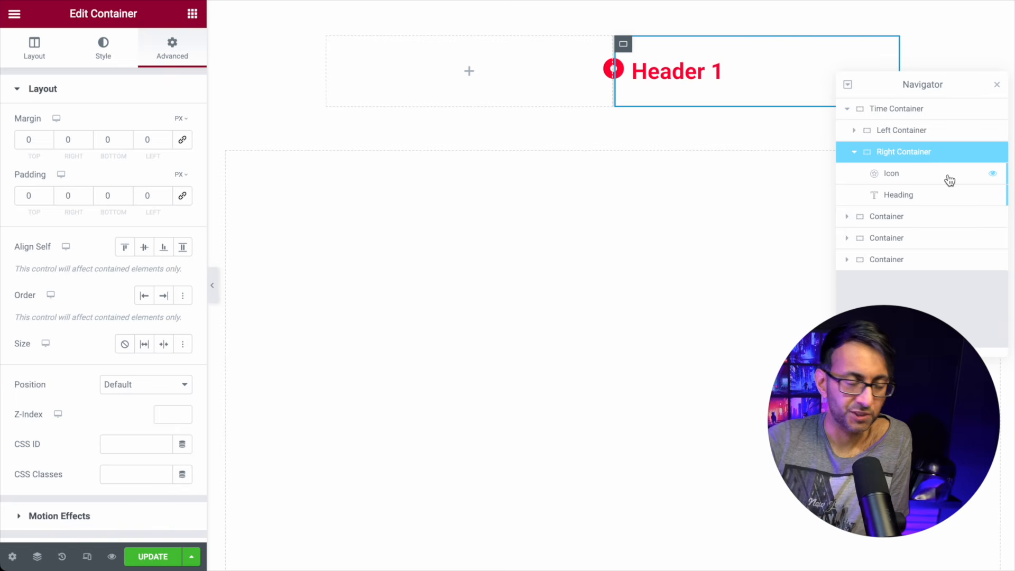
Step: Give the Right Container 30 px top and bottom padding and preview the timeline entry
{"action": "left_click", "coordinate": [212, 289]}
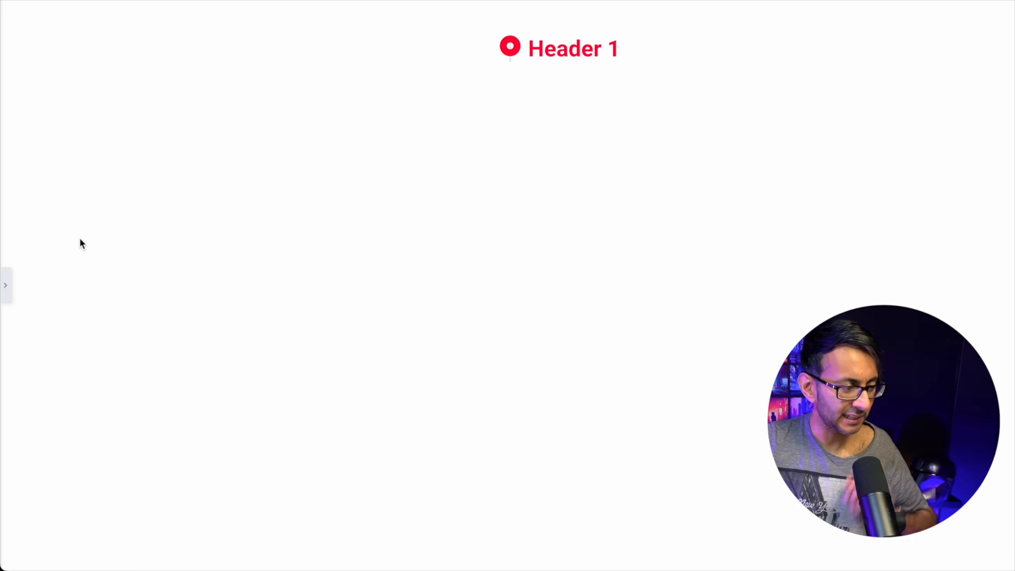
{"action": "left_click", "coordinate": [6, 296]}
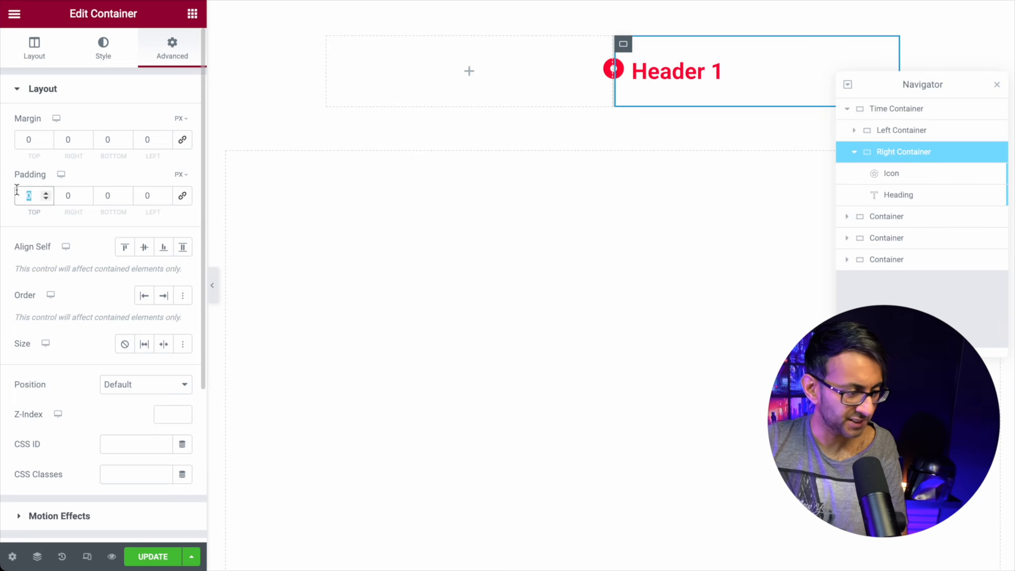
{"action": "type", "text": "30"}
{"action": "key", "text": "Tab"}
{"action": "key", "text": "Tab"}
{"action": "type", "text": "30"}
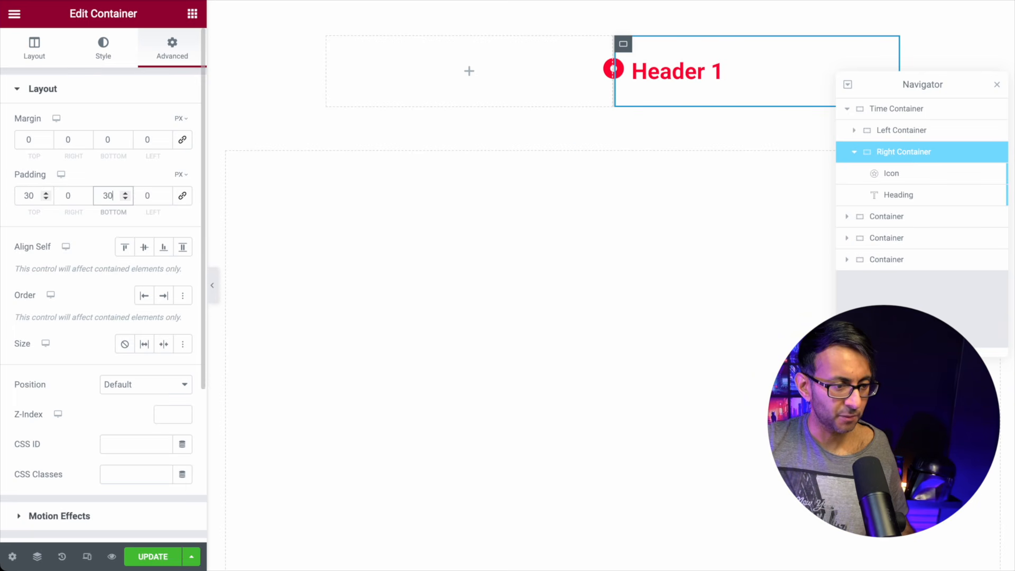
{"action": "left_click", "coordinate": [212, 296]}
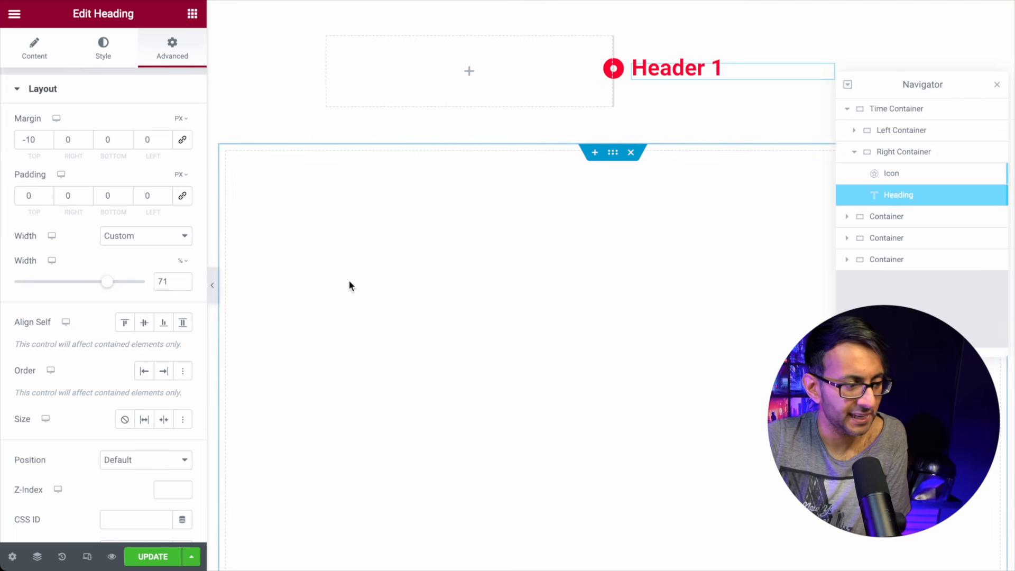
{"action": "left_click", "coordinate": [212, 299]}
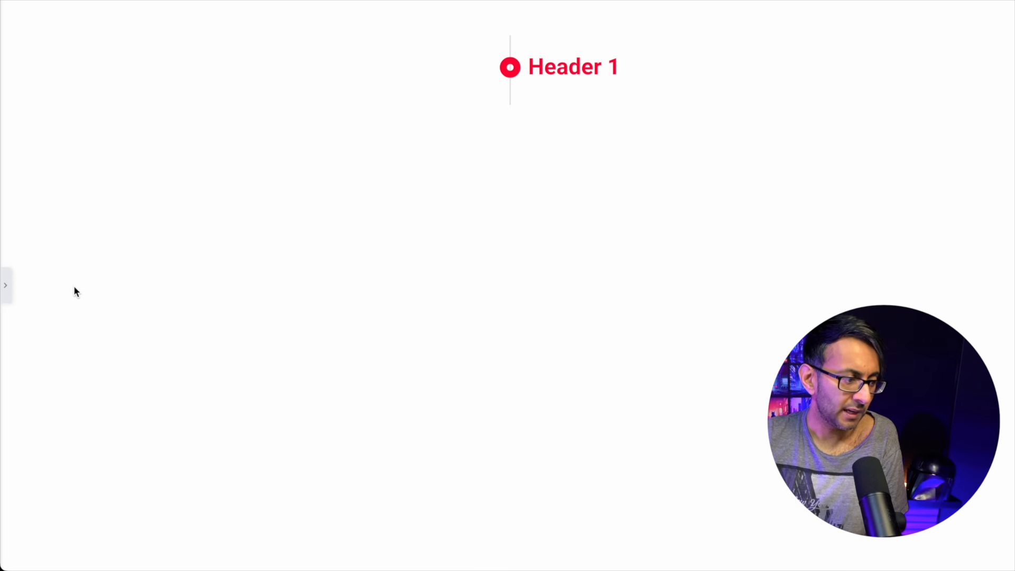
{"action": "left_click", "coordinate": [4, 296]}
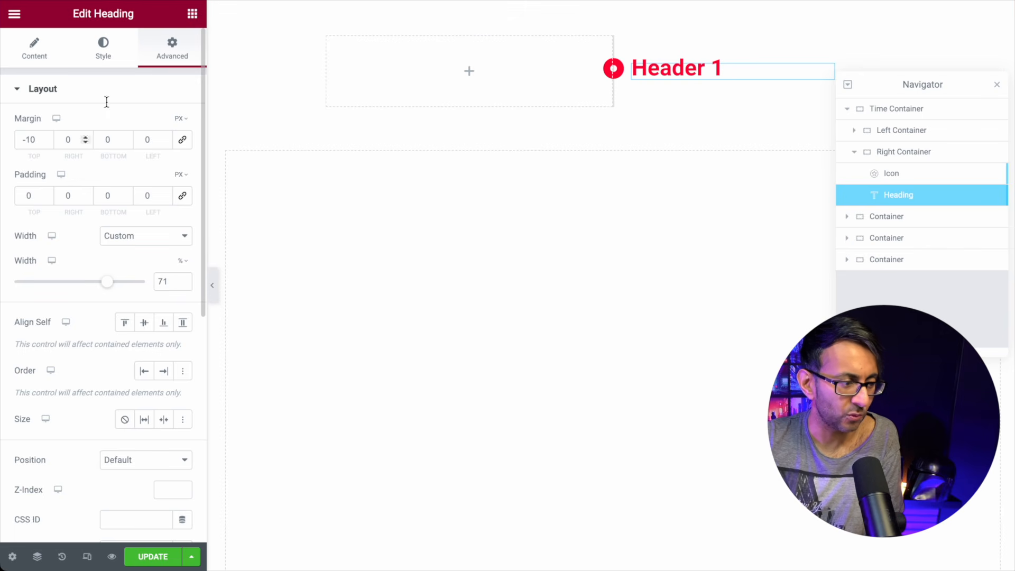
{"action": "left_click", "coordinate": [192, 14]}
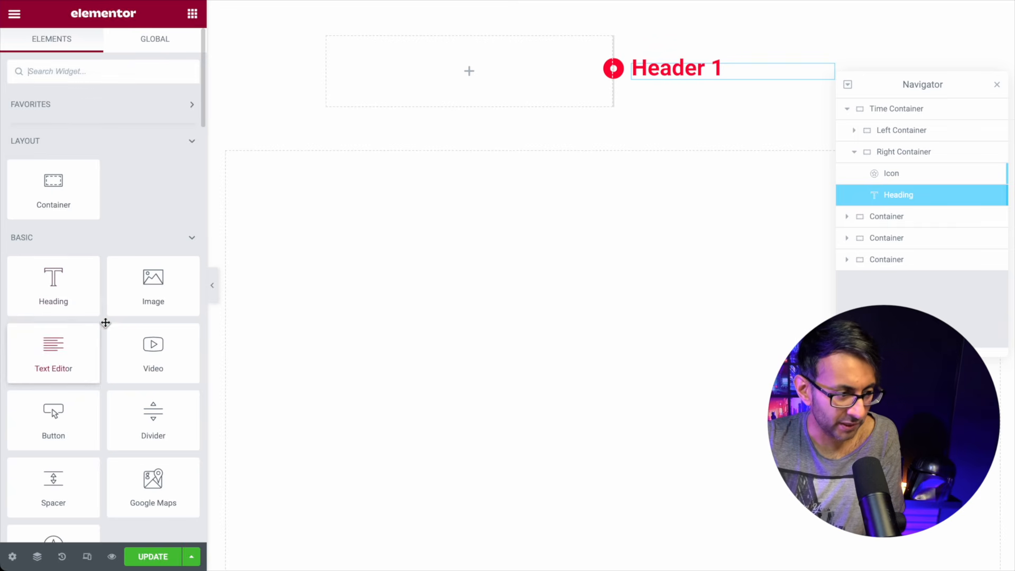
Step: Add a mountain Image widget below Header 1 and set its width to 250 px
{"action": "left_click_drag", "start_coordinate": [153, 286], "coordinate": [772, 80]}
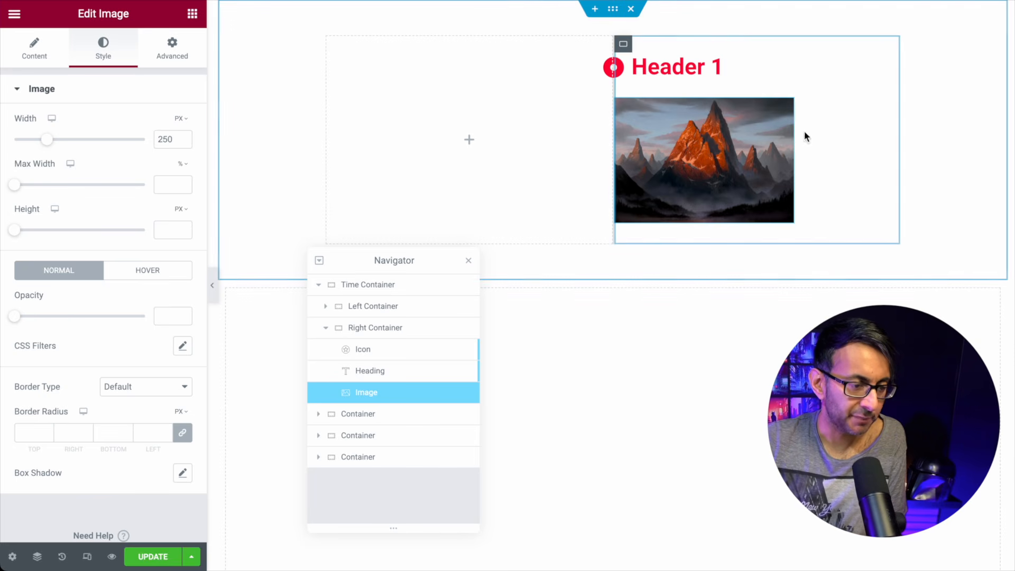
{"action": "left_click", "coordinate": [179, 64]}
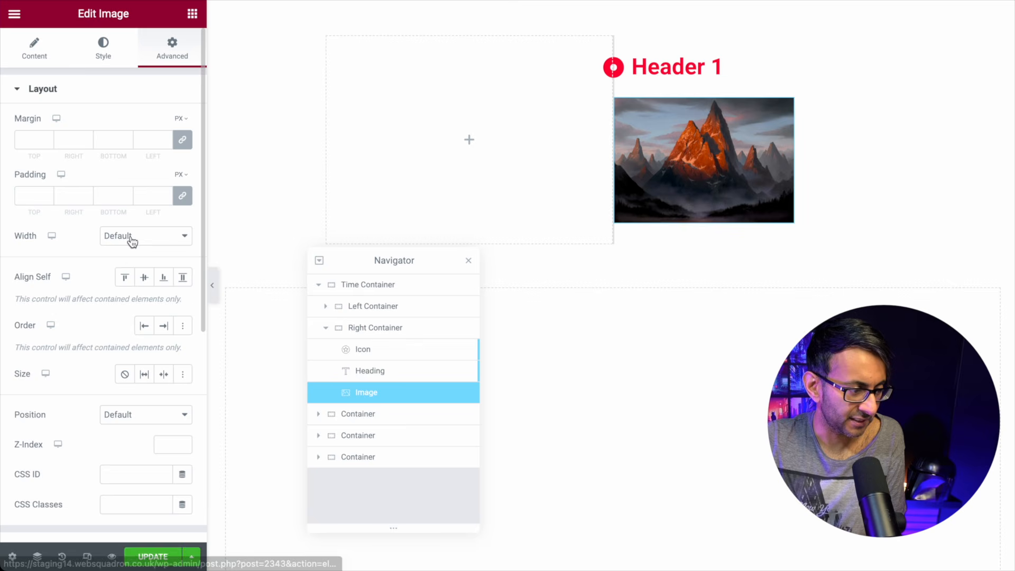
{"action": "left_click", "coordinate": [141, 236]}
{"action": "left_click", "coordinate": [471, 140]}
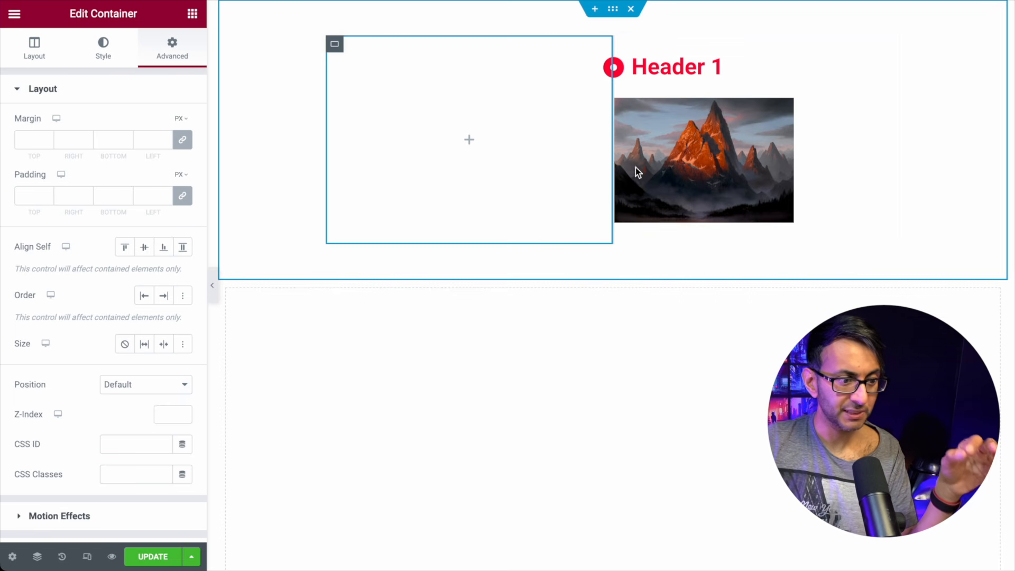
{"action": "left_click", "coordinate": [793, 244]}
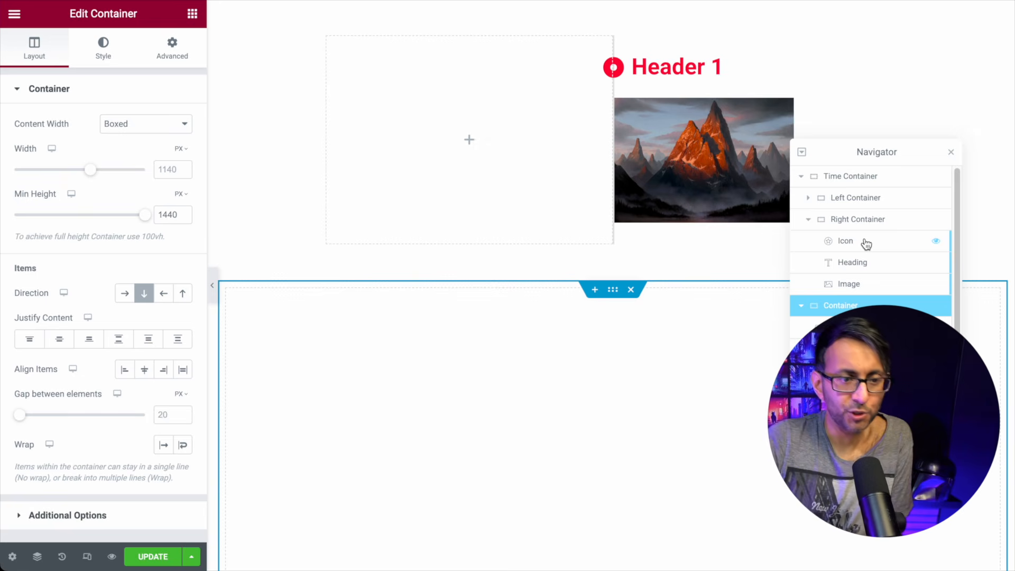
Step: Duplicate the red marker icon and move the copy below the image
{"action": "right_click", "coordinate": [865, 242]}
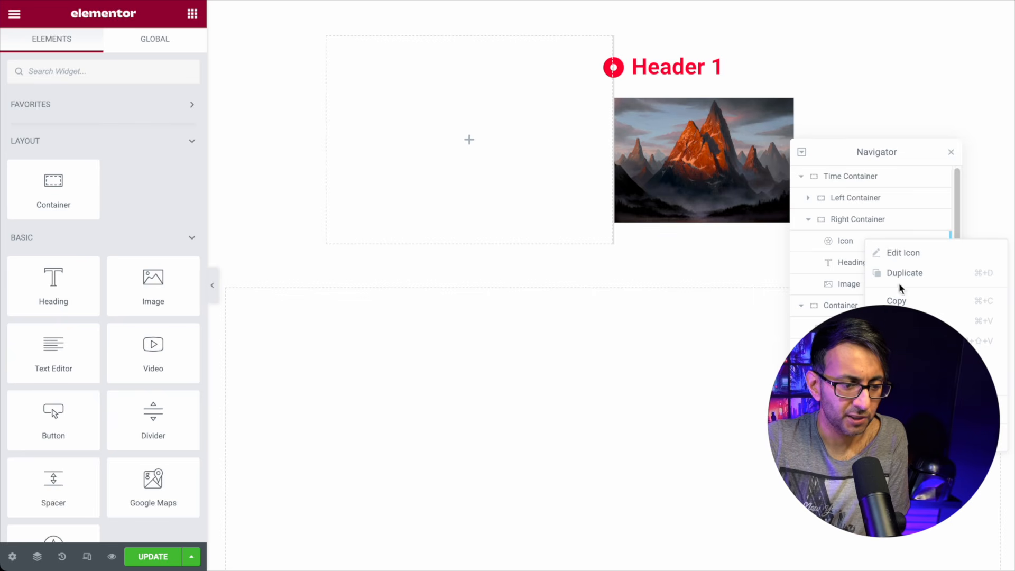
{"action": "left_click", "coordinate": [838, 240]}
{"action": "right_click", "coordinate": [838, 238]}
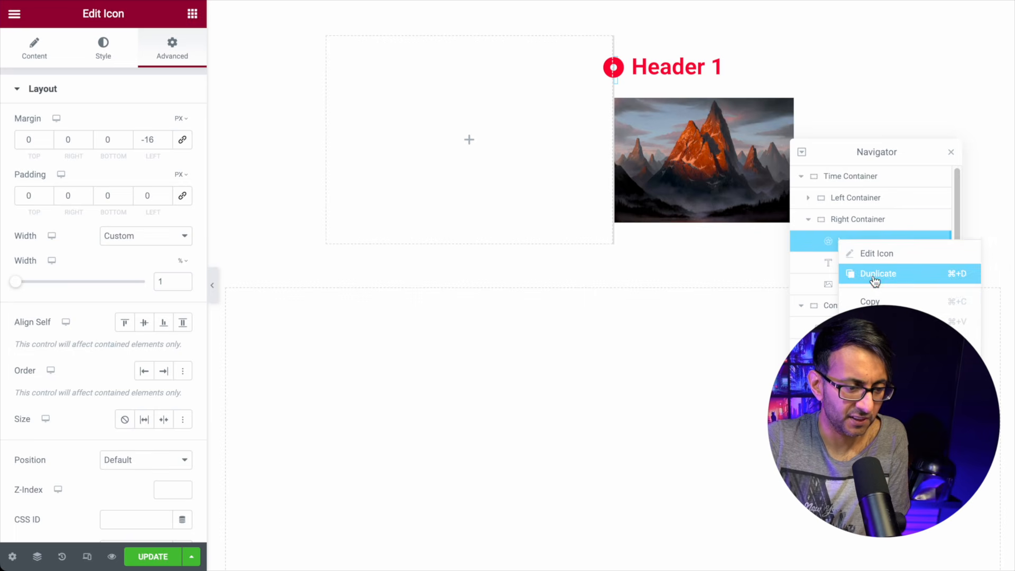
{"action": "left_click", "coordinate": [852, 274]}
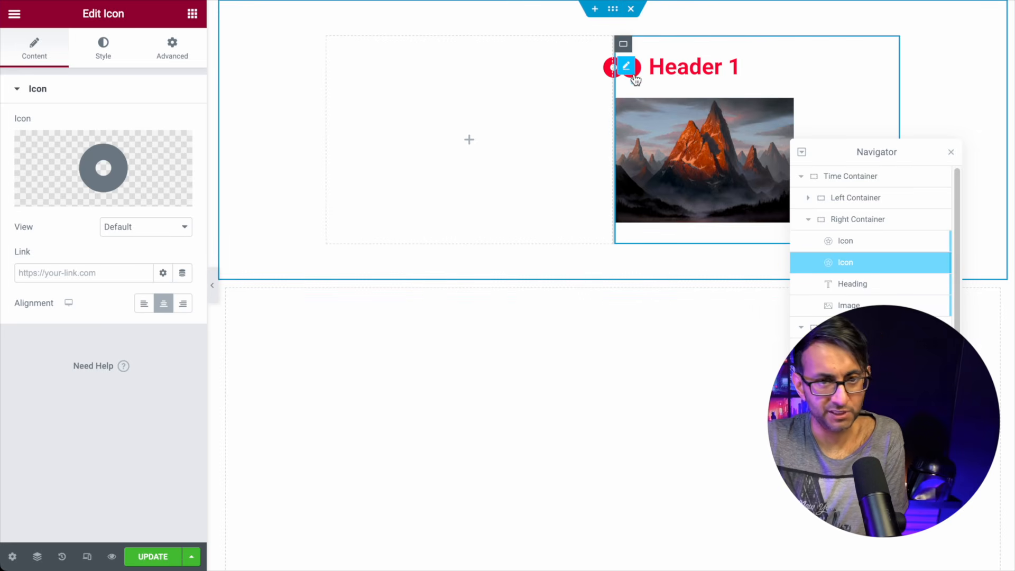
{"action": "left_click_drag", "start_coordinate": [866, 264], "coordinate": [862, 306]}
{"action": "scroll", "coordinate": [670, 193], "scroll_direction": "down", "scroll_amount": 1}
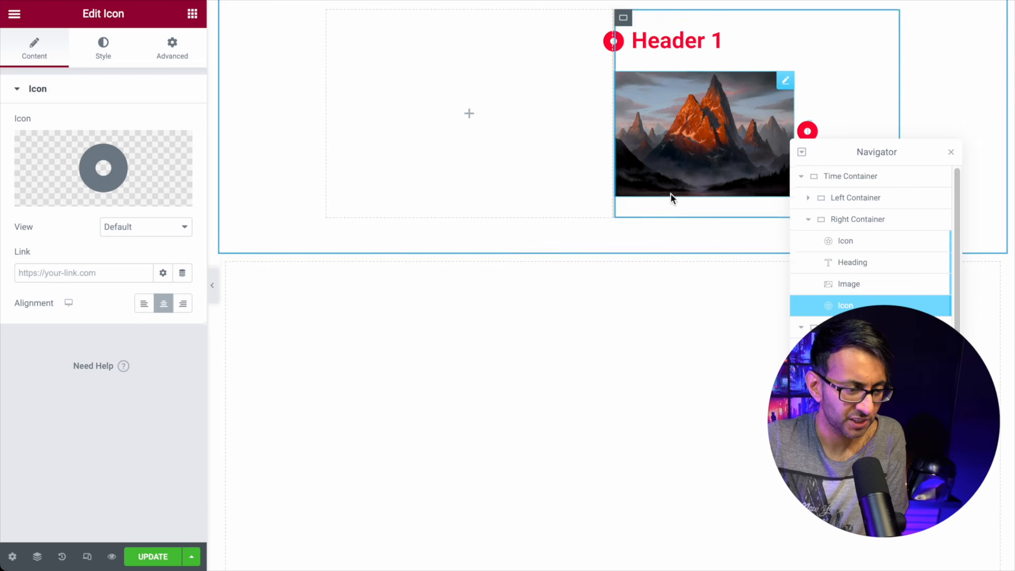
{"action": "left_click_drag", "start_coordinate": [870, 152], "coordinate": [458, 251]}
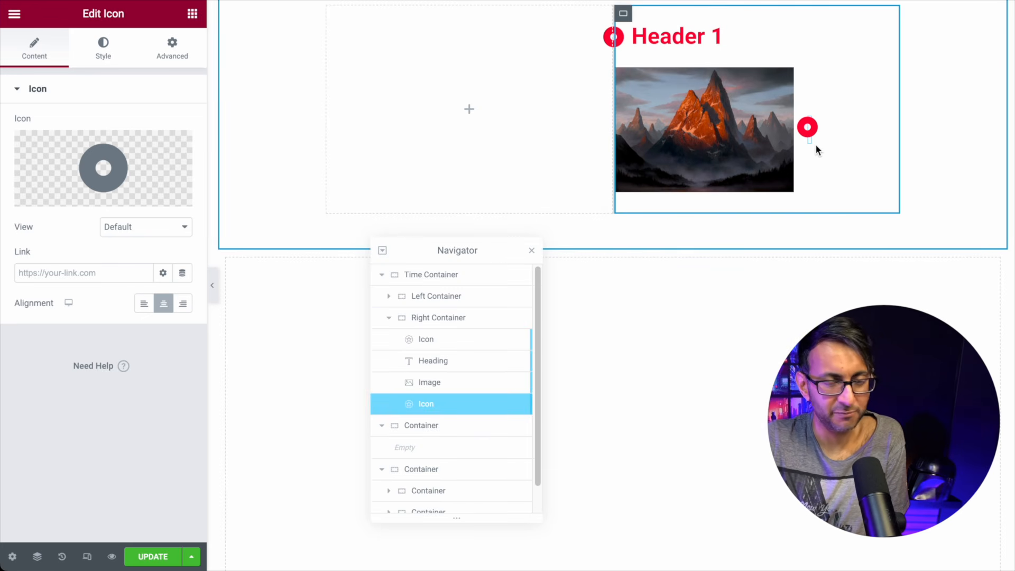
Step: Make the image full width, left-aligned, with a 24 px left margin
{"action": "left_click", "coordinate": [785, 78]}
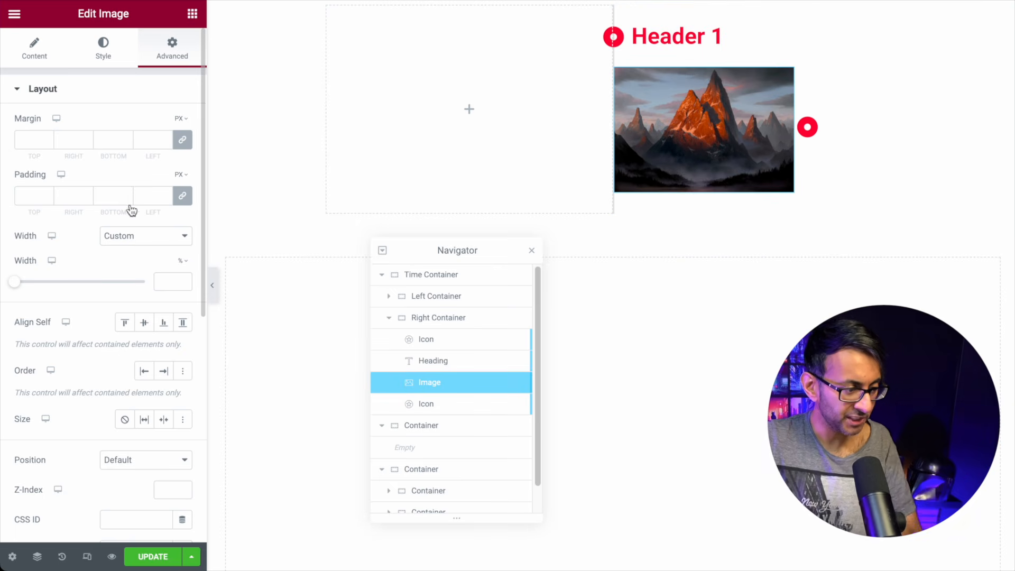
{"action": "left_click", "coordinate": [146, 236]}
{"action": "left_click", "coordinate": [163, 192]}
{"action": "left_click", "coordinate": [141, 238]}
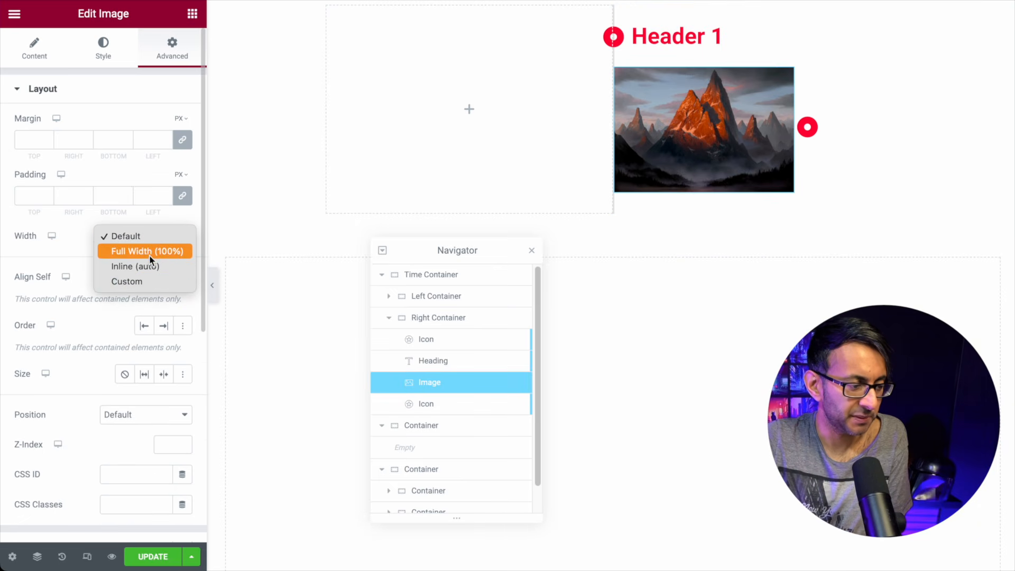
{"action": "left_click", "coordinate": [149, 253]}
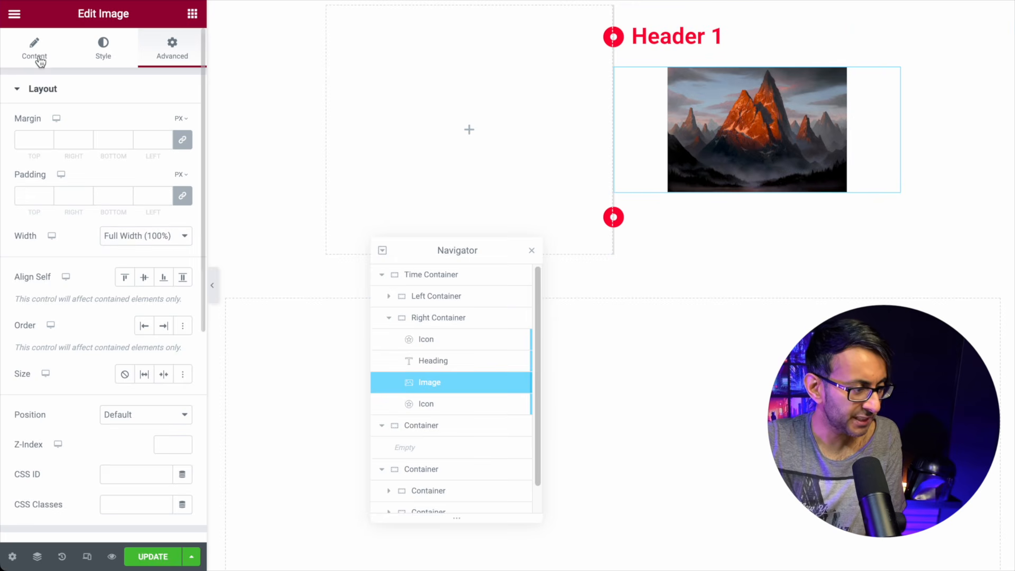
{"action": "left_click", "coordinate": [59, 59]}
{"action": "left_click", "coordinate": [144, 259]}
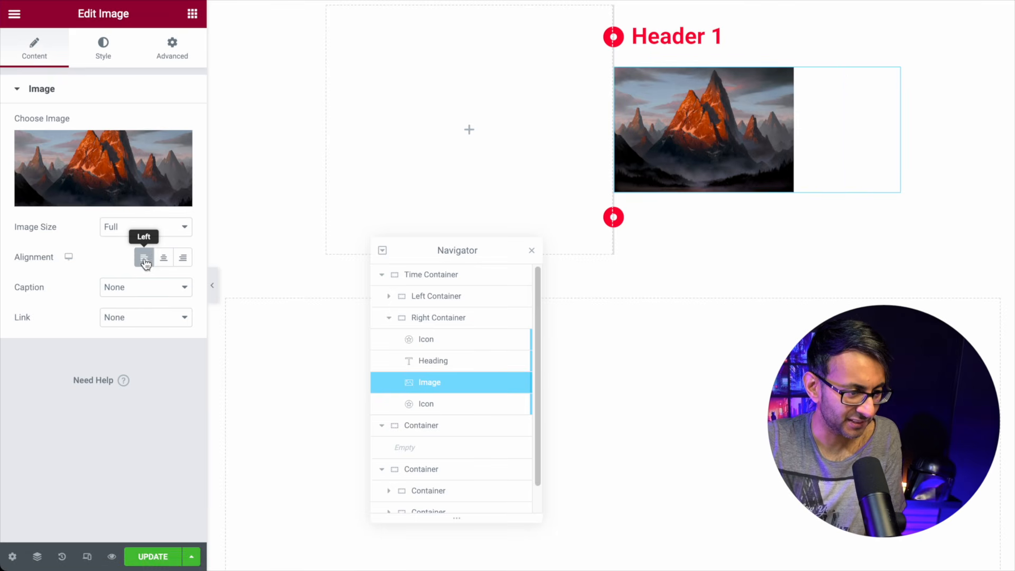
{"action": "left_click", "coordinate": [181, 50]}
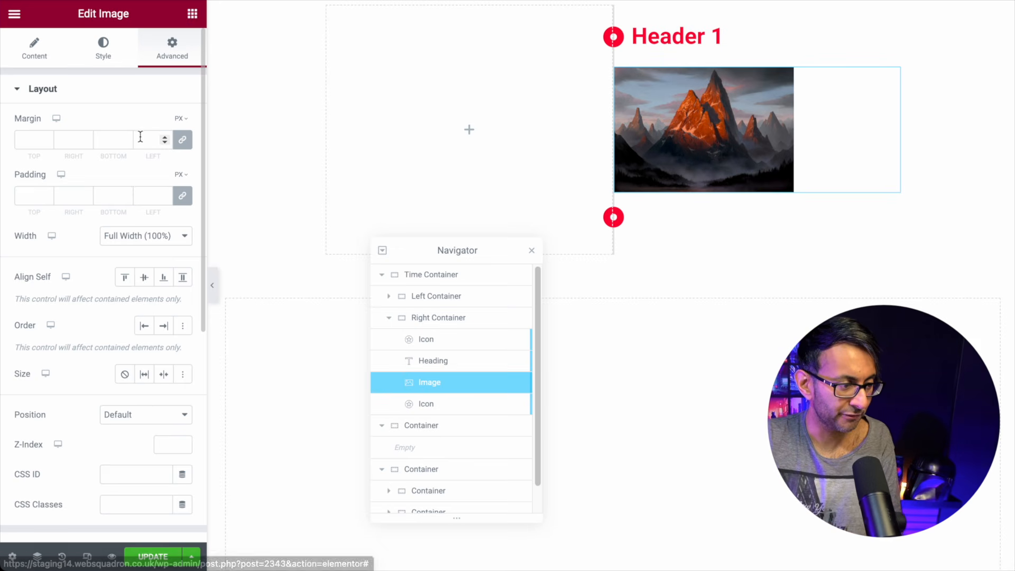
{"action": "left_click", "coordinate": [183, 140]}
{"action": "left_click", "coordinate": [182, 196]}
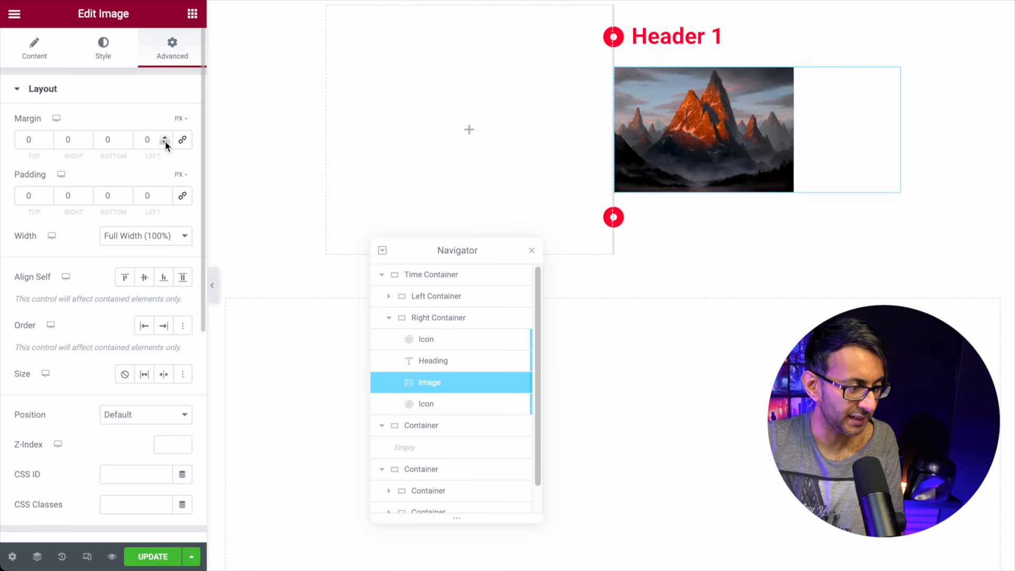
{"action": "left_click", "coordinate": [165, 138]}
{"action": "left_click_drag", "start_coordinate": [165, 139], "coordinate": [165, 139]}
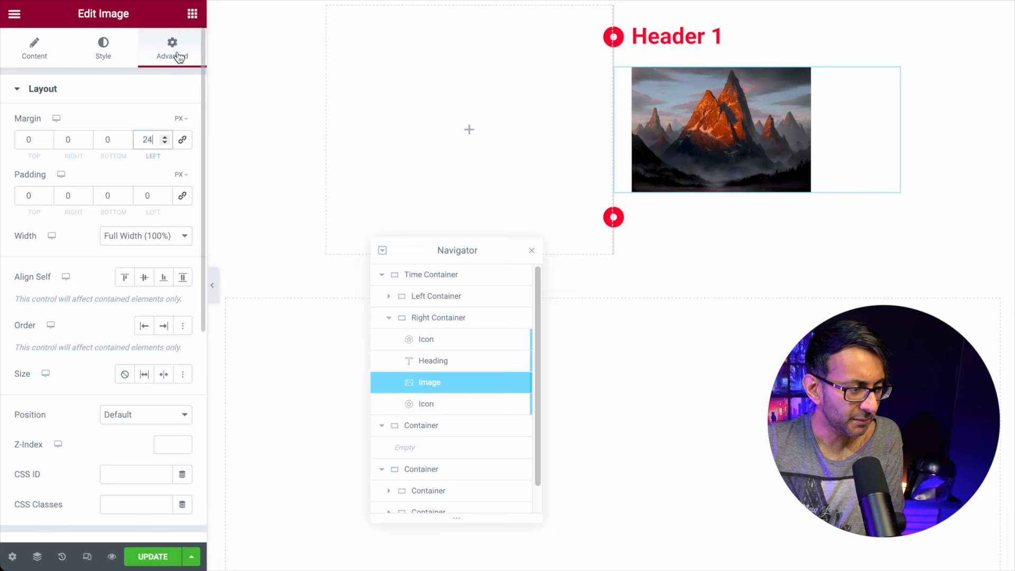
Step: Add a Text Editor widget to the Right Container below the second marker
{"action": "left_click", "coordinate": [193, 13]}
{"action": "left_click_drag", "start_coordinate": [58, 347], "coordinate": [686, 237]}
{"action": "left_click_drag", "start_coordinate": [460, 328], "coordinate": [465, 425]}
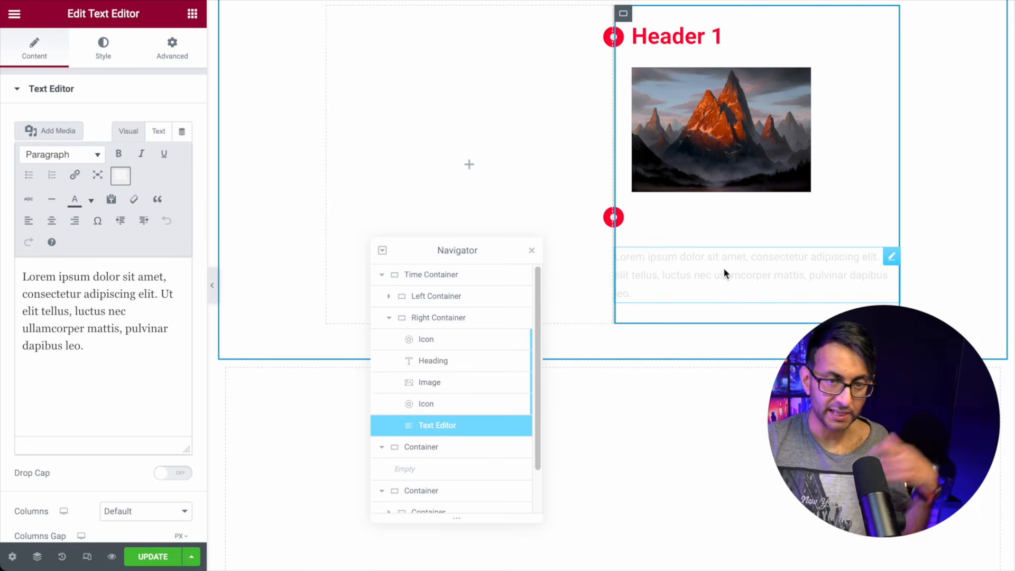
Step: Unlink the paragraph's margins and set Left to -400 and Right to 400
{"action": "left_click", "coordinate": [97, 44]}
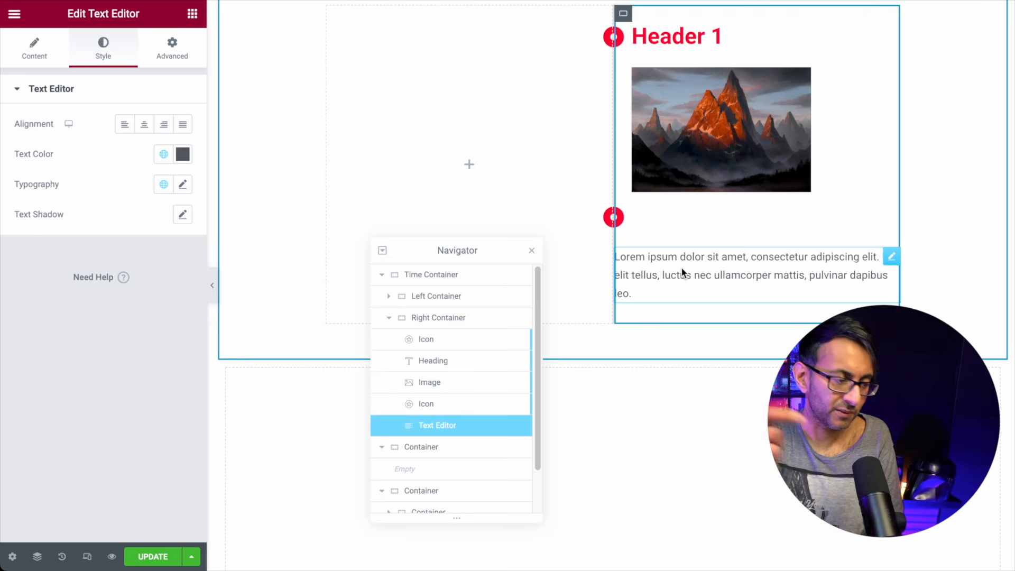
{"action": "left_click", "coordinate": [172, 48]}
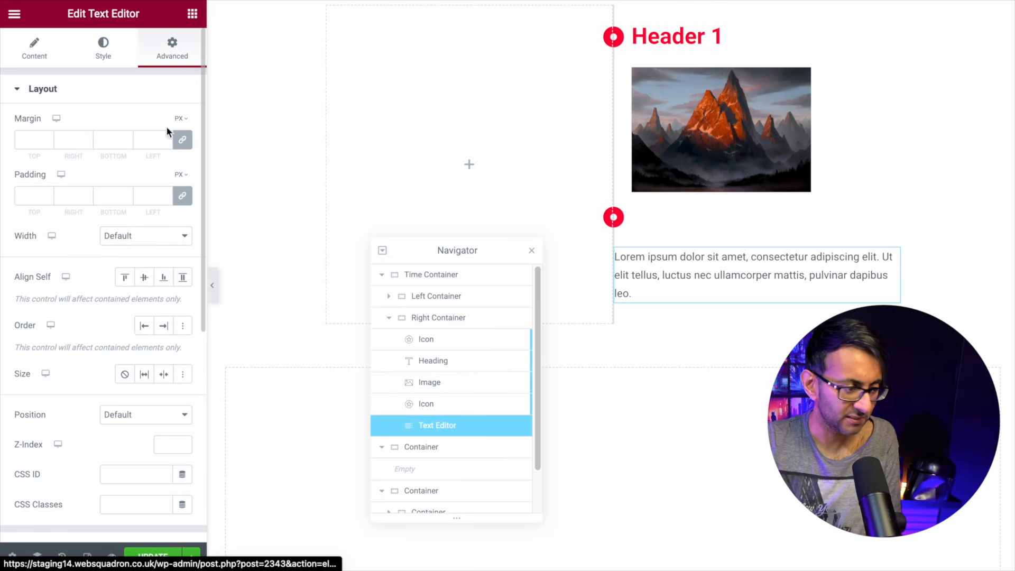
{"action": "left_click", "coordinate": [181, 140]}
{"action": "left_click", "coordinate": [182, 200]}
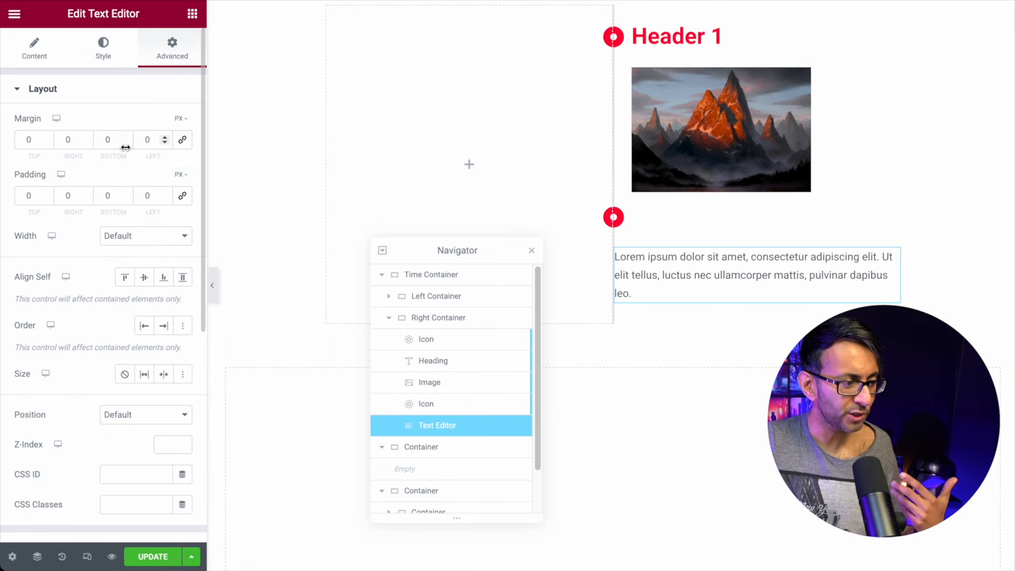
{"action": "left_click", "coordinate": [164, 142]}
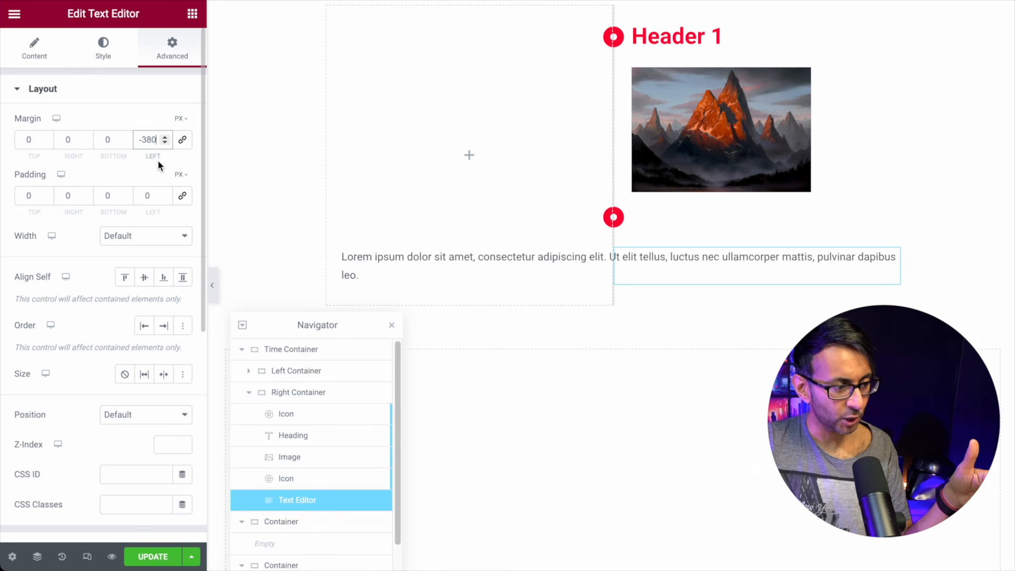
{"action": "double_click", "coordinate": [64, 140]}
{"action": "type", "text": "380"}
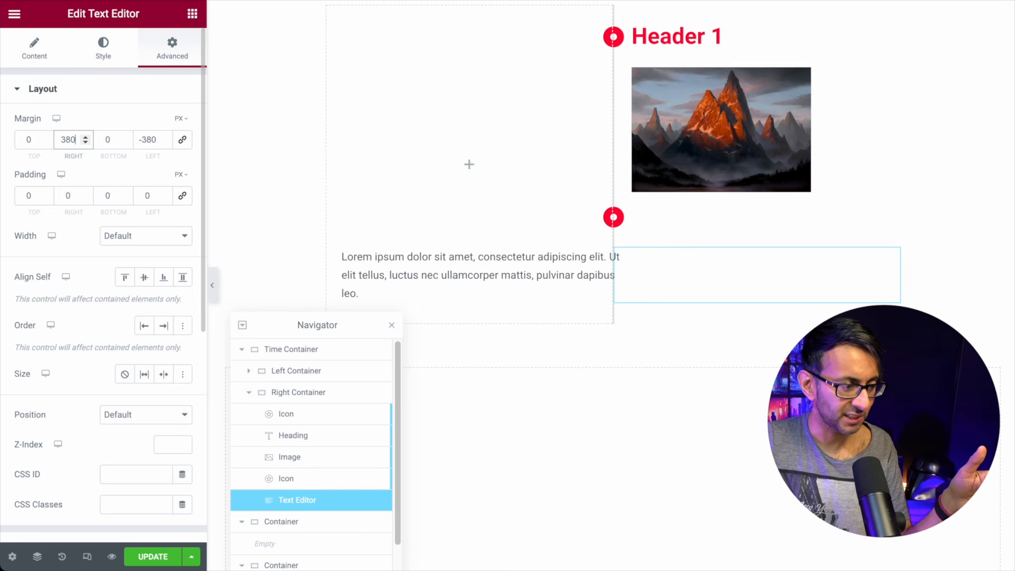
{"action": "left_click", "coordinate": [165, 142]}
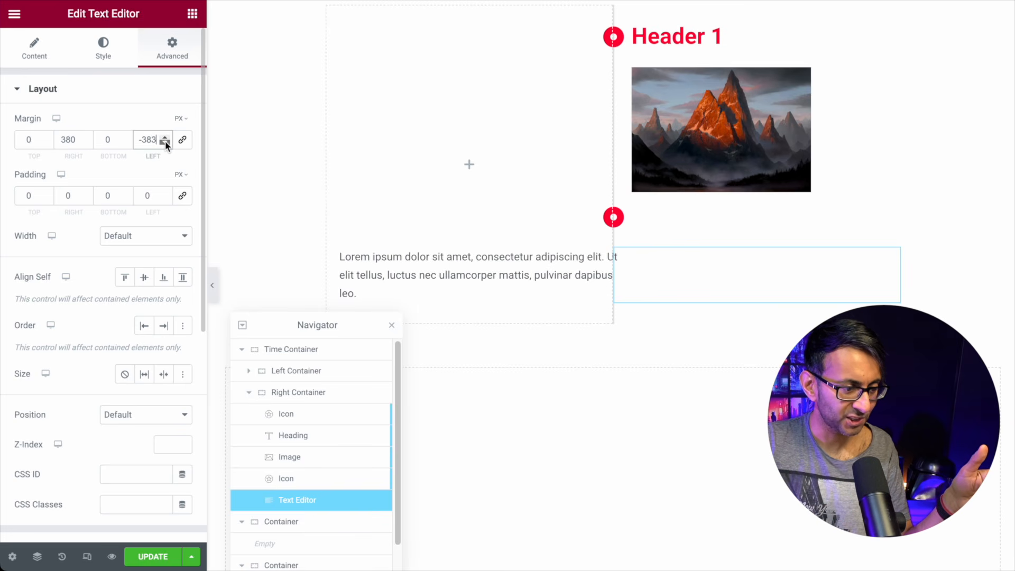
{"action": "left_click", "coordinate": [165, 141]}
{"action": "left_click", "coordinate": [165, 142]}
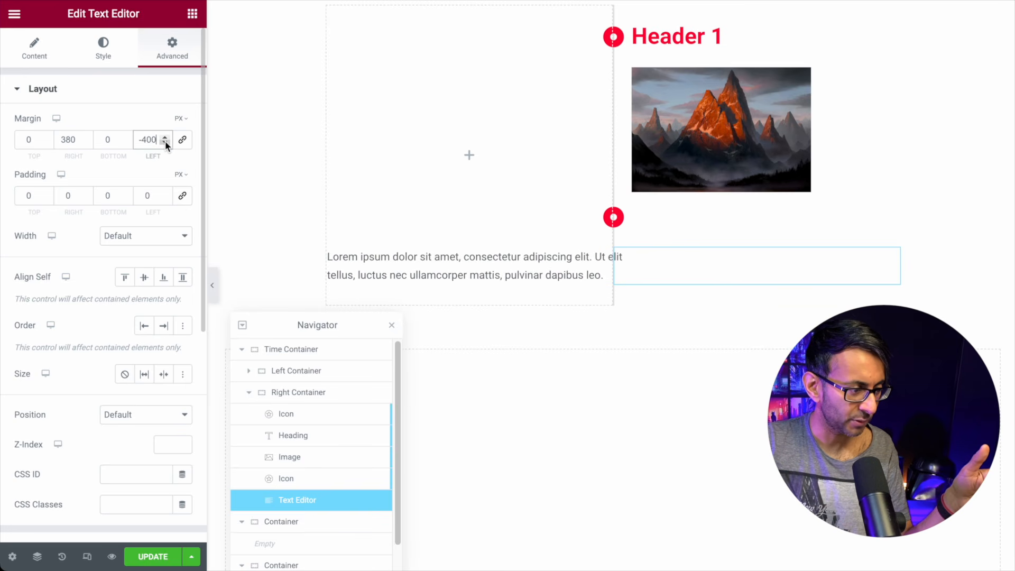
{"action": "left_click", "coordinate": [62, 138]}
{"action": "left_click_drag", "start_coordinate": [62, 138], "coordinate": [76, 139]}
{"action": "scroll", "coordinate": [79, 137], "scroll_direction": "up", "scroll_amount": 2}
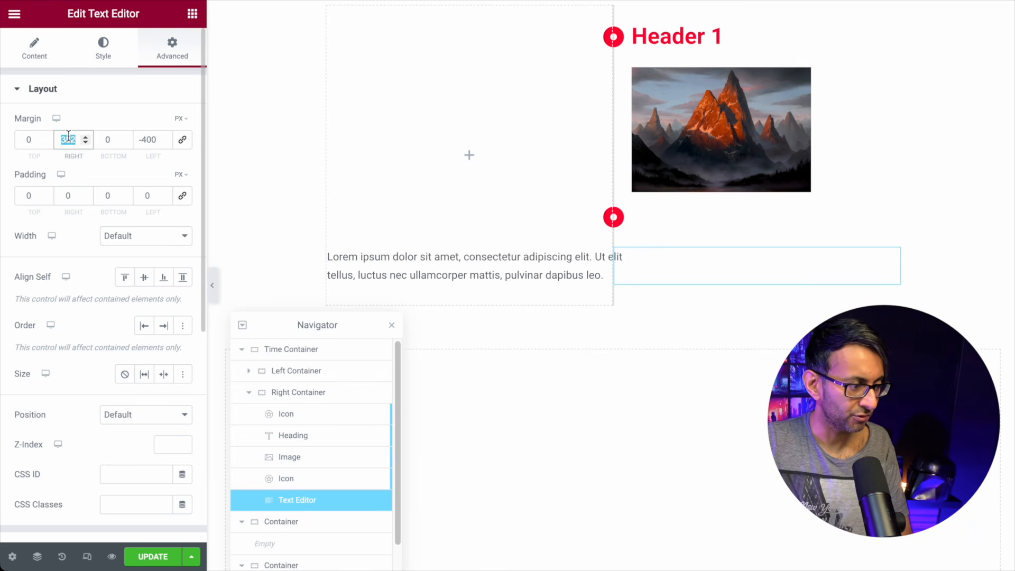
{"action": "type", "text": "400"}
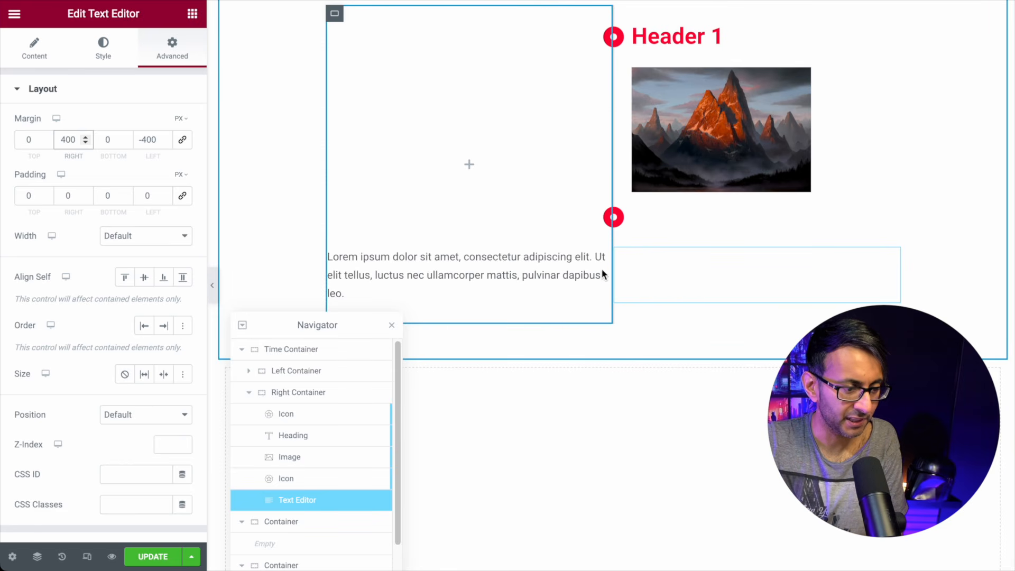
Step: Give the paragraph a custom width of 85%
{"action": "left_click", "coordinate": [152, 234]}
{"action": "left_click", "coordinate": [149, 281]}
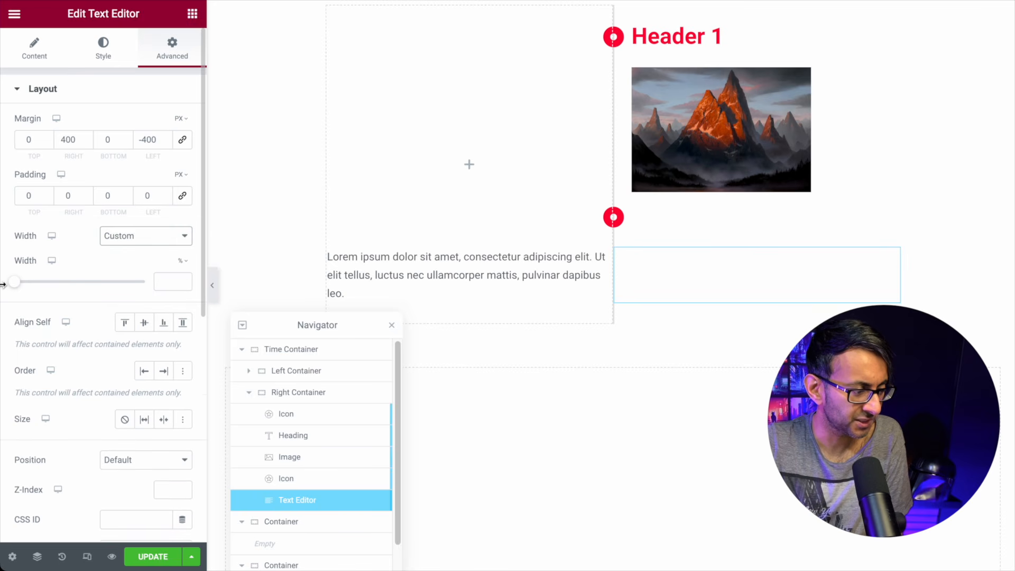
{"action": "left_click_drag", "start_coordinate": [16, 285], "coordinate": [127, 284]}
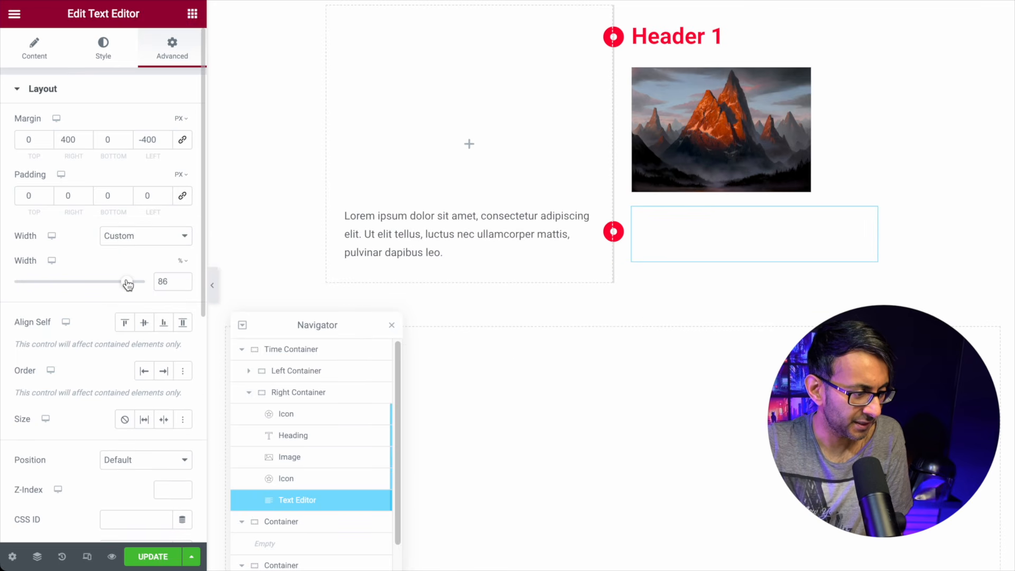
{"action": "left_click_drag", "start_coordinate": [128, 284], "coordinate": [127, 284]}
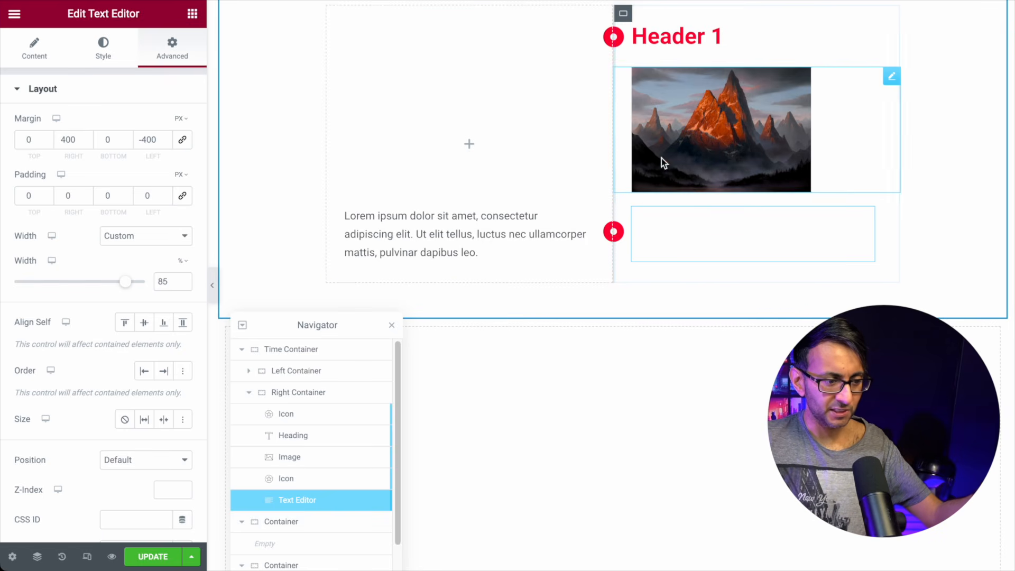
{"action": "right_click", "coordinate": [703, 37]}
Step: Duplicate Header 1 as Header 2 above the left paragraph, with margins -15/400/-400, and preview it
{"action": "left_click", "coordinate": [738, 68]}
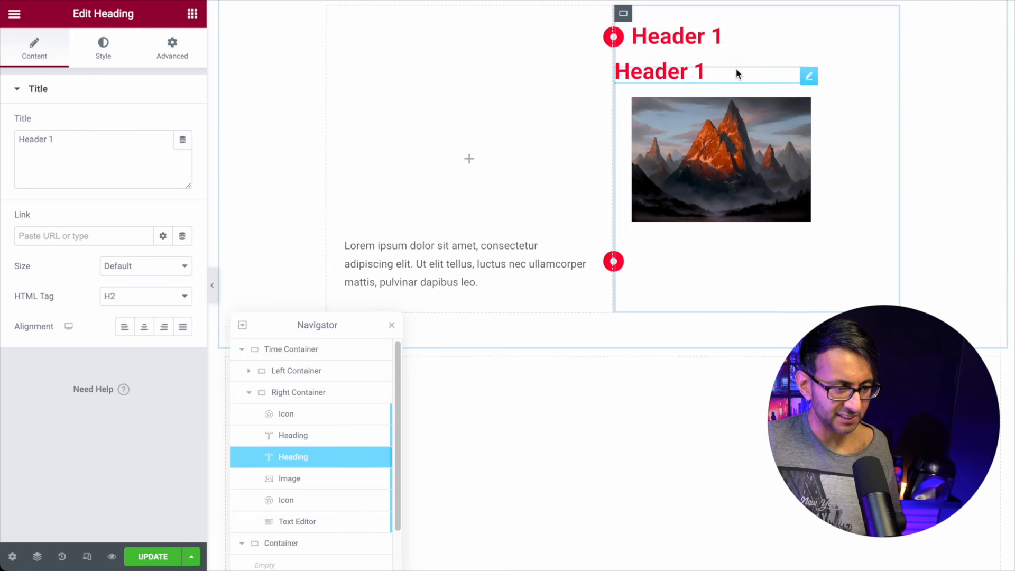
{"action": "left_click_drag", "start_coordinate": [315, 460], "coordinate": [331, 499]}
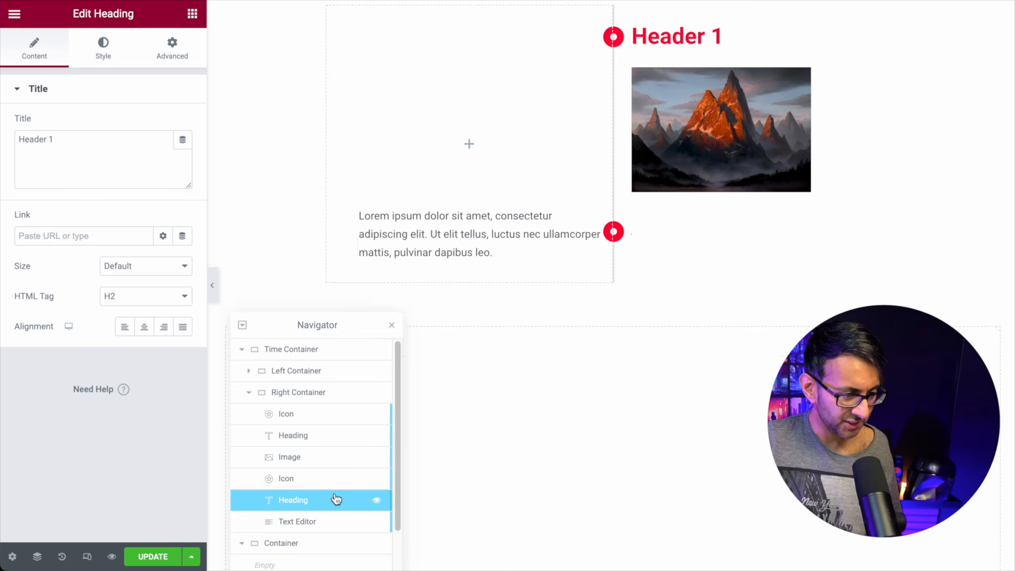
{"action": "left_click", "coordinate": [171, 53]}
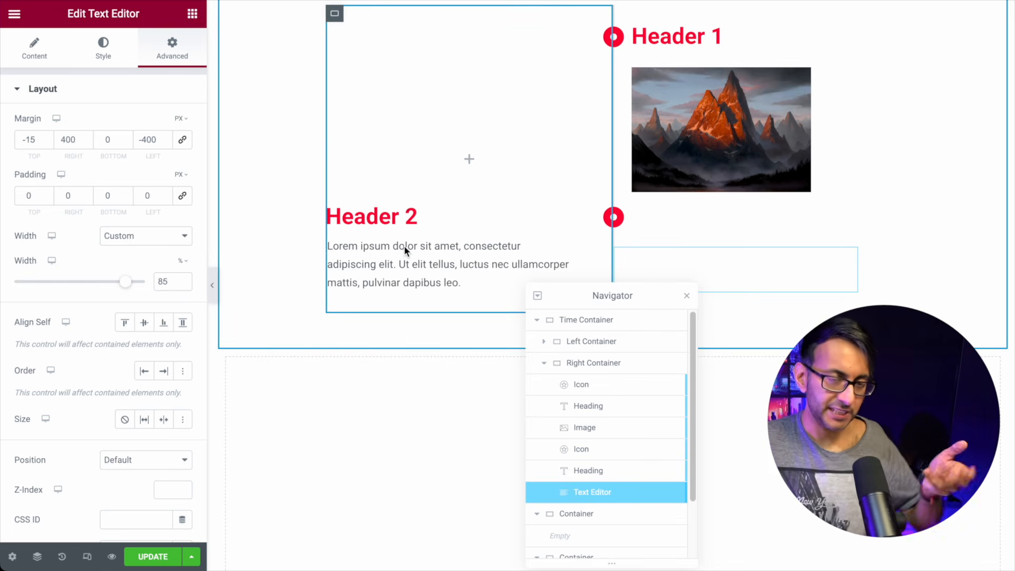
{"action": "left_click", "coordinate": [212, 286]}
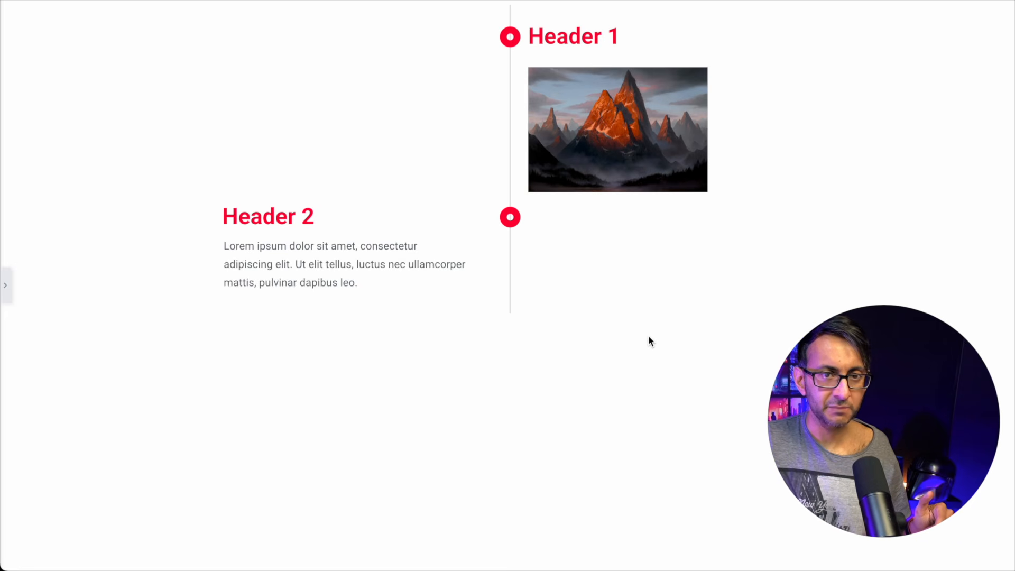
{"action": "left_click", "coordinate": [5, 286]}
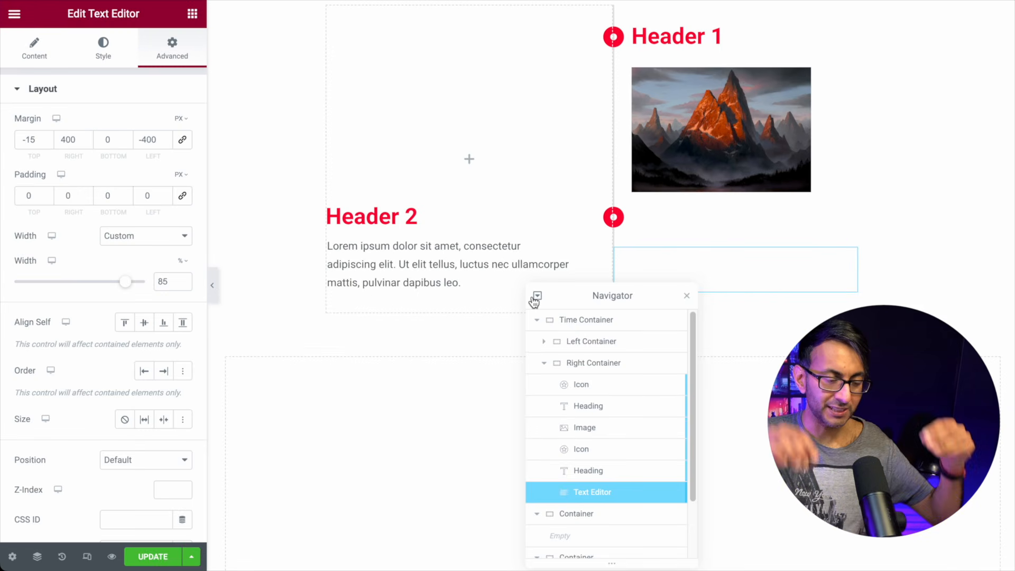
Step: Add an Icon Box (searched 'icon') as the last item in Right Container, below Text Editor
{"action": "left_click", "coordinate": [192, 14]}
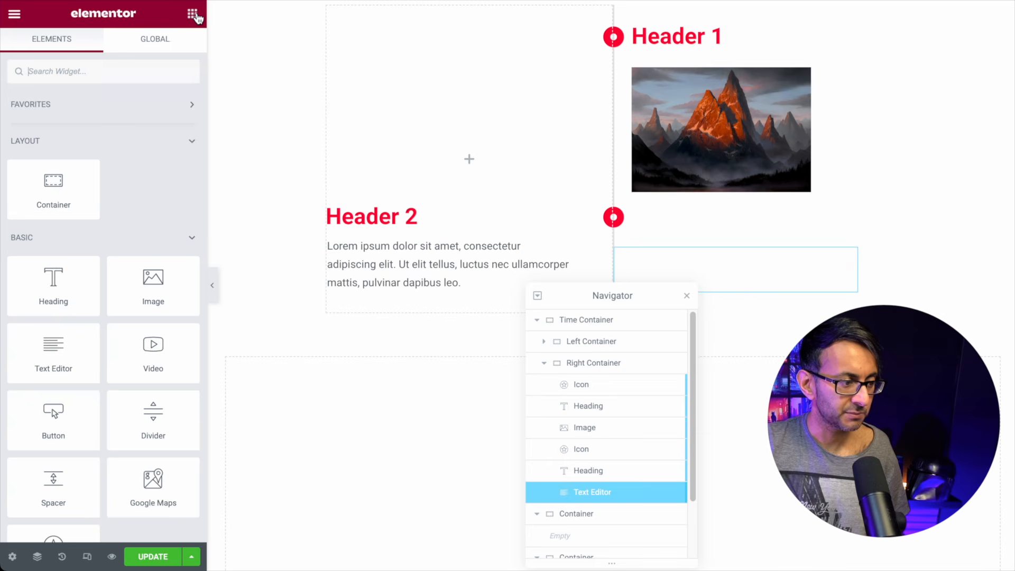
{"action": "left_click", "coordinate": [151, 71]}
{"action": "type", "text": "icon"}
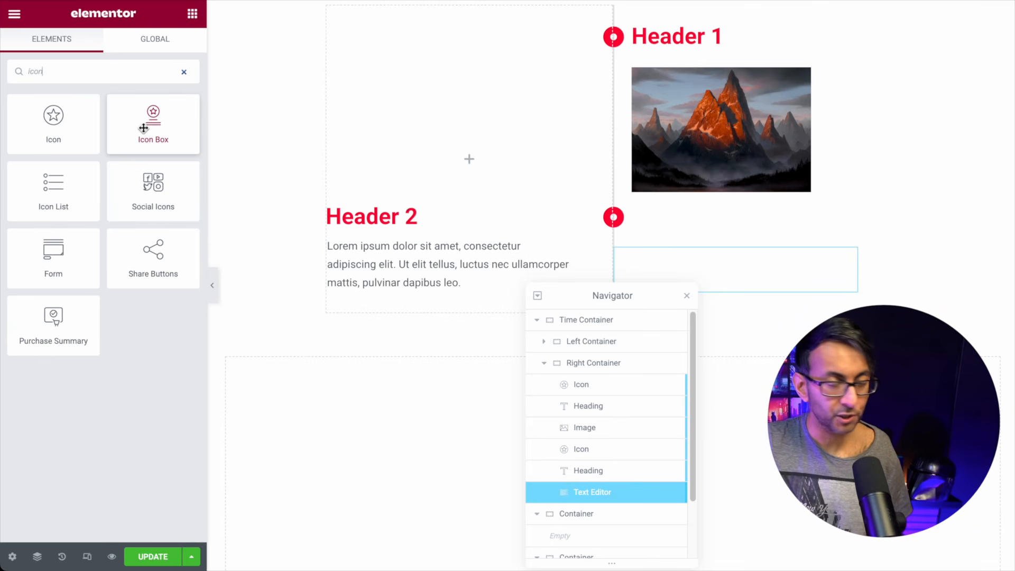
{"action": "left_click_drag", "start_coordinate": [148, 130], "coordinate": [423, 275]}
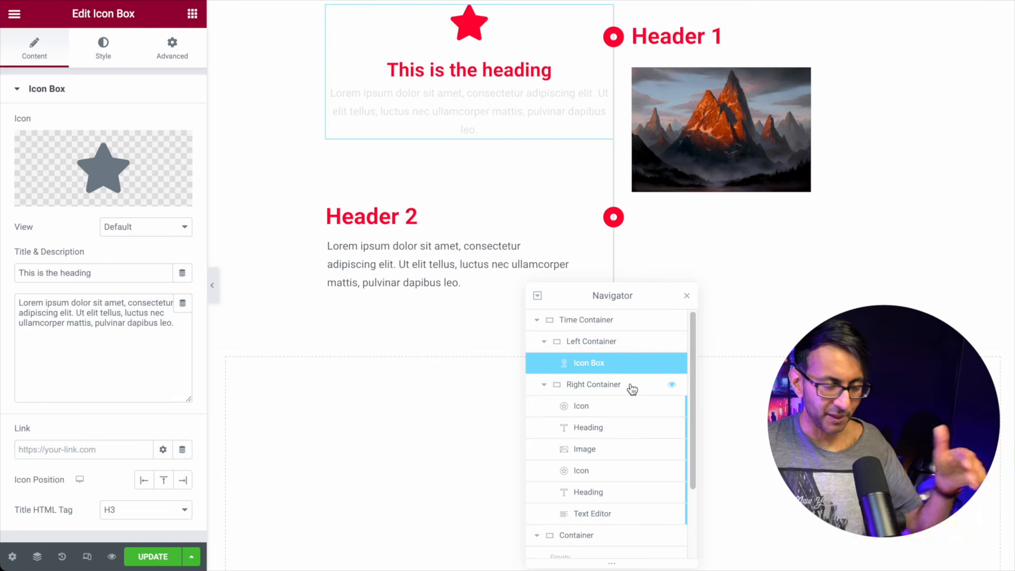
{"action": "left_click_drag", "start_coordinate": [614, 361], "coordinate": [629, 509]}
{"action": "scroll", "coordinate": [626, 507], "scroll_direction": "down", "scroll_amount": 2}
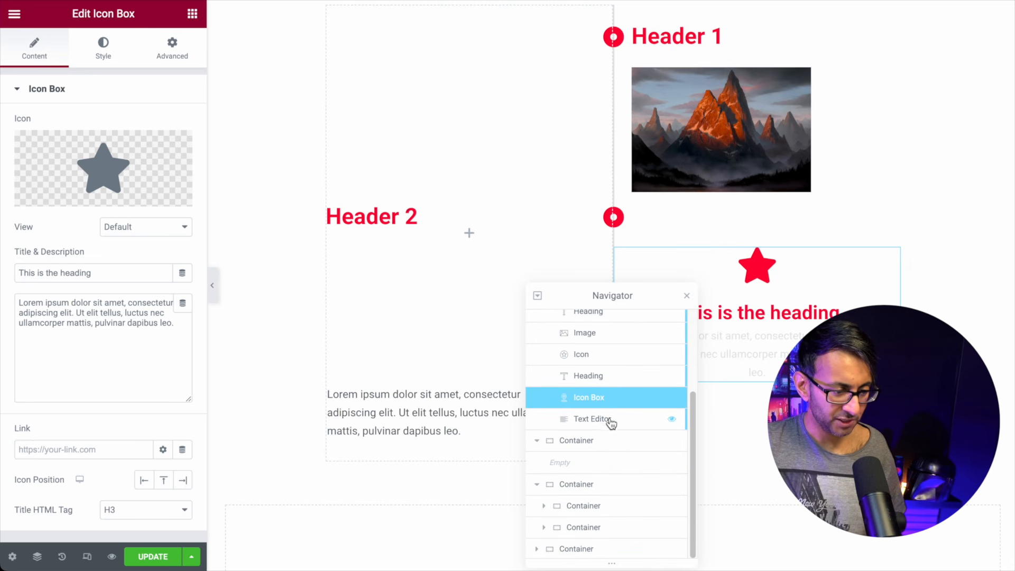
{"action": "left_click_drag", "start_coordinate": [616, 405], "coordinate": [616, 442]}
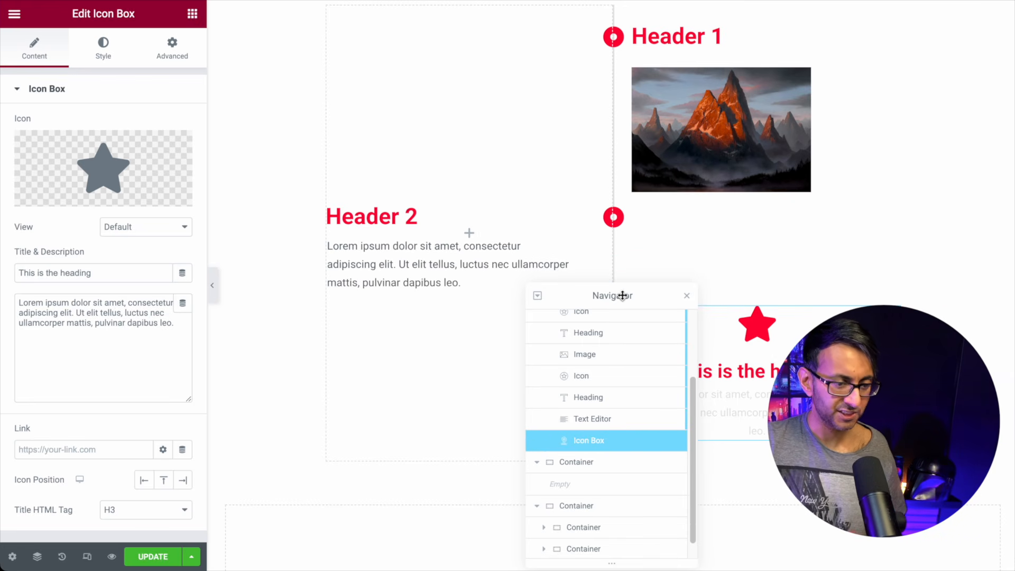
{"action": "left_click_drag", "start_coordinate": [624, 294], "coordinate": [338, 305]}
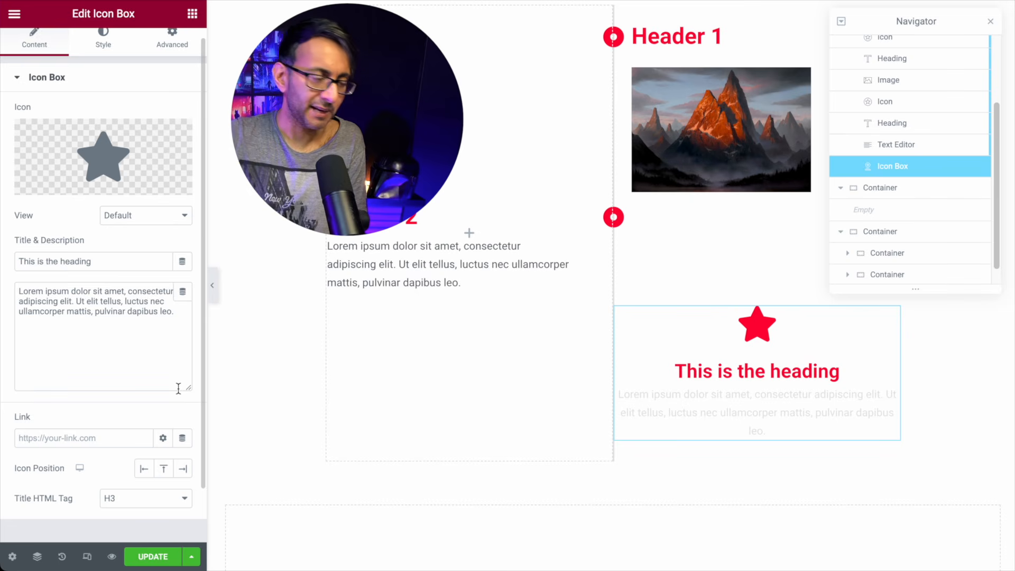
{"action": "mouse_move", "coordinate": [120, 155]}
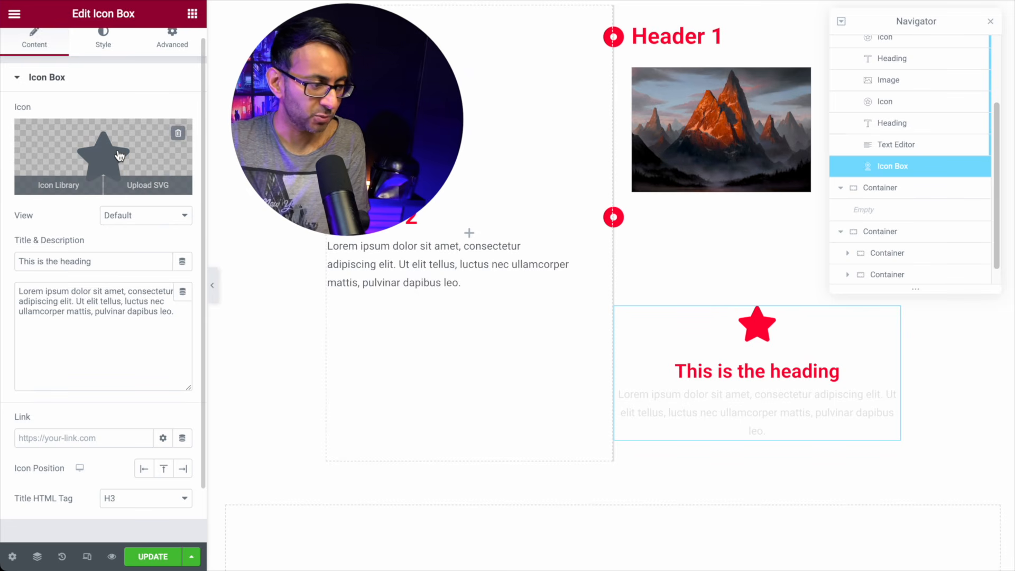
Step: Set the icon box's icon to the dot-circle from the Icon Library, searched by 'circle'
{"action": "left_click", "coordinate": [119, 155]}
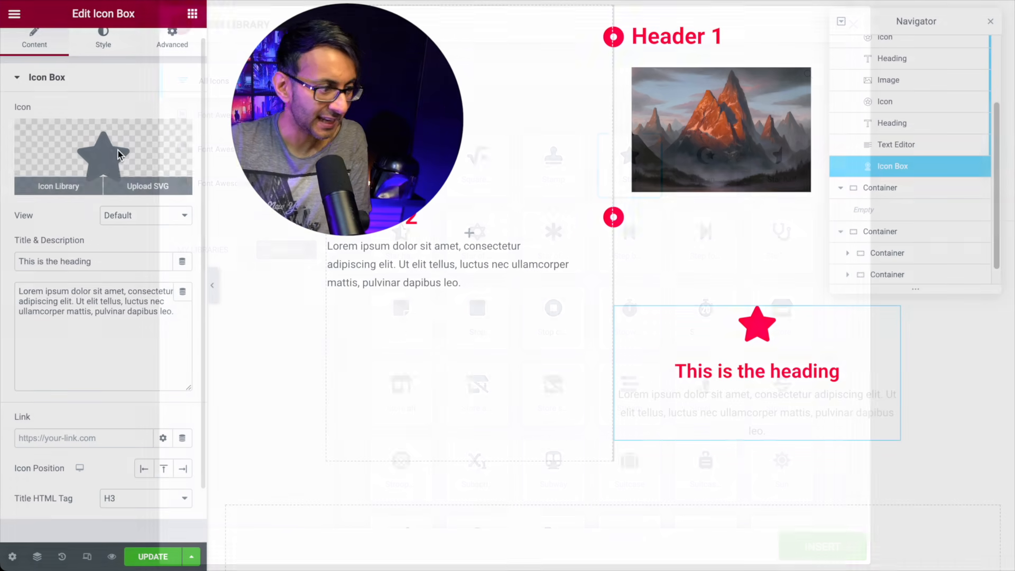
{"action": "left_click", "coordinate": [478, 75]}
{"action": "type", "text": "icon"}
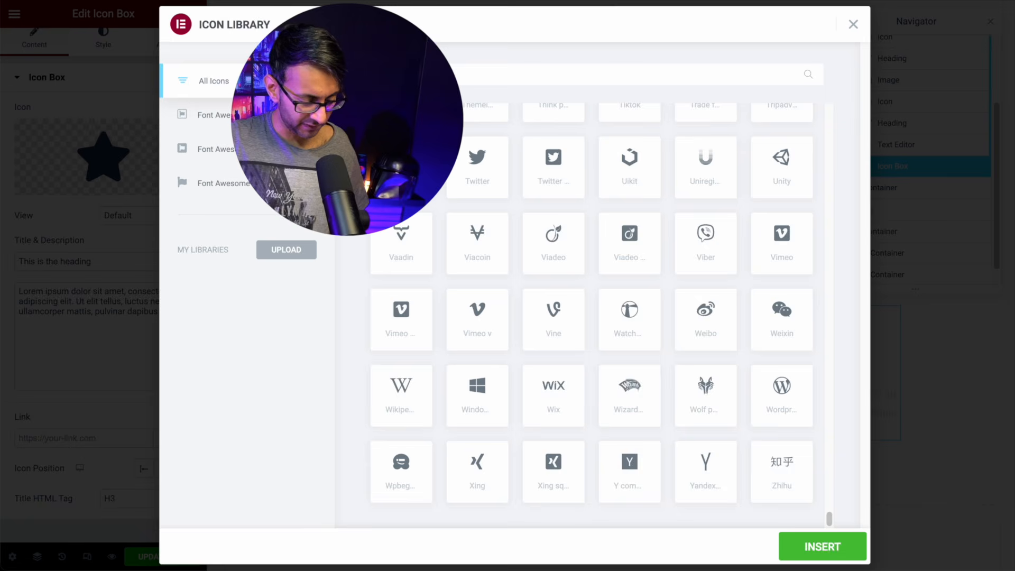
{"action": "key", "text": "BackSpace"}
{"action": "key", "text": "BackSpace"}
{"action": "key", "text": "BackSpace"}
{"action": "key", "text": "BackSpace"}
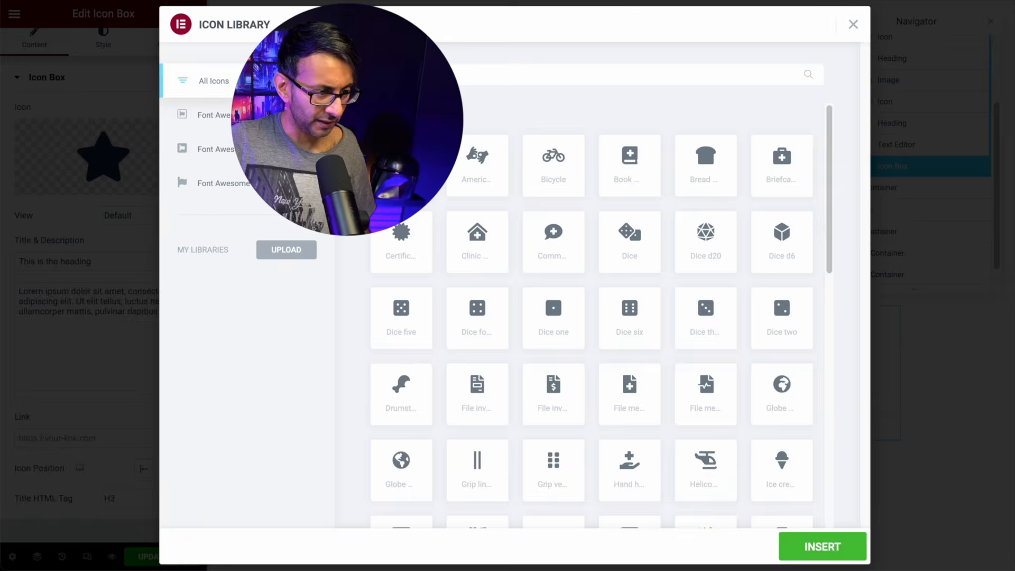
{"action": "type", "text": "circle"}
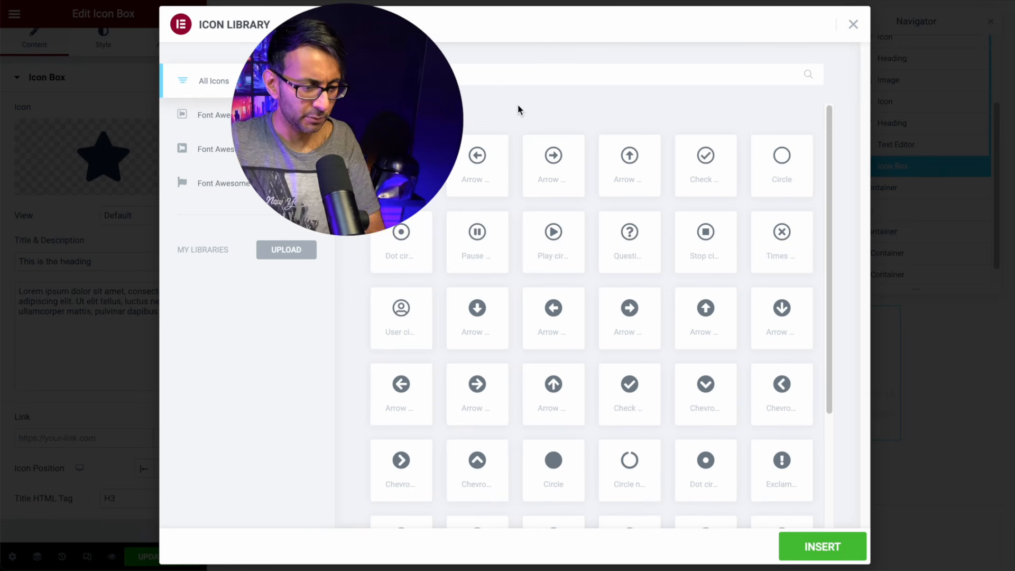
{"action": "left_click", "coordinate": [794, 552]}
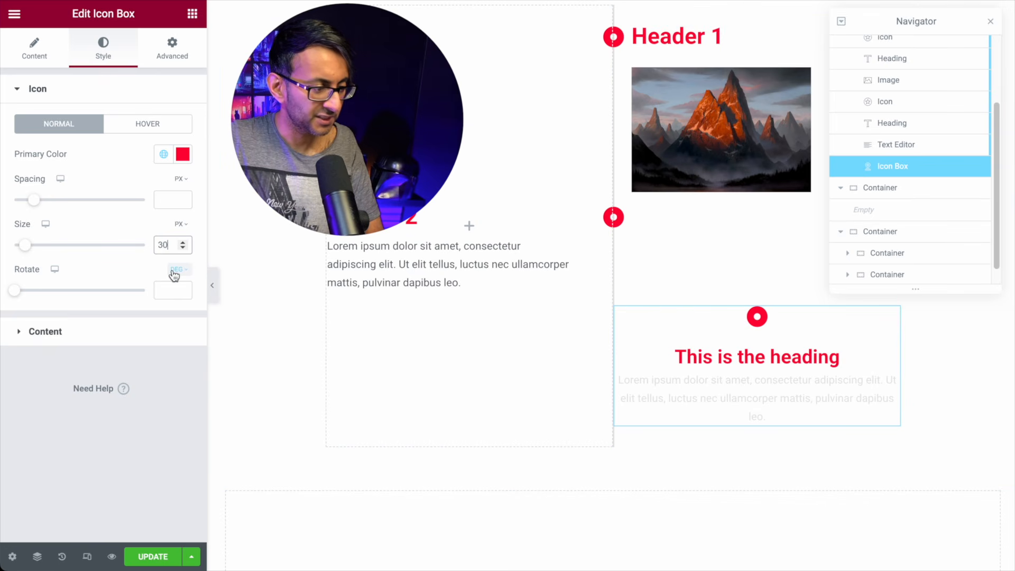
Step: Left-align the icon box content, set title spacing to 8, and keep Icon Position Left
{"action": "left_click", "coordinate": [45, 331]}
{"action": "left_click", "coordinate": [124, 161]}
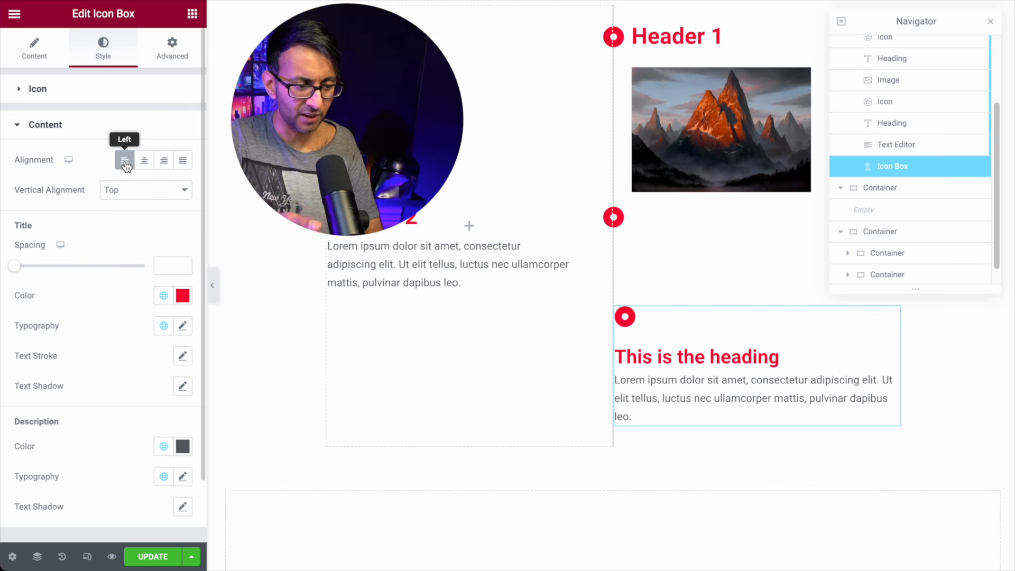
{"action": "scroll", "coordinate": [125, 294], "scroll_direction": "down", "scroll_amount": 2}
{"action": "scroll", "coordinate": [125, 294], "scroll_direction": "up", "scroll_amount": 2}
{"action": "left_click", "coordinate": [45, 51]}
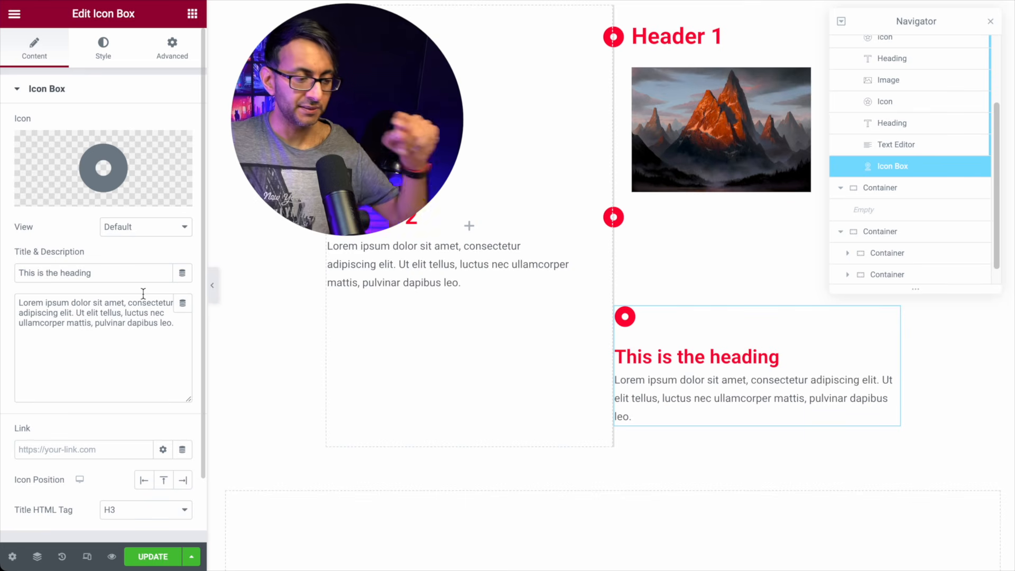
{"action": "left_click", "coordinate": [145, 481]}
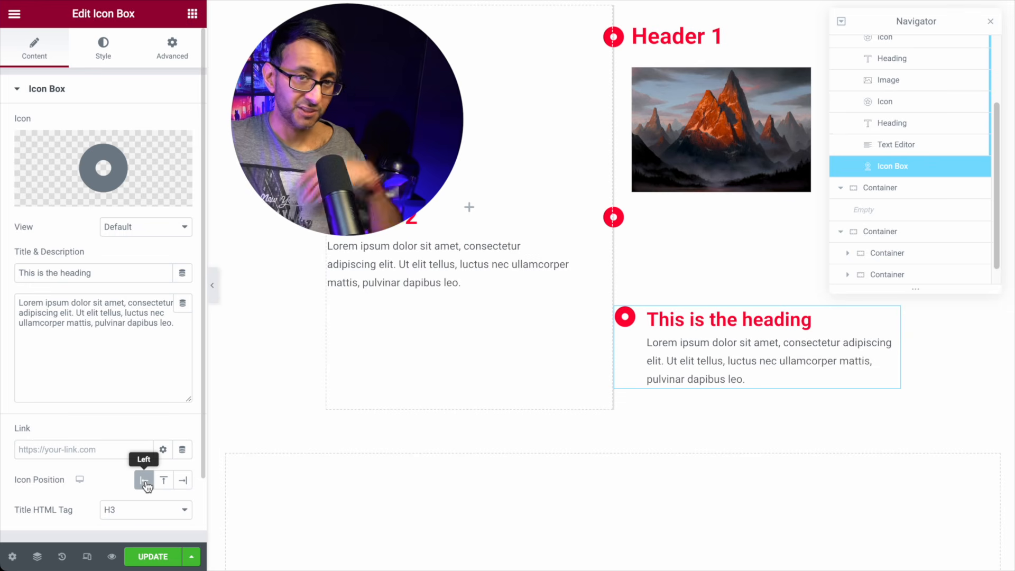
{"action": "left_click", "coordinate": [186, 482]}
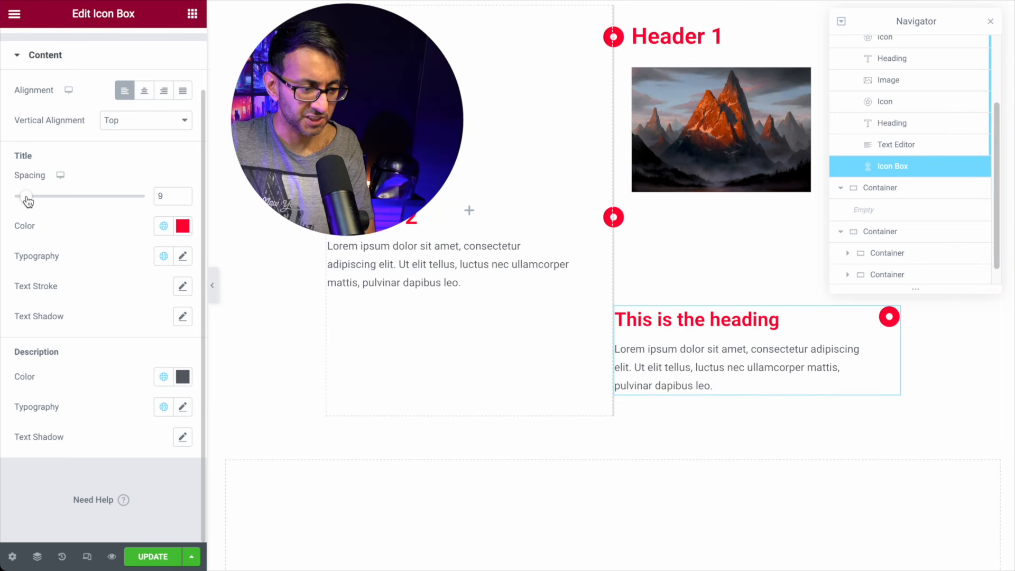
{"action": "left_click_drag", "start_coordinate": [24, 199], "coordinate": [28, 200]}
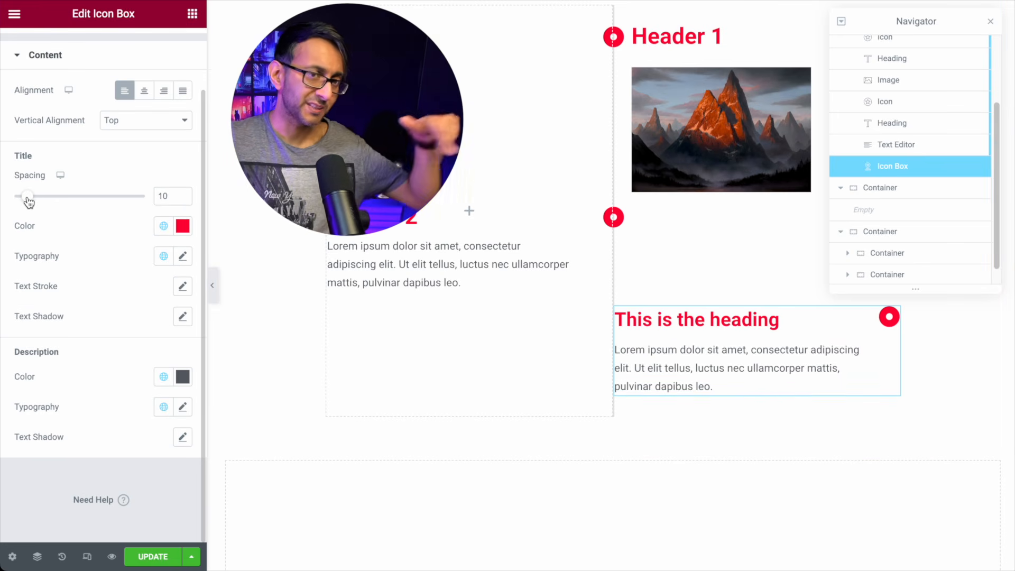
{"action": "left_click_drag", "start_coordinate": [28, 200], "coordinate": [25, 199]}
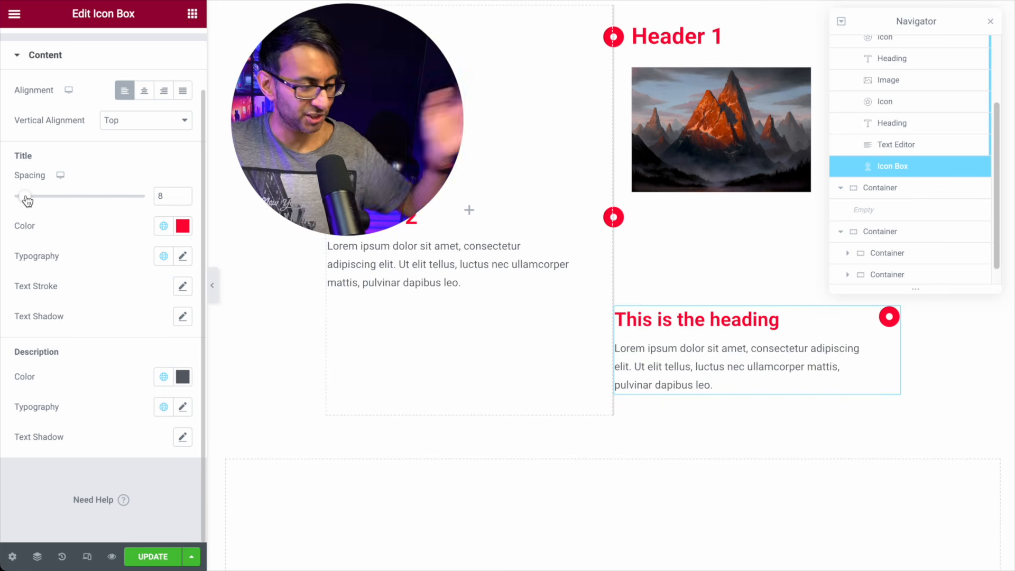
{"action": "scroll", "coordinate": [24, 47], "scroll_direction": "up", "scroll_amount": 2}
{"action": "left_click", "coordinate": [35, 60]}
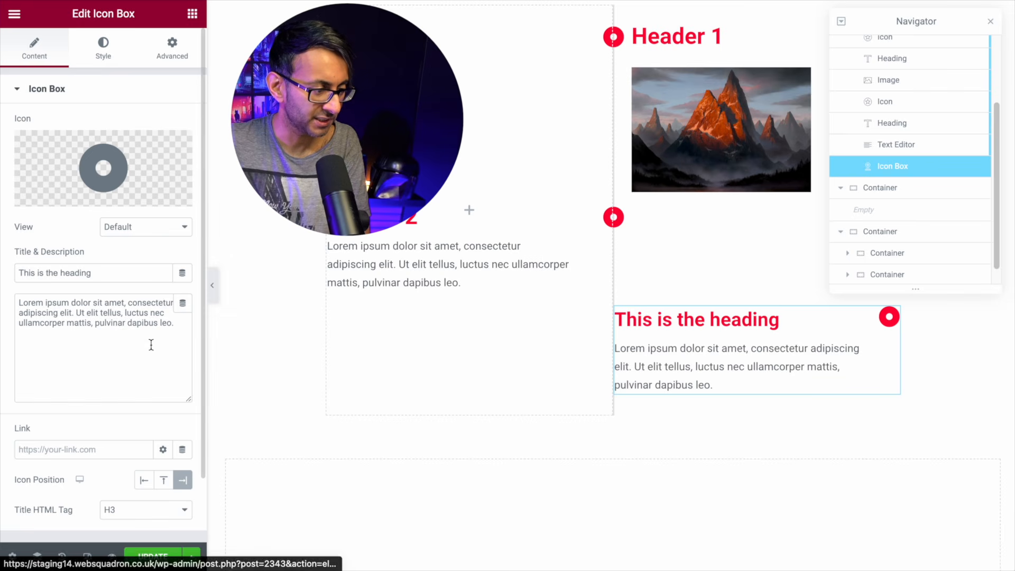
{"action": "left_click", "coordinate": [142, 482]}
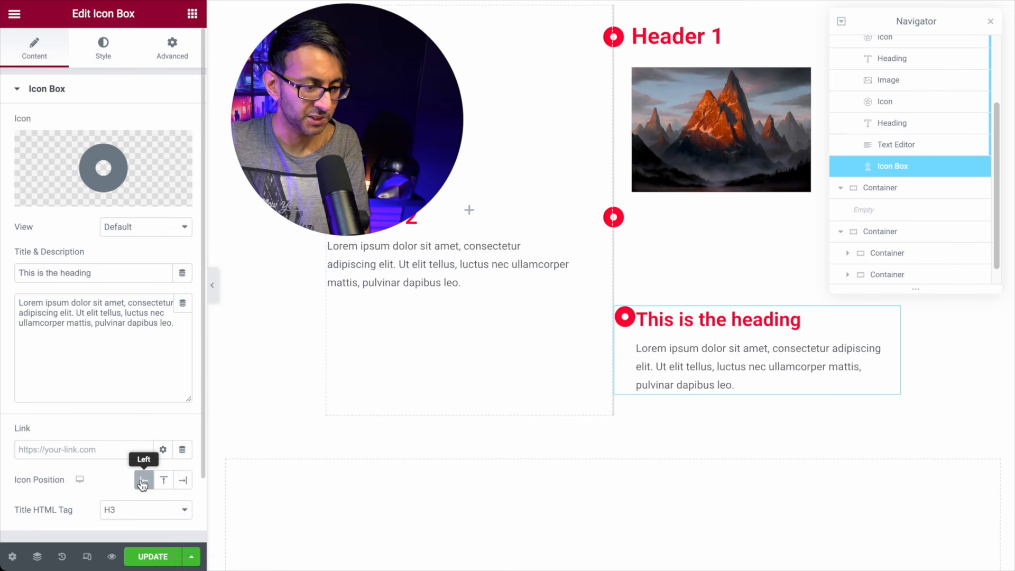
Step: Adjust the icon-to-heading gap and give the box a negative left margin onto the line
{"action": "left_click", "coordinate": [99, 55]}
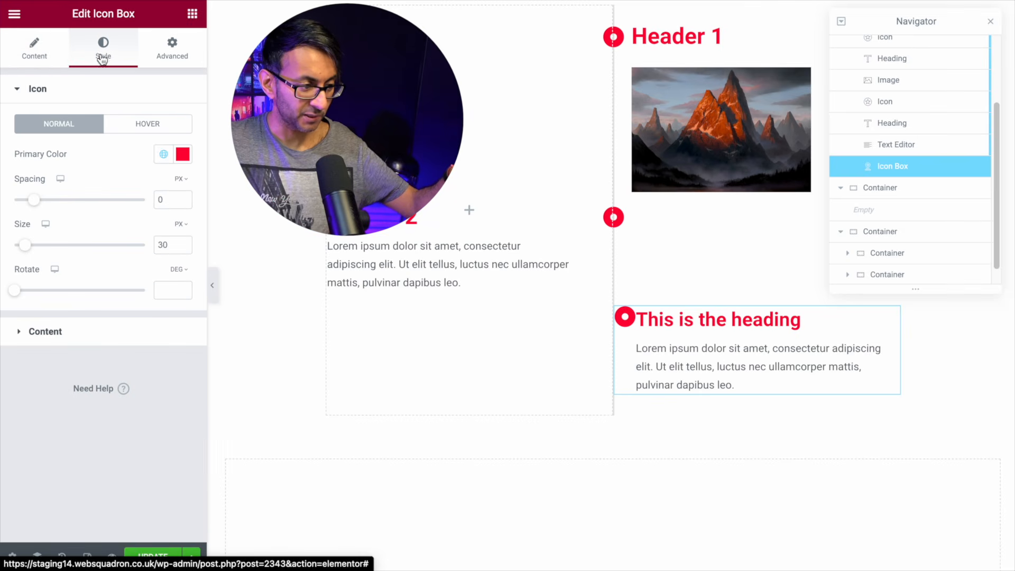
{"action": "left_click_drag", "start_coordinate": [32, 207], "coordinate": [40, 207]}
{"action": "left_click_drag", "start_coordinate": [40, 207], "coordinate": [31, 207]}
{"action": "left_click", "coordinate": [34, 49]}
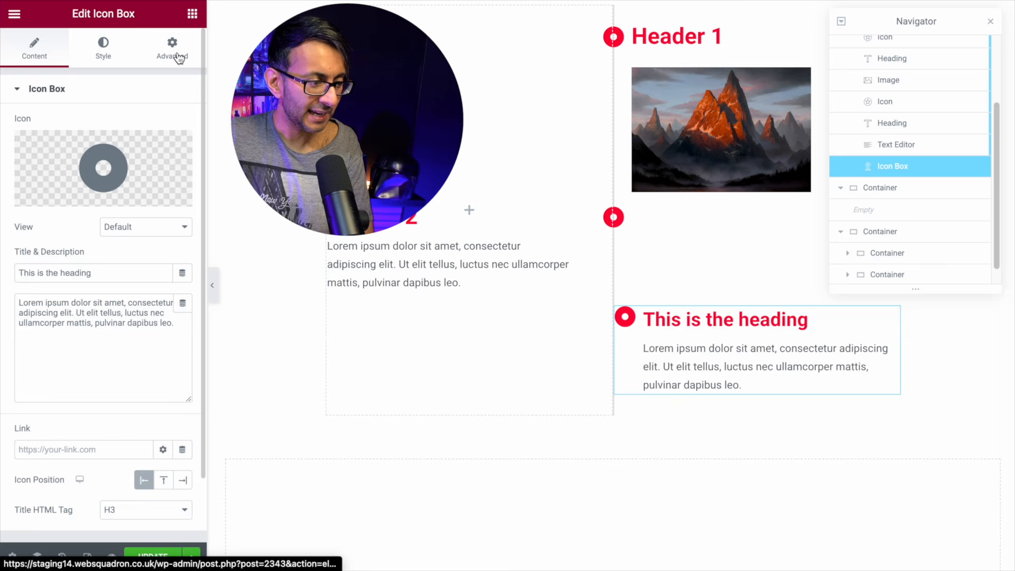
{"action": "left_click", "coordinate": [179, 56]}
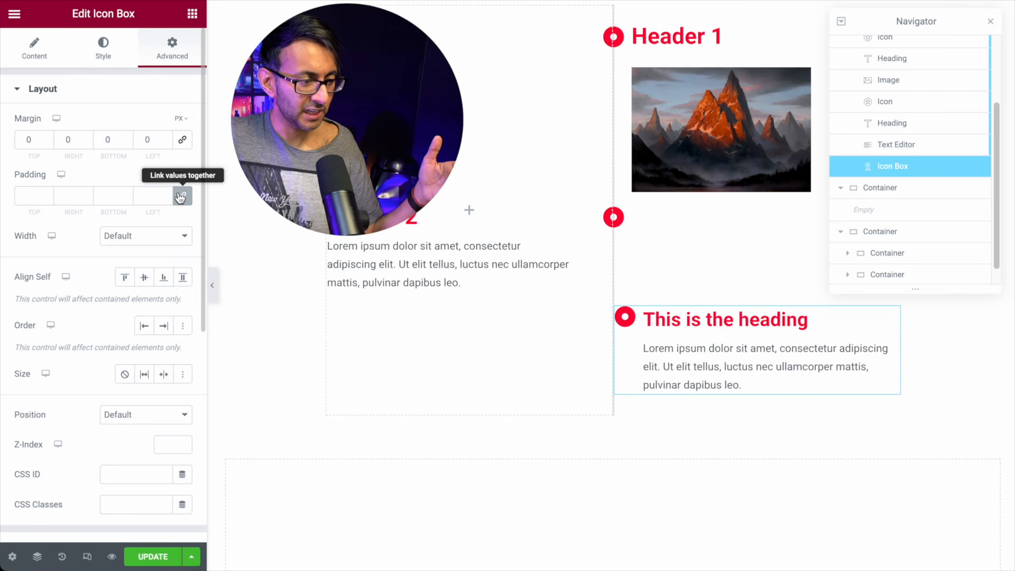
{"action": "left_click", "coordinate": [164, 143]}
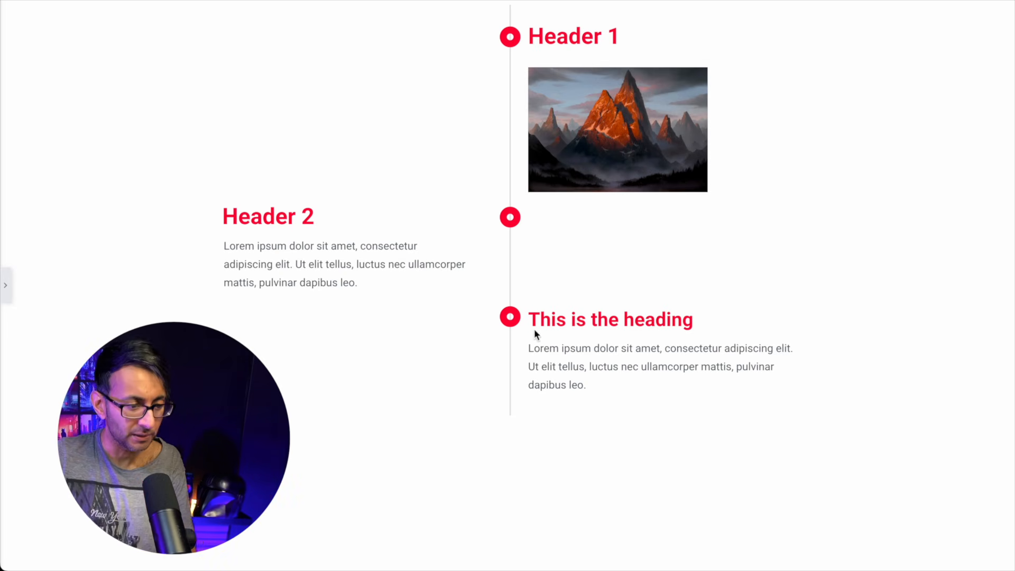
Step: Reopen the editor panel and review the icon box's Icon and Content style settings
{"action": "left_click", "coordinate": [5, 287]}
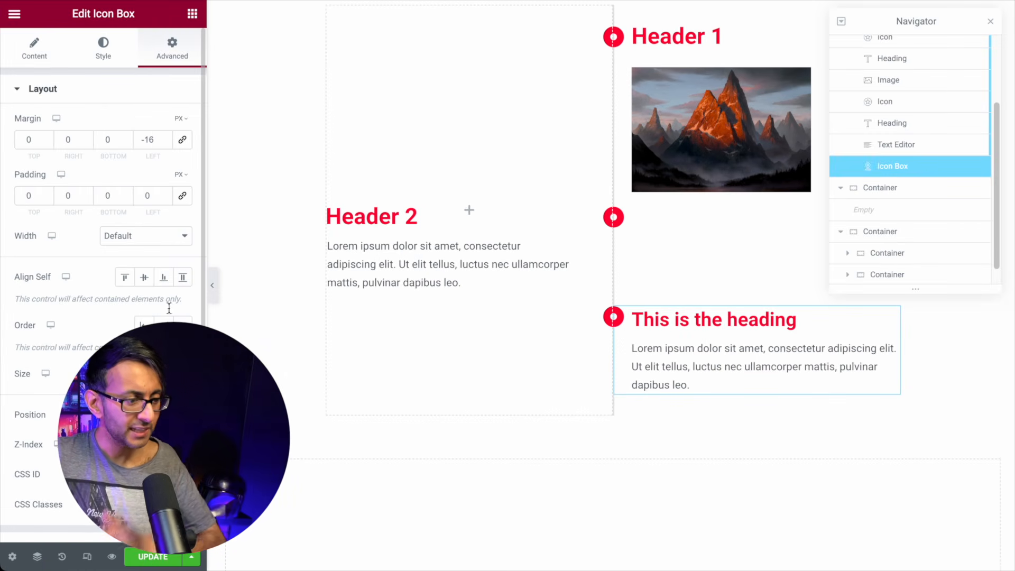
{"action": "left_click", "coordinate": [105, 59]}
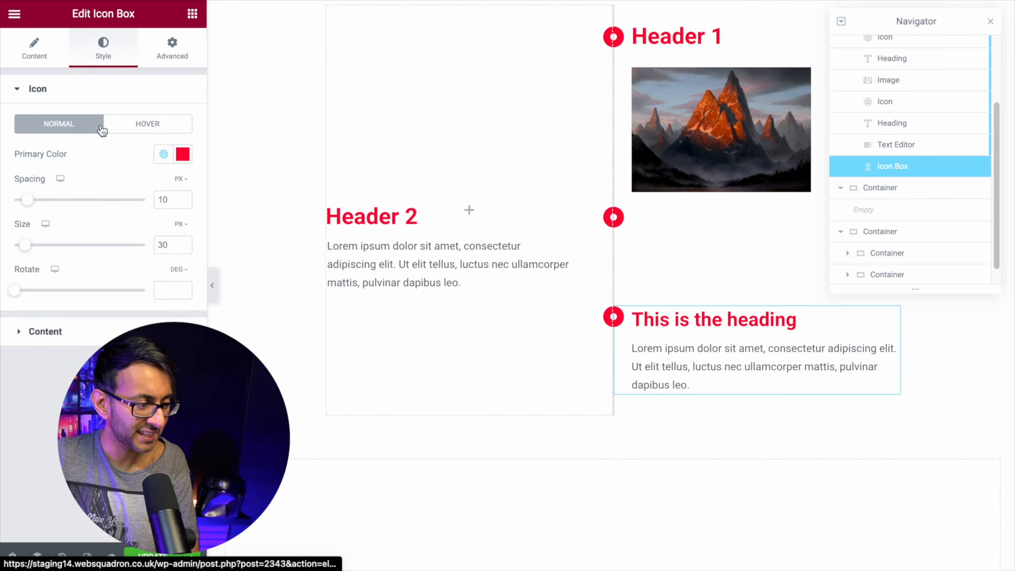
{"action": "left_click", "coordinate": [45, 331]}
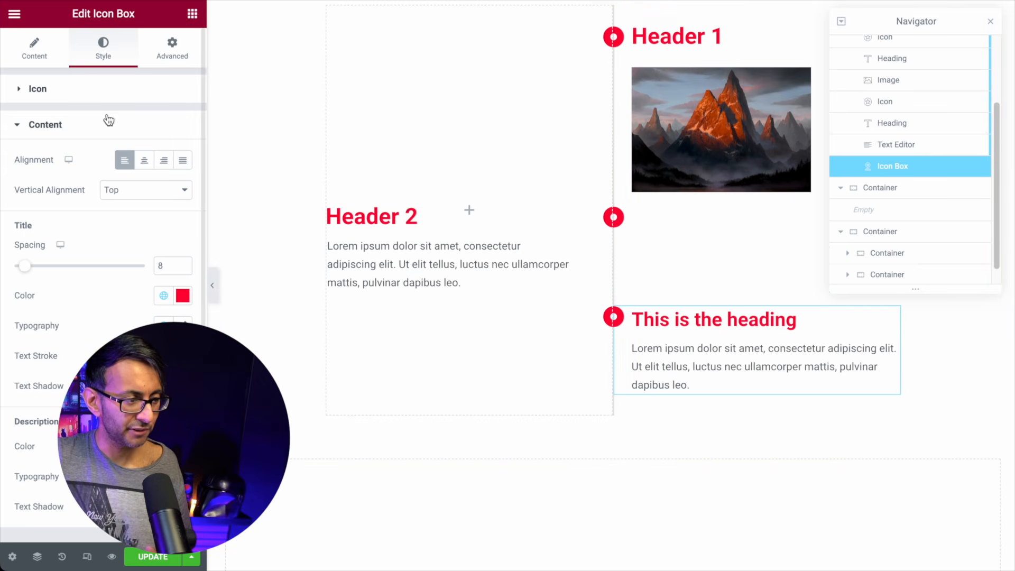
{"action": "left_click", "coordinate": [37, 59]}
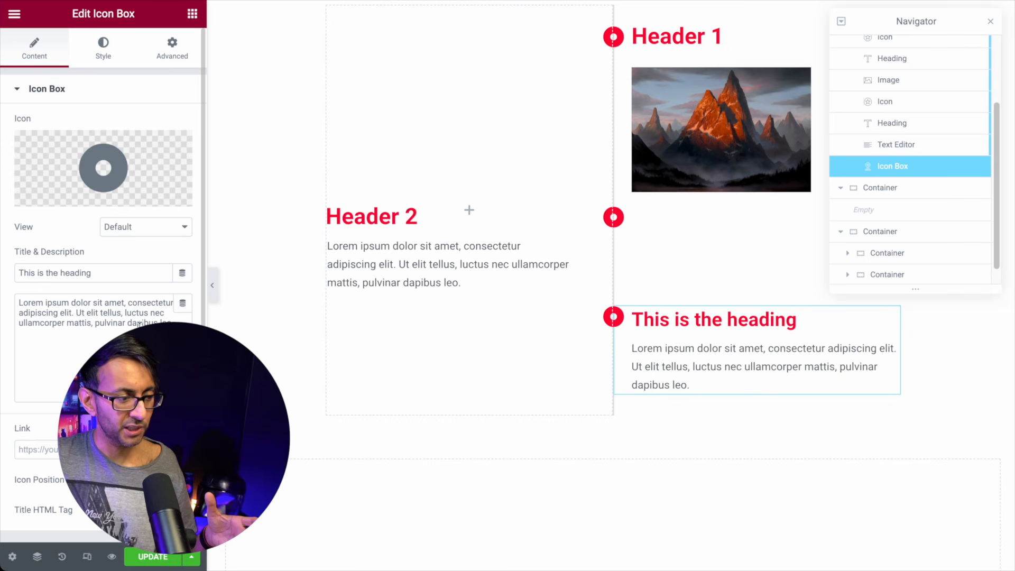
{"action": "mouse_move", "coordinate": [129, 165]}
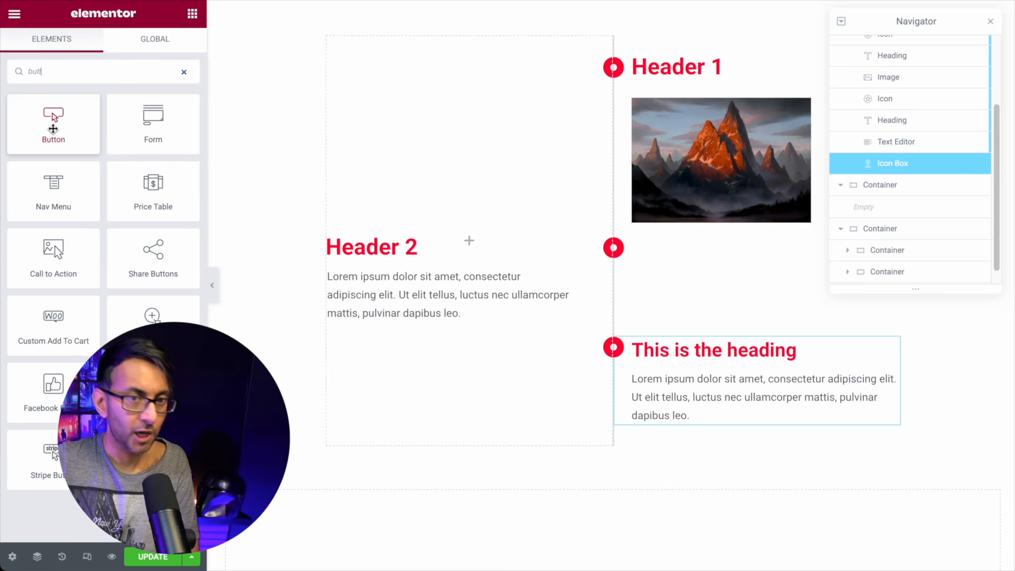
Step: Add a 'Click here' Button widget to the right container under the third entry
{"action": "left_click_drag", "start_coordinate": [53, 125], "coordinate": [717, 427]}
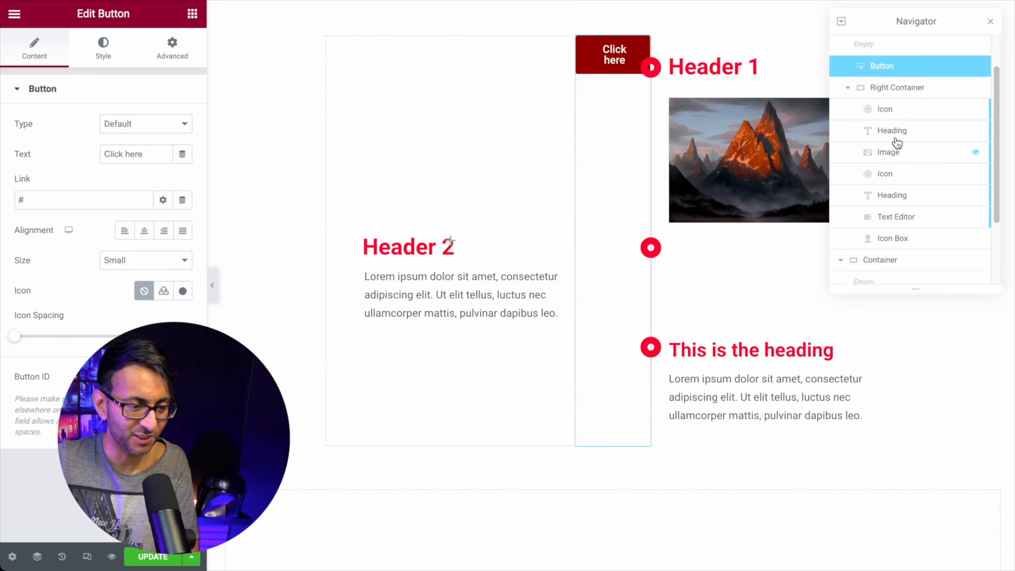
{"action": "left_click_drag", "start_coordinate": [907, 113], "coordinate": [947, 128]}
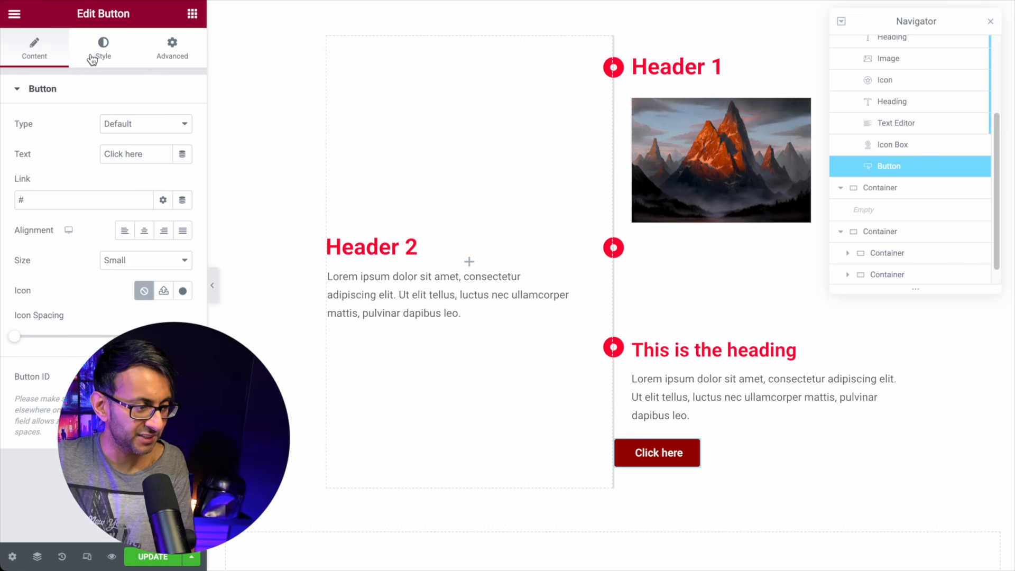
{"action": "left_click", "coordinate": [129, 56]}
Step: Duplicate the icon box and move the copy below the Click here button in Navigator
{"action": "right_click", "coordinate": [892, 345]}
{"action": "left_click", "coordinate": [931, 364]}
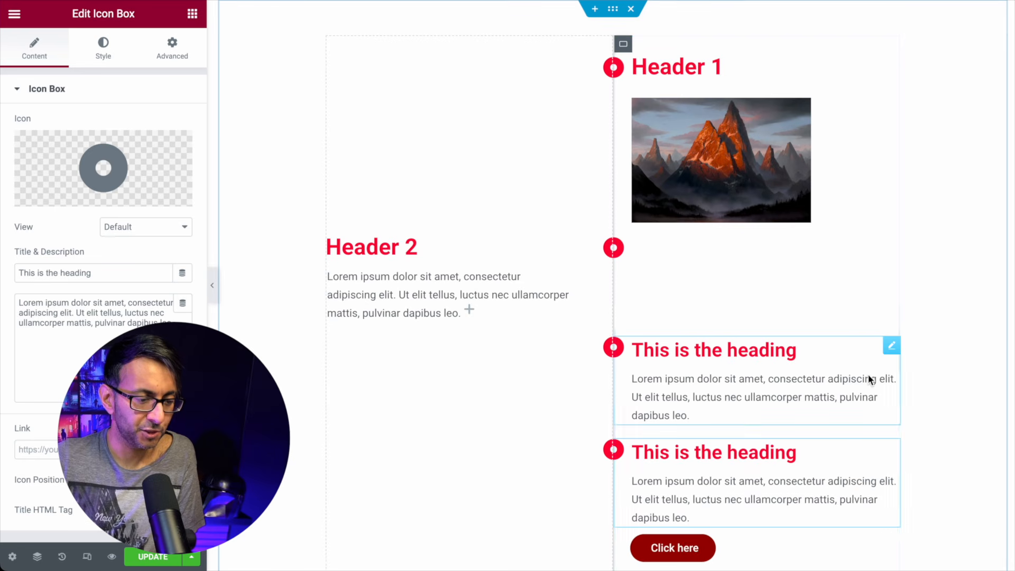
{"action": "scroll", "coordinate": [748, 423], "scroll_direction": "down", "scroll_amount": 2}
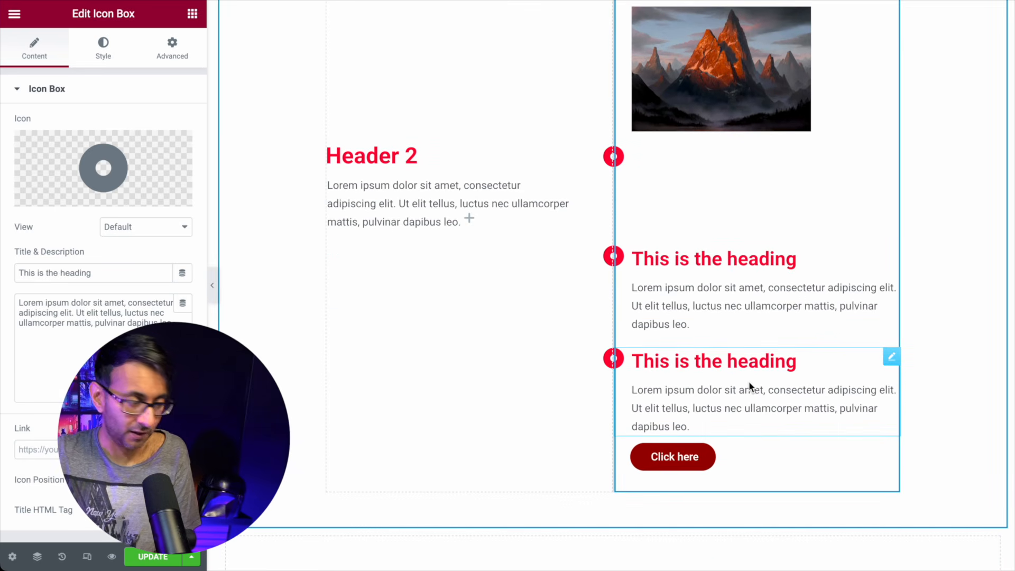
{"action": "left_click", "coordinate": [37, 556]}
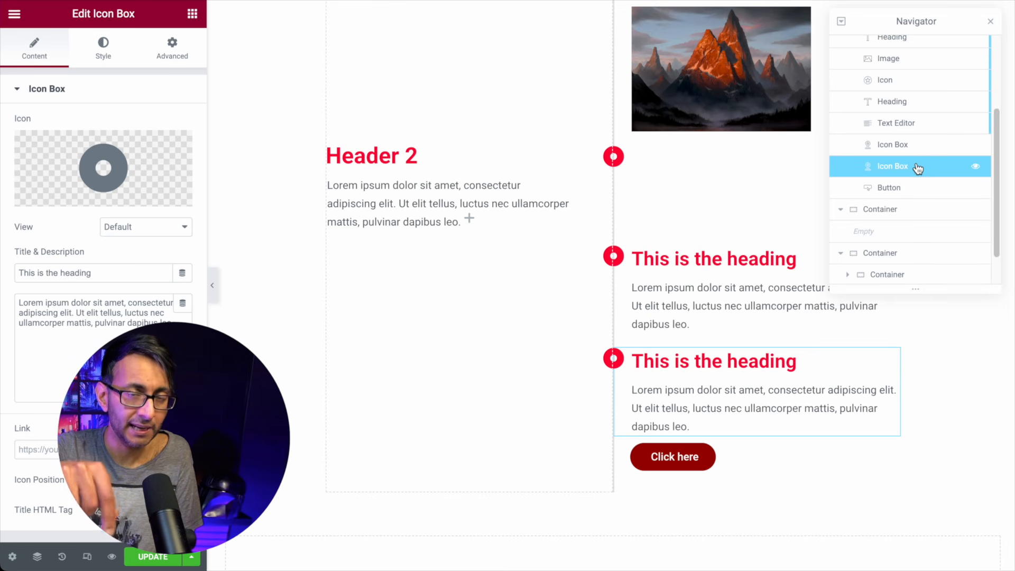
{"action": "left_click_drag", "start_coordinate": [916, 169], "coordinate": [916, 185]}
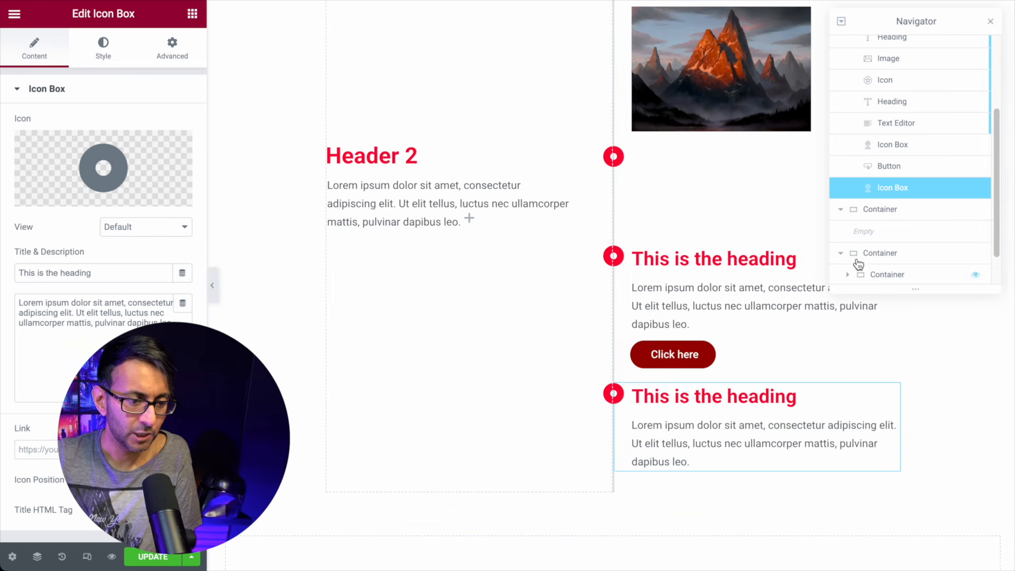
Step: Put the icon on the right and set margins top 50, right 385, left -400, previewing the result
{"action": "left_click", "coordinate": [183, 480]}
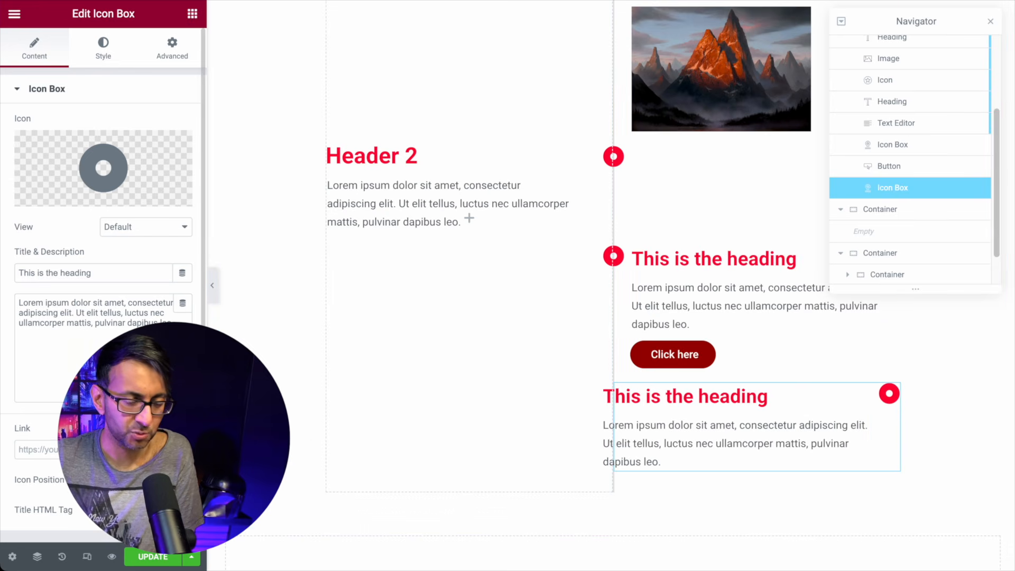
{"action": "left_click", "coordinate": [174, 57]}
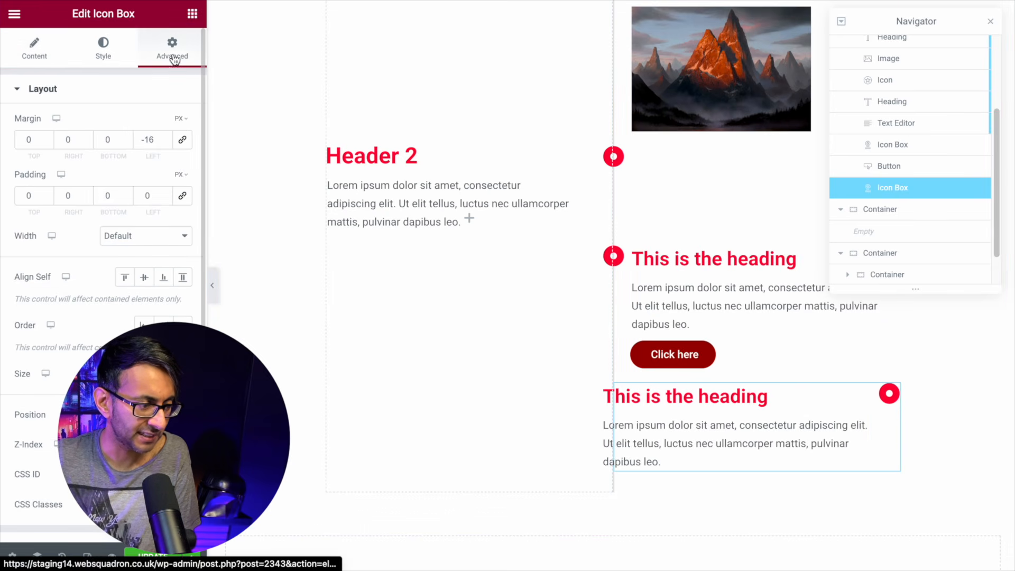
{"action": "left_click", "coordinate": [164, 143]}
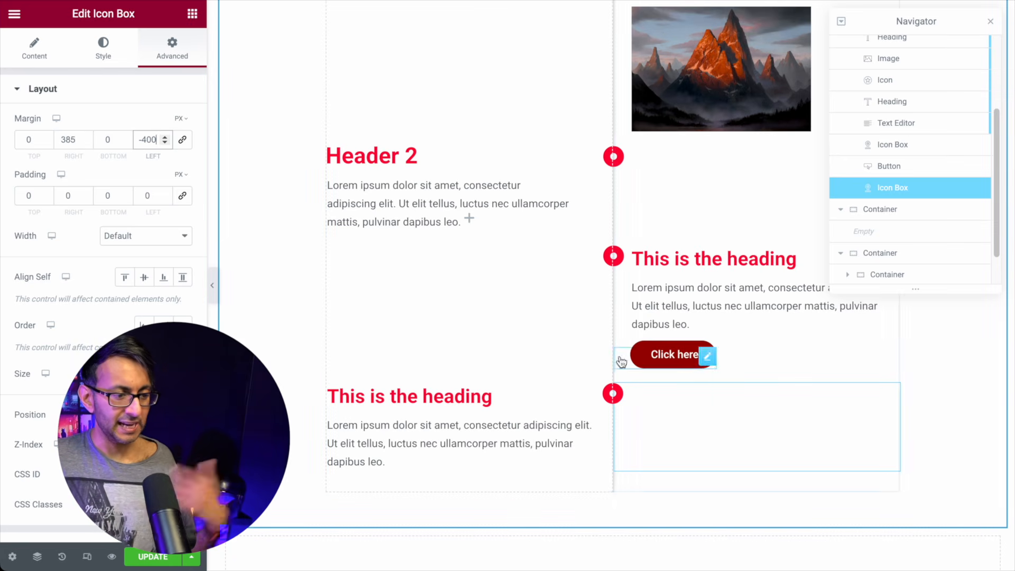
{"action": "left_click", "coordinate": [212, 293]}
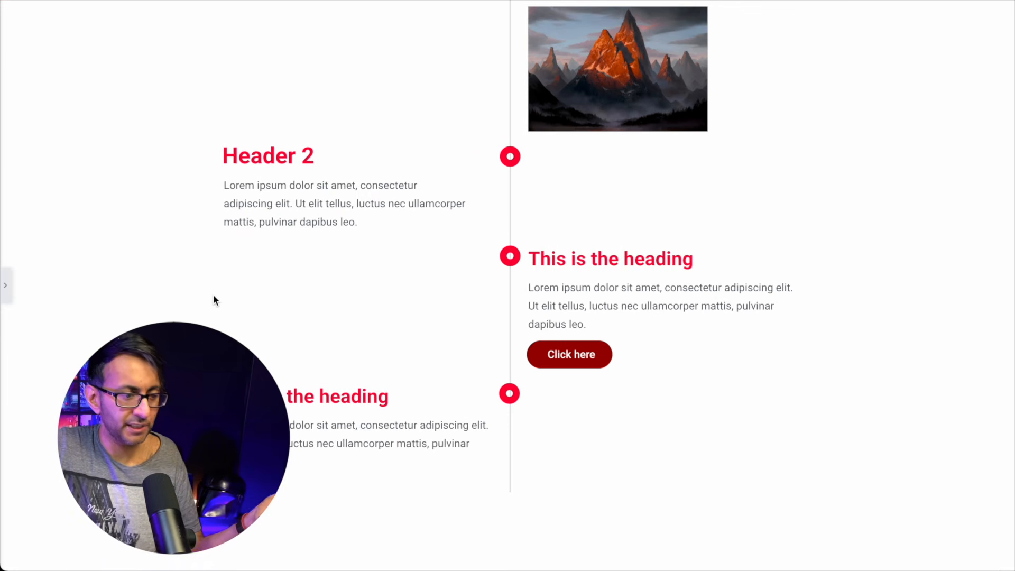
{"action": "left_click", "coordinate": [5, 288]}
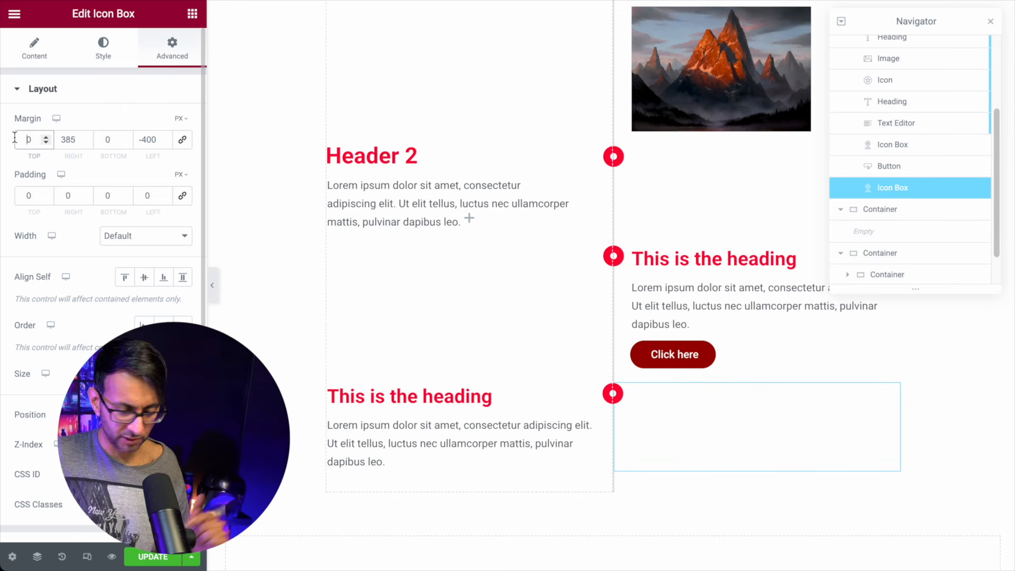
{"action": "type", "text": "5"}
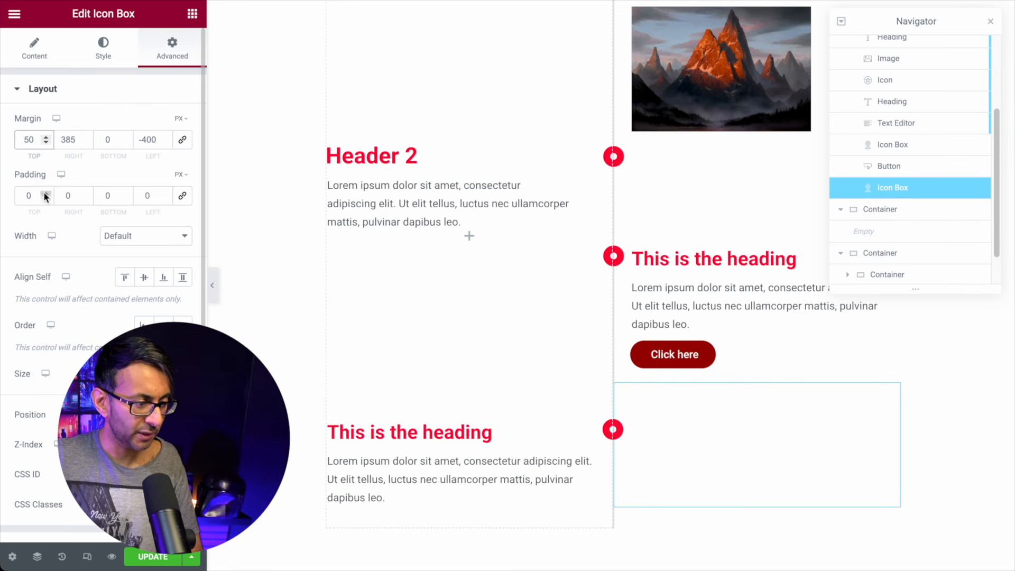
{"action": "left_click", "coordinate": [214, 275]}
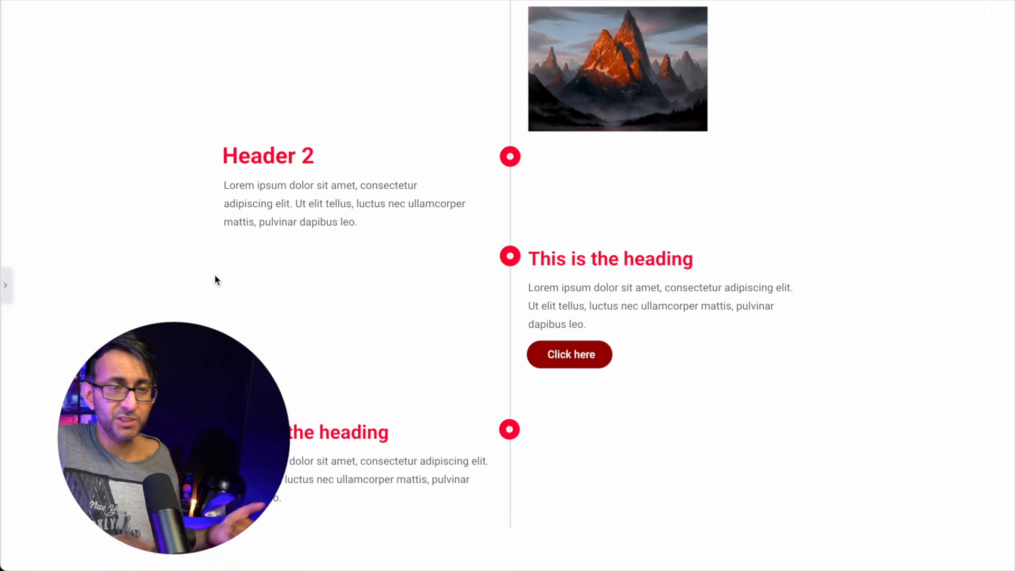
{"action": "left_click", "coordinate": [4, 288]}
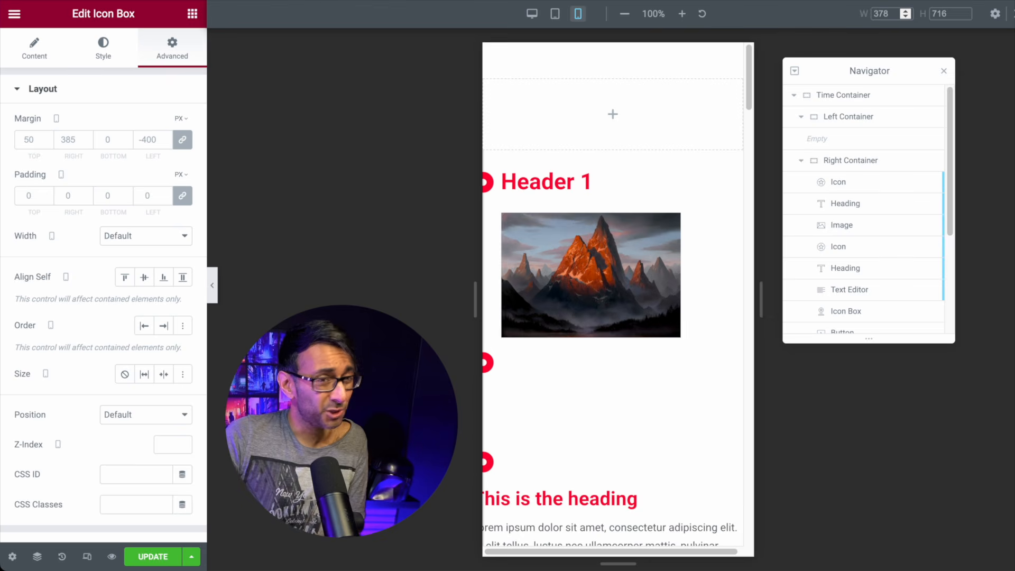
Step: Hide the empty Left Container on mobile only, keeping it visible on desktop and tablet
{"action": "left_click", "coordinate": [861, 102]}
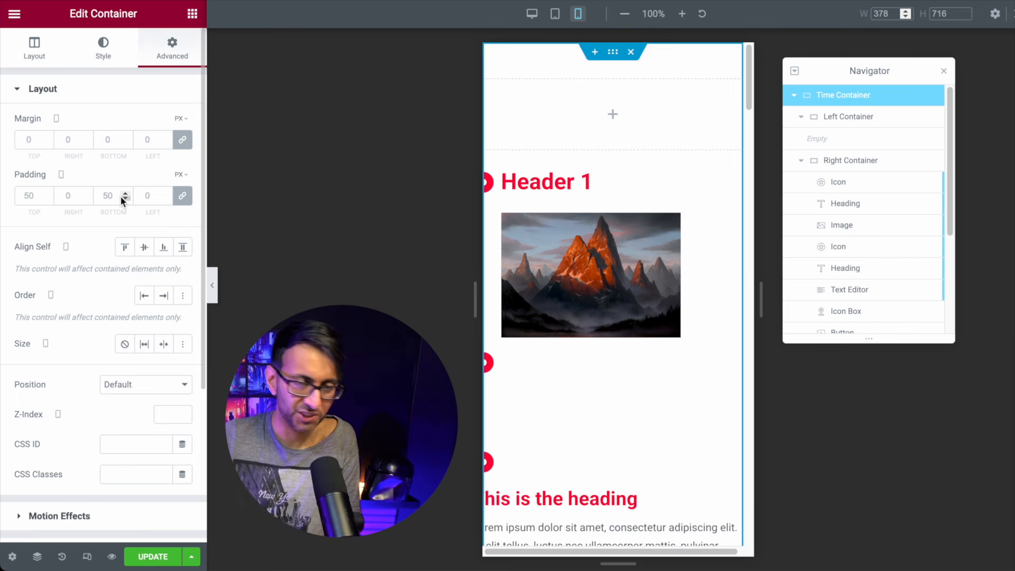
{"action": "left_click", "coordinate": [835, 118]}
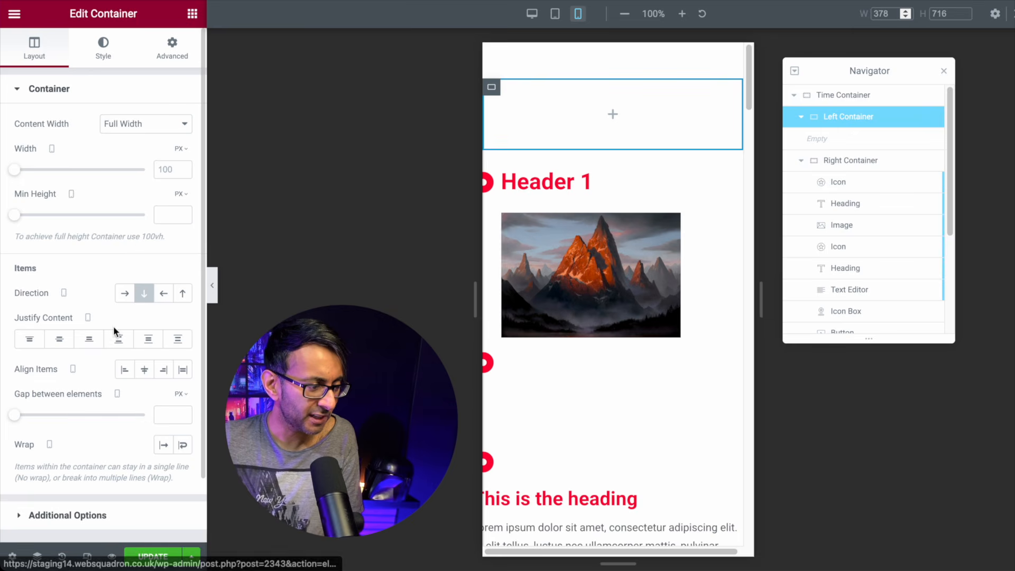
{"action": "left_click", "coordinate": [171, 55]}
{"action": "scroll", "coordinate": [97, 370], "scroll_direction": "down", "scroll_amount": 4}
{"action": "left_click", "coordinate": [96, 370]}
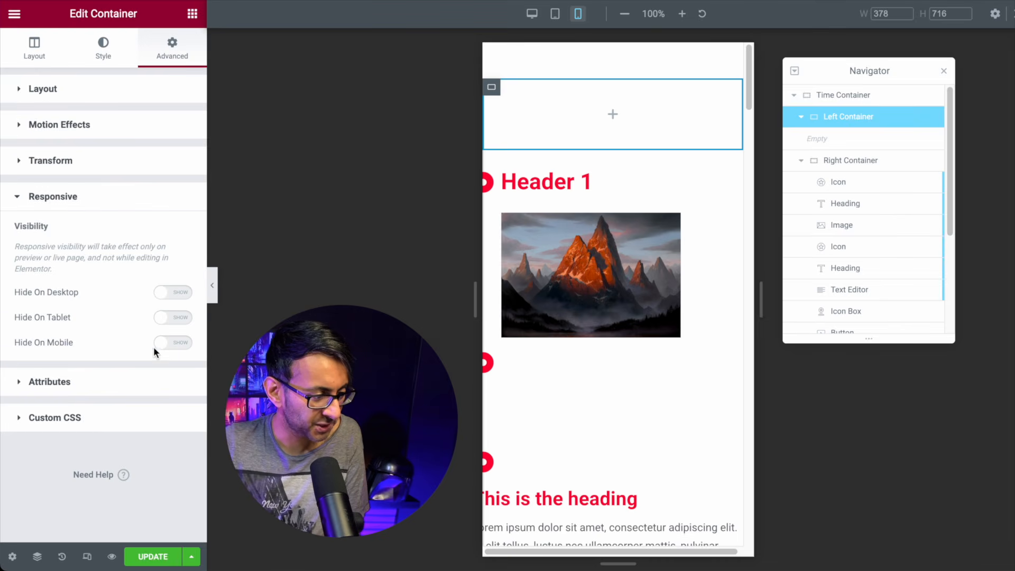
{"action": "left_click", "coordinate": [177, 299]}
{"action": "left_click", "coordinate": [178, 298]}
{"action": "left_click", "coordinate": [168, 321]}
{"action": "left_click", "coordinate": [182, 343]}
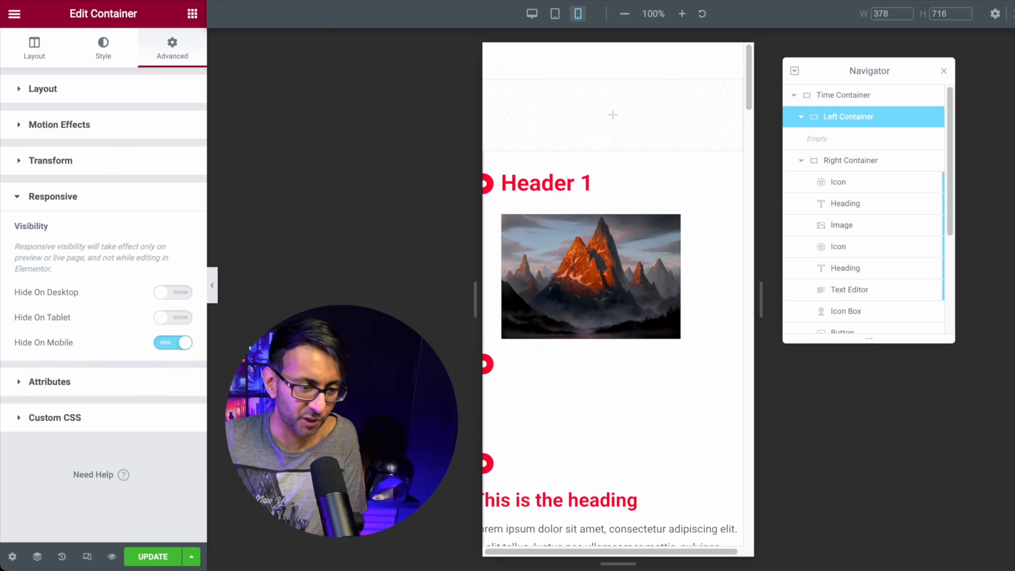
Step: Give Right Container mobile padding 20/20/20/0 and a 30px left margin
{"action": "left_click", "coordinate": [884, 168]}
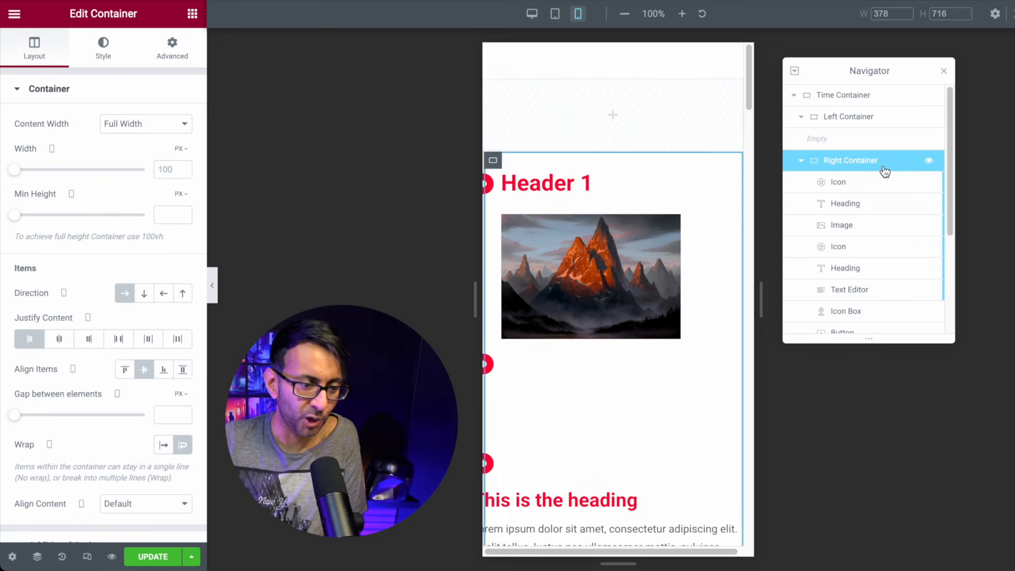
{"action": "left_click", "coordinate": [173, 59]}
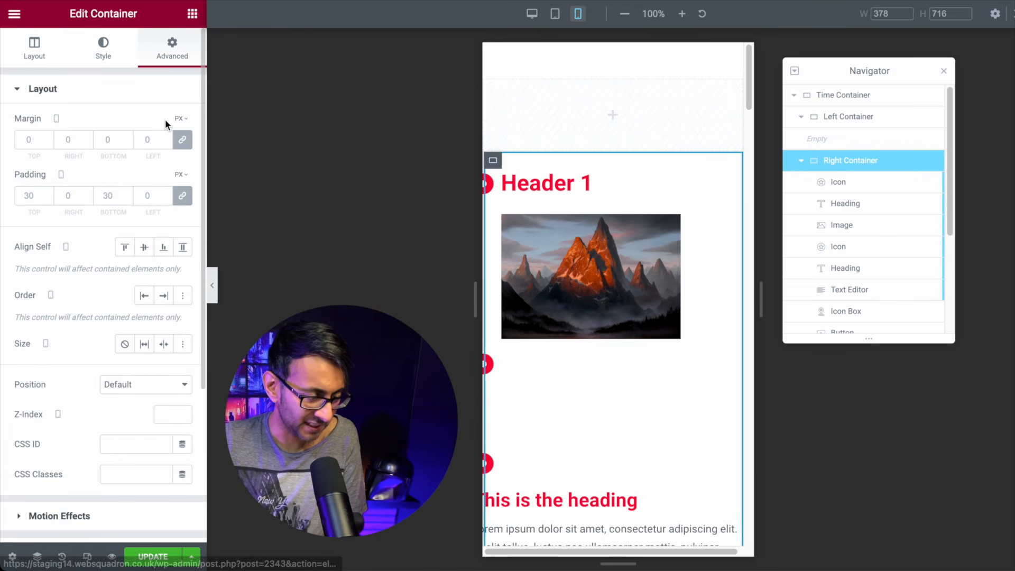
{"action": "left_click", "coordinate": [33, 53]}
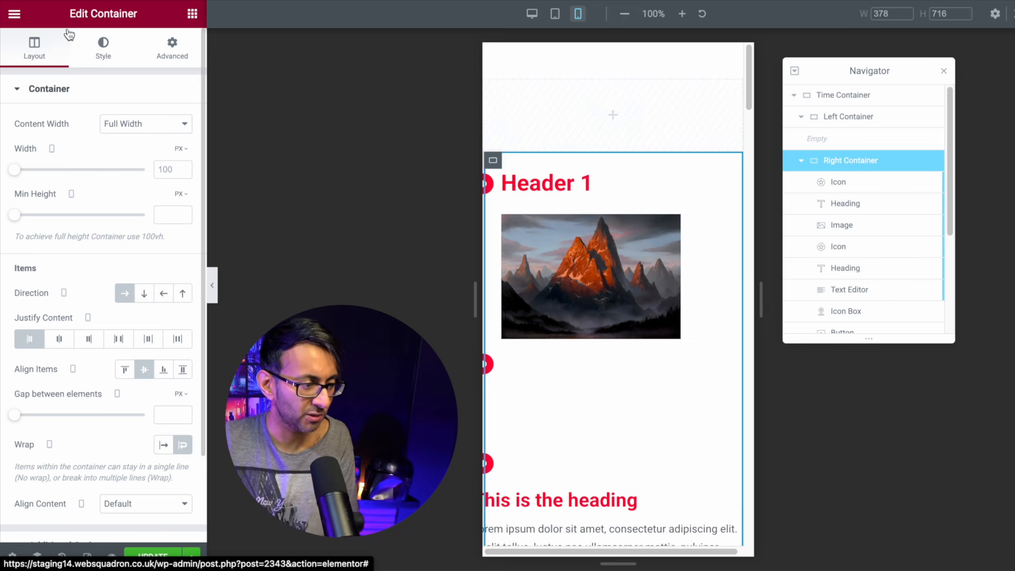
{"action": "left_click", "coordinate": [183, 57]}
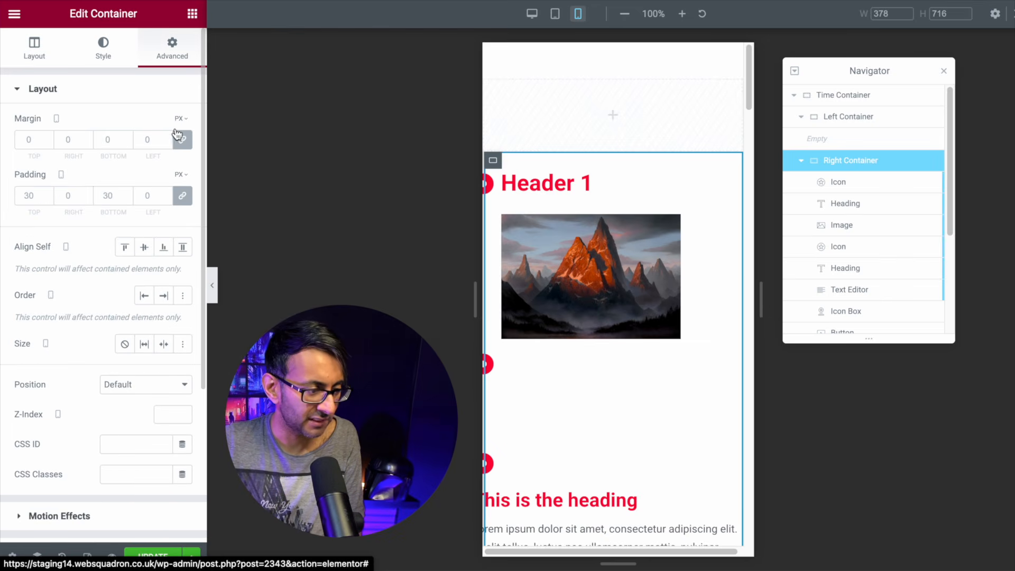
{"action": "left_click", "coordinate": [183, 196]}
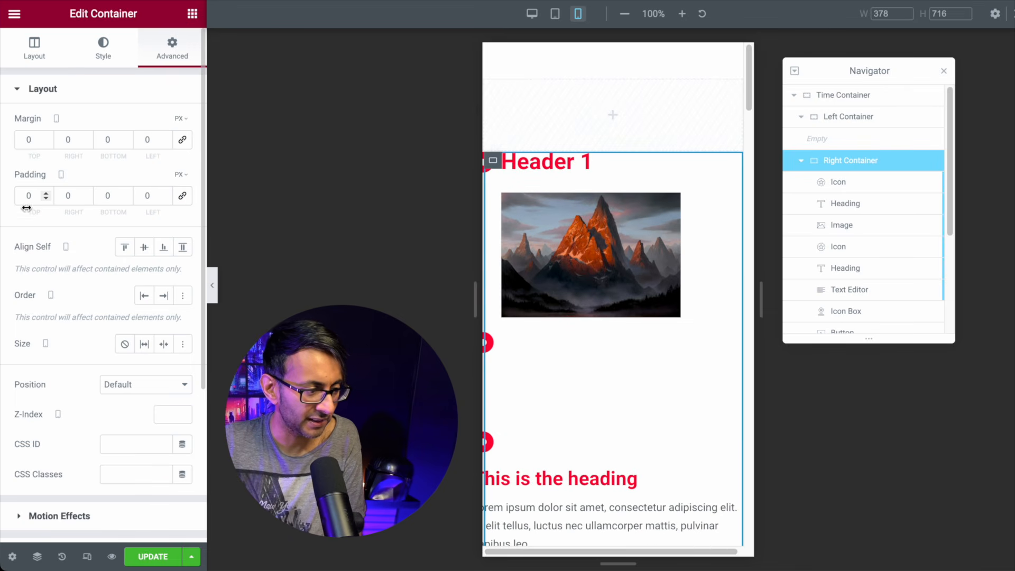
{"action": "type", "text": "20"}
{"action": "key", "text": "Tab"}
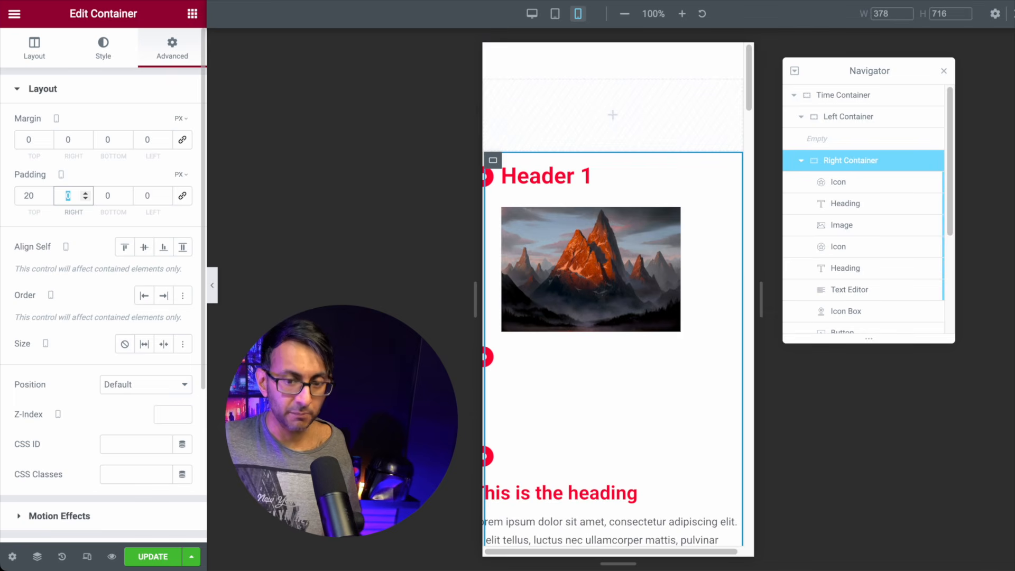
{"action": "type", "text": "20"}
{"action": "key", "text": "Tab"}
{"action": "type", "text": "20"}
{"action": "key", "text": "Tab"}
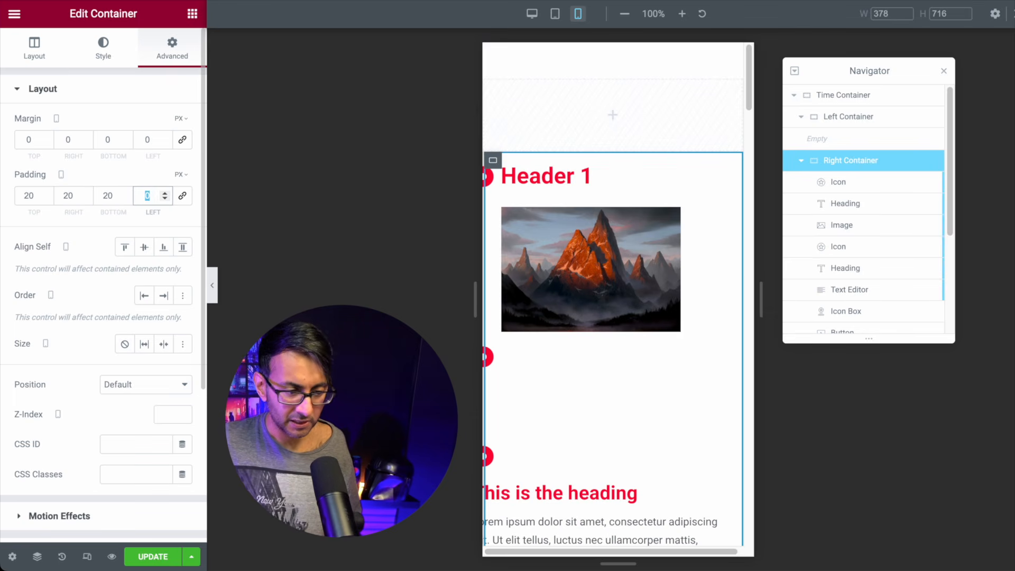
{"action": "type", "text": "30"}
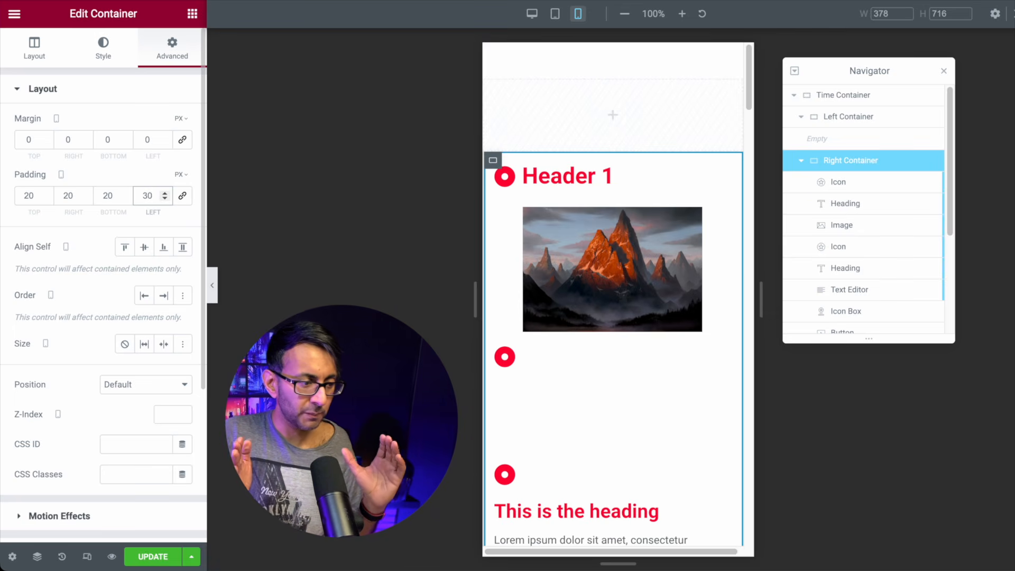
{"action": "key", "text": "BackSpace"}
{"action": "key", "text": "BackSpace"}
{"action": "type", "text": "0"}
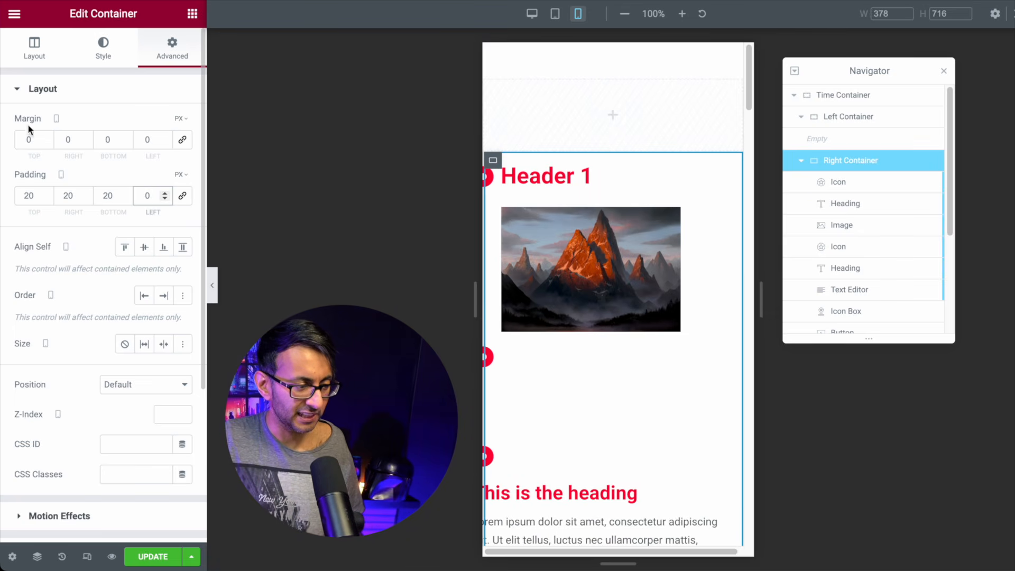
{"action": "double_click", "coordinate": [146, 141]}
{"action": "type", "text": "30"}
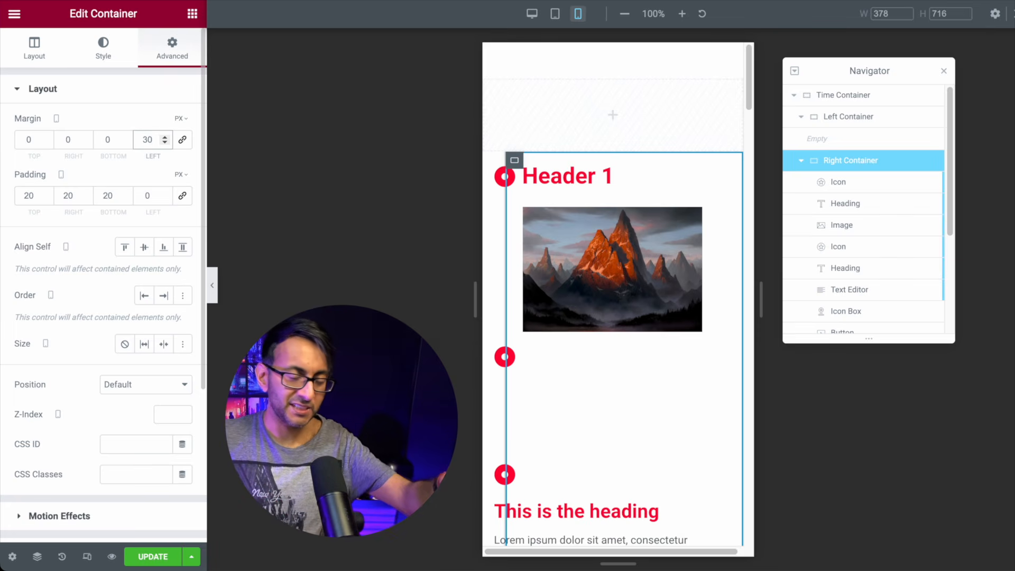
{"action": "left_click", "coordinate": [212, 288]}
{"action": "scroll", "coordinate": [537, 397], "scroll_direction": "down", "scroll_amount": 5}
{"action": "scroll", "coordinate": [537, 399], "scroll_direction": "down", "scroll_amount": 2}
{"action": "scroll", "coordinate": [537, 399], "scroll_direction": "up", "scroll_amount": 4}
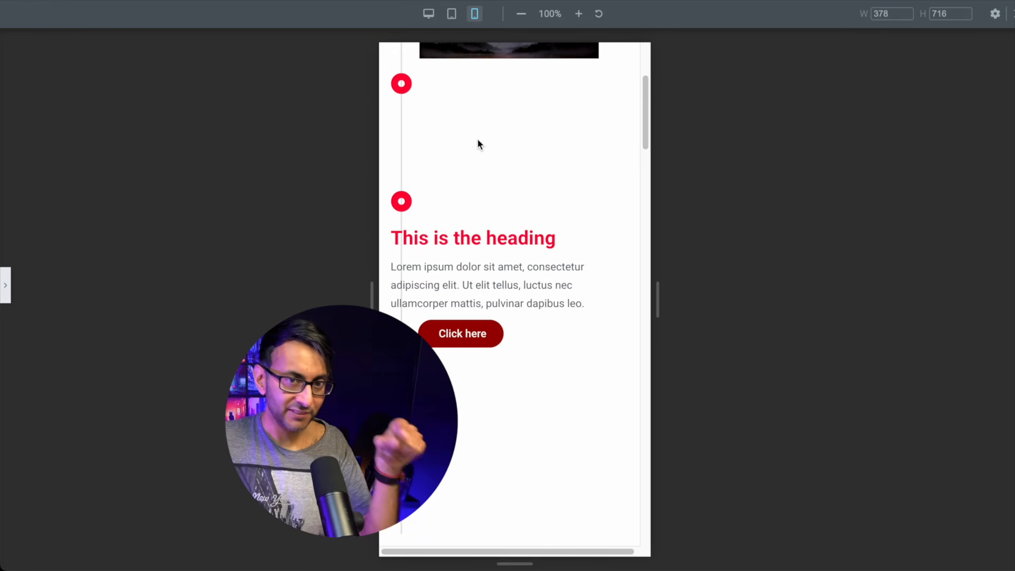
{"action": "key", "text": "super+p"}
{"action": "scroll", "coordinate": [555, 255], "scroll_direction": "up", "scroll_amount": 3}
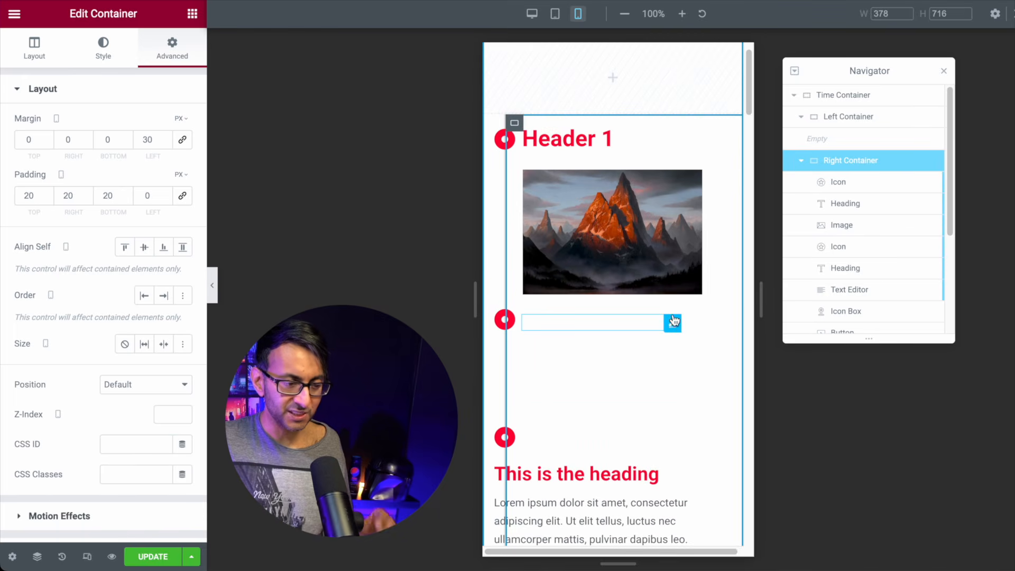
Step: Zero Header 2's mobile margins, apply the 30px marker offset, and set the heading's top margin to 20
{"action": "left_click", "coordinate": [566, 325]}
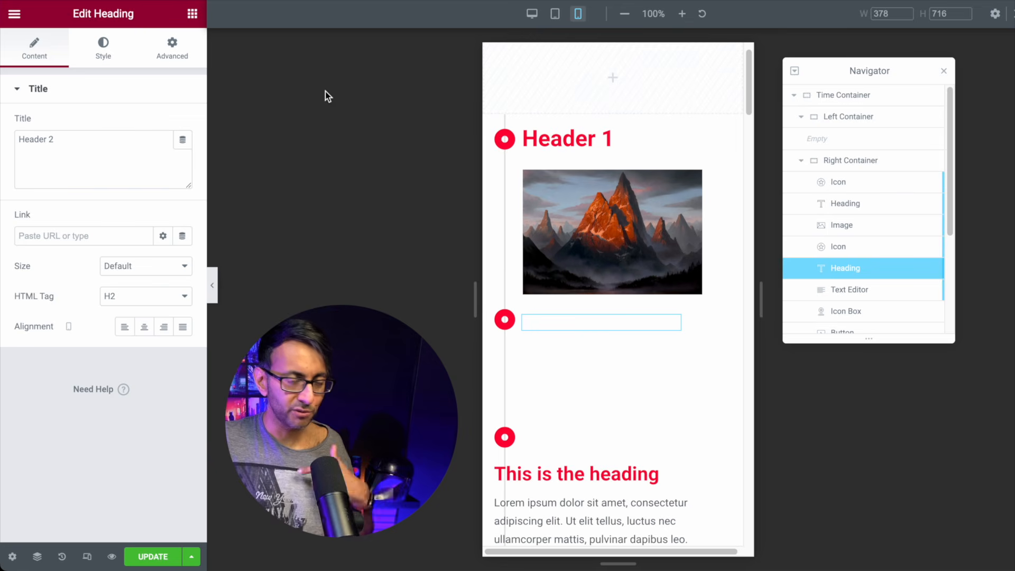
{"action": "left_click", "coordinate": [173, 59]}
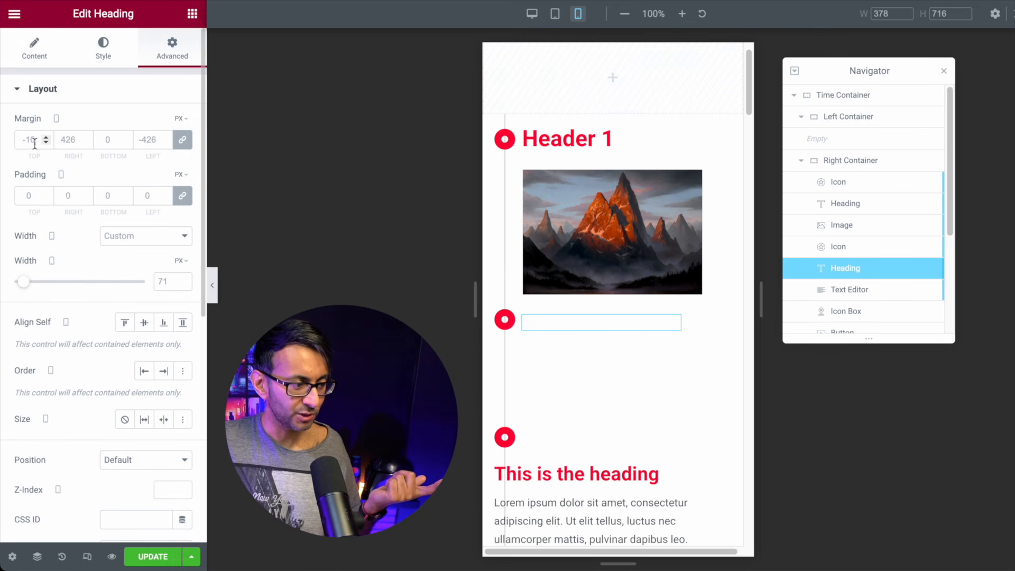
{"action": "left_click", "coordinate": [184, 141]}
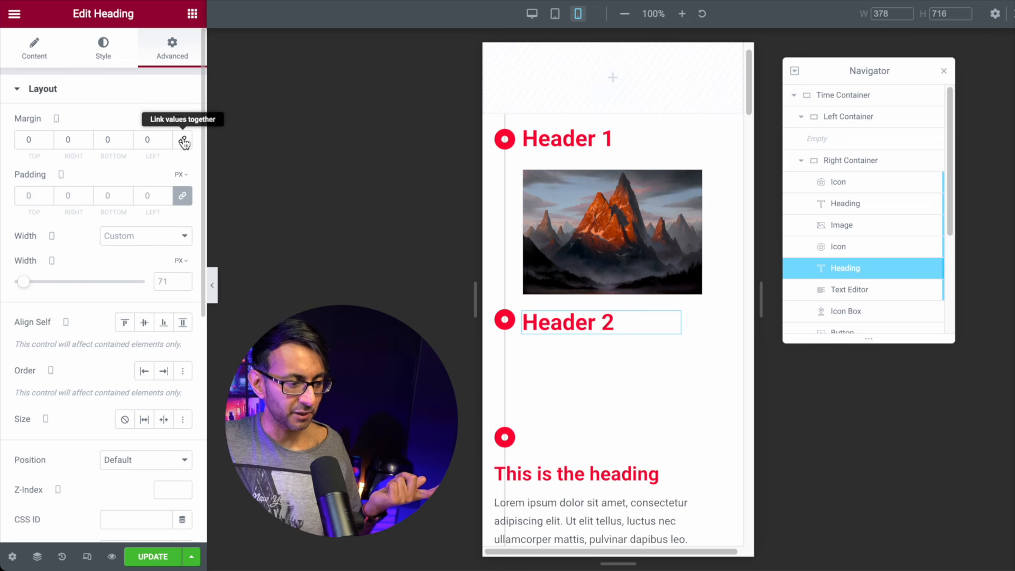
{"action": "left_click", "coordinate": [46, 143]}
{"action": "left_click", "coordinate": [48, 138]}
{"action": "left_click", "coordinate": [47, 138]}
{"action": "left_click", "coordinate": [47, 138]}
{"action": "left_click", "coordinate": [47, 138]}
{"action": "left_click", "coordinate": [48, 137]}
{"action": "left_click", "coordinate": [48, 138]}
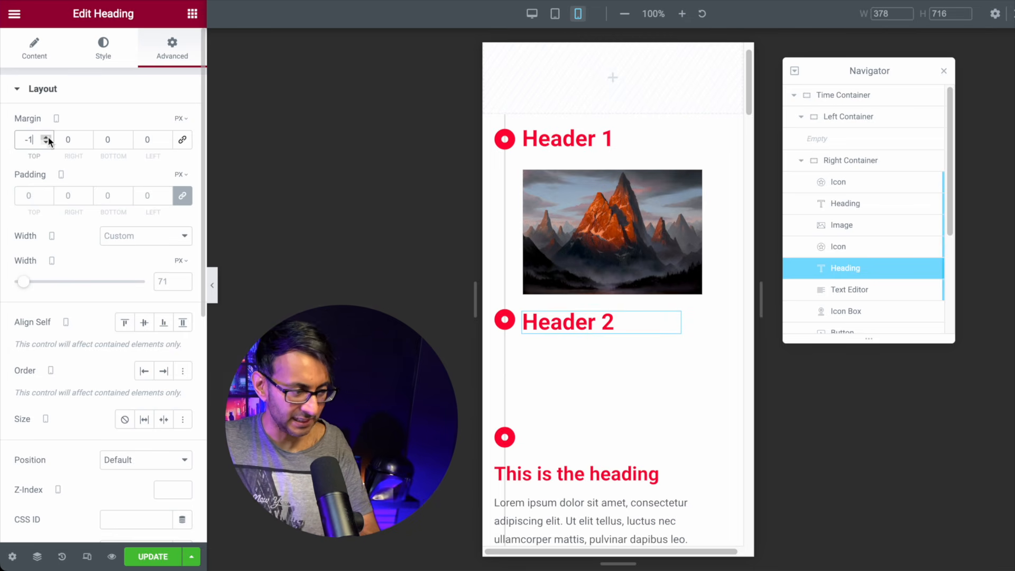
{"action": "type", "text": "0"}
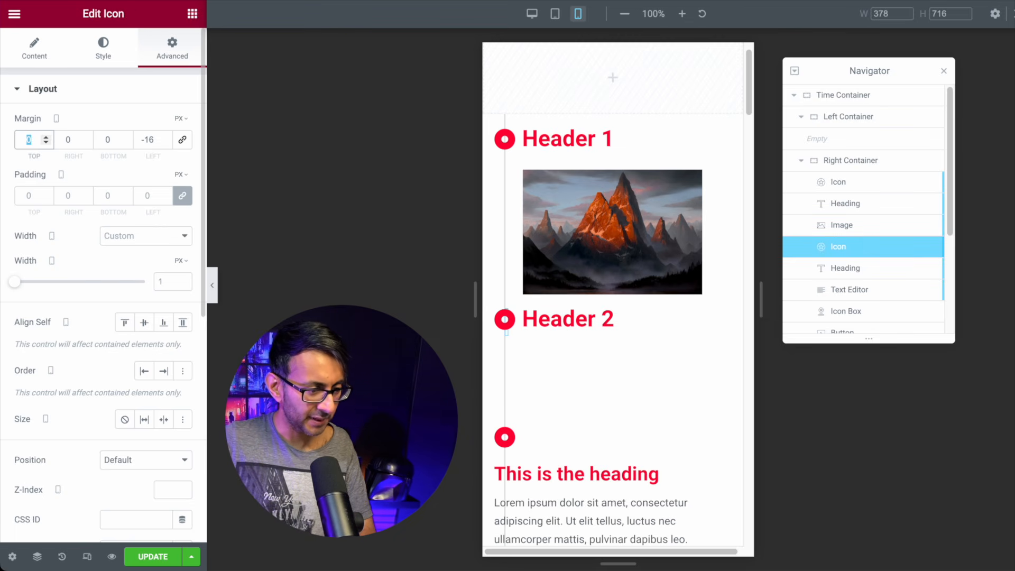
{"action": "type", "text": "30"}
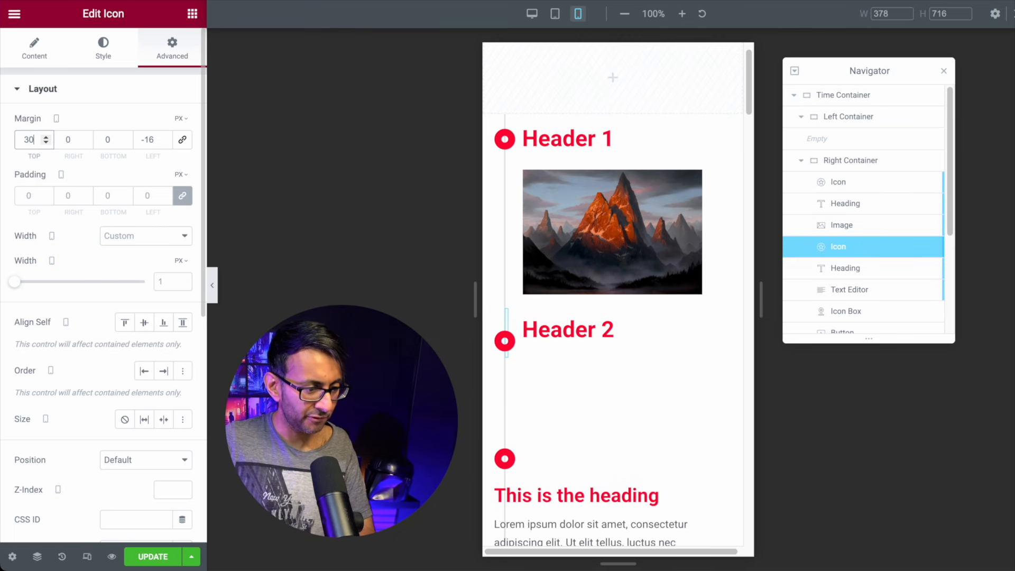
{"action": "left_click", "coordinate": [646, 328]}
{"action": "left_click_drag", "start_coordinate": [36, 141], "coordinate": [12, 141]}
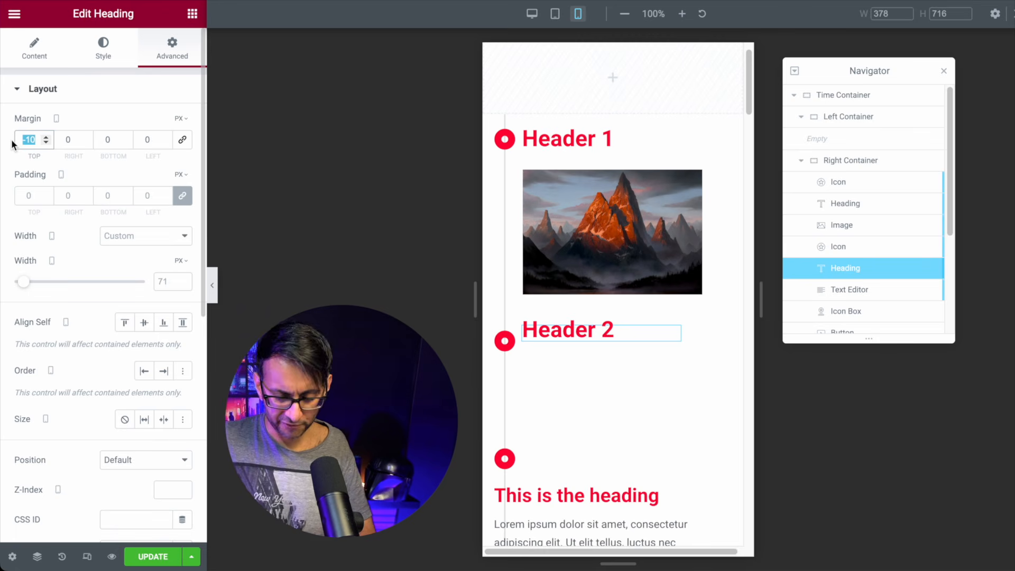
{"action": "type", "text": "20"}
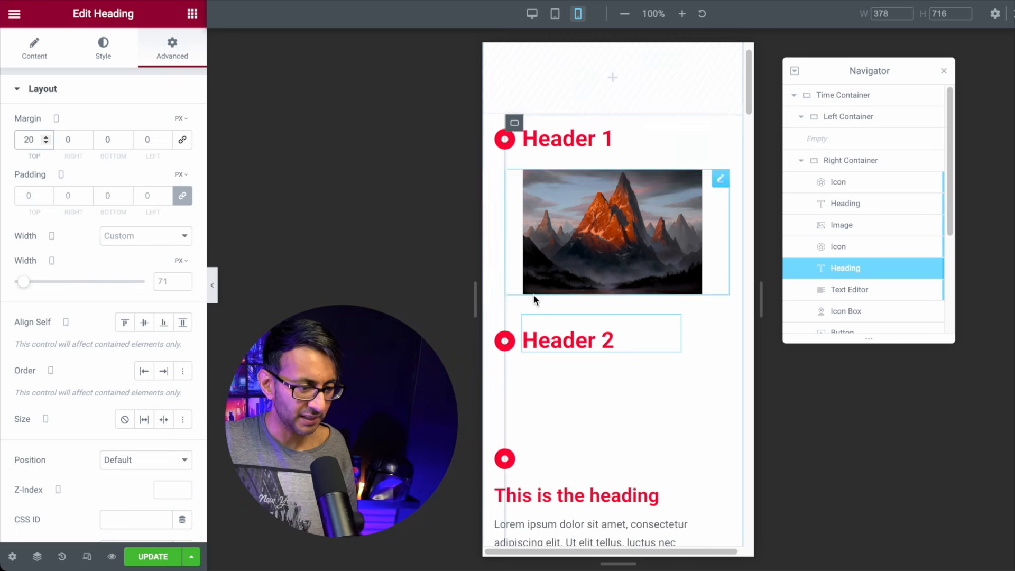
Step: Reset the paragraph's mobile margins, then set its left margin to 22 and top margin to -14
{"action": "left_click", "coordinate": [864, 295]}
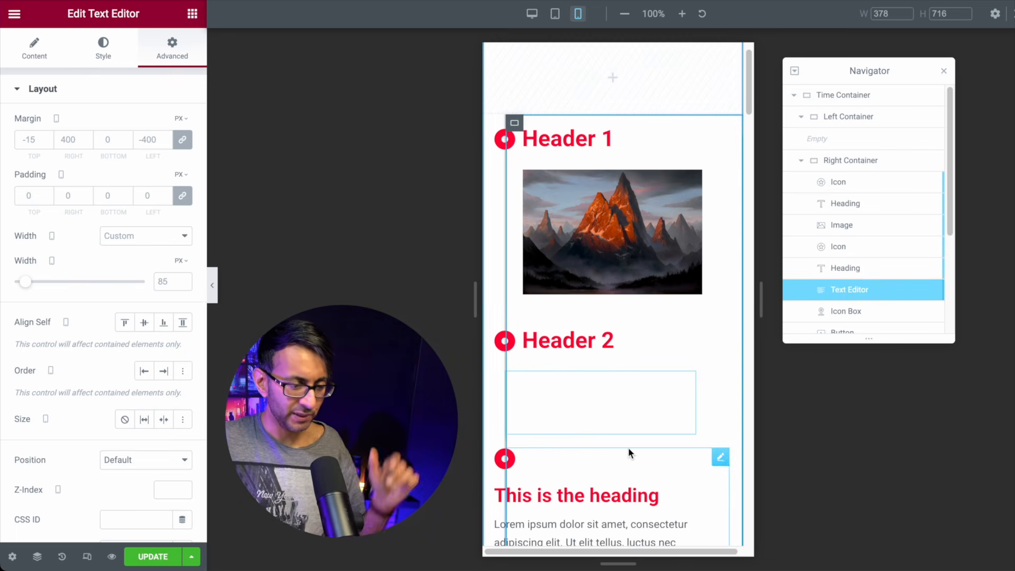
{"action": "scroll", "coordinate": [861, 310], "scroll_direction": "down", "scroll_amount": 1}
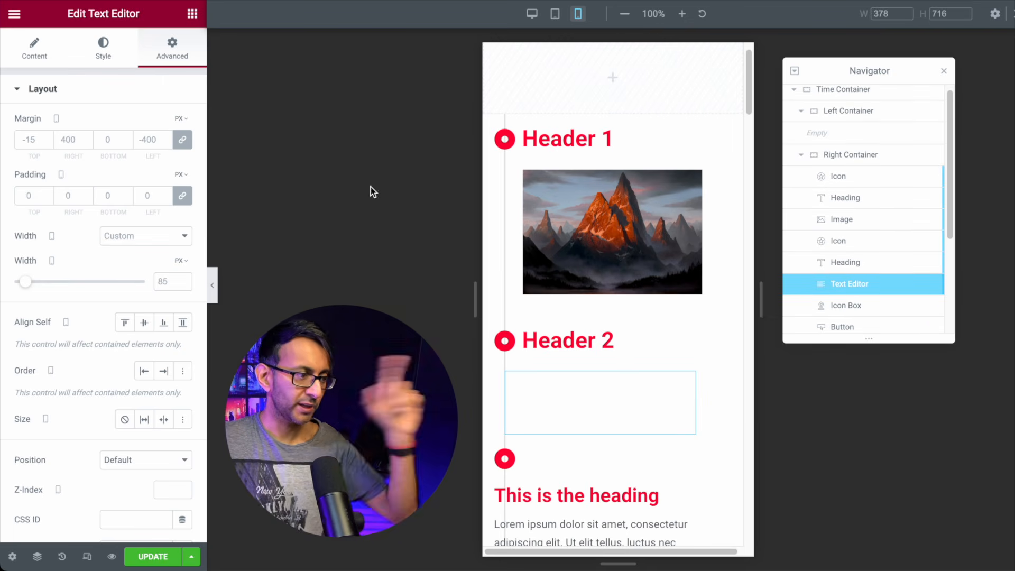
{"action": "left_click", "coordinate": [184, 141]}
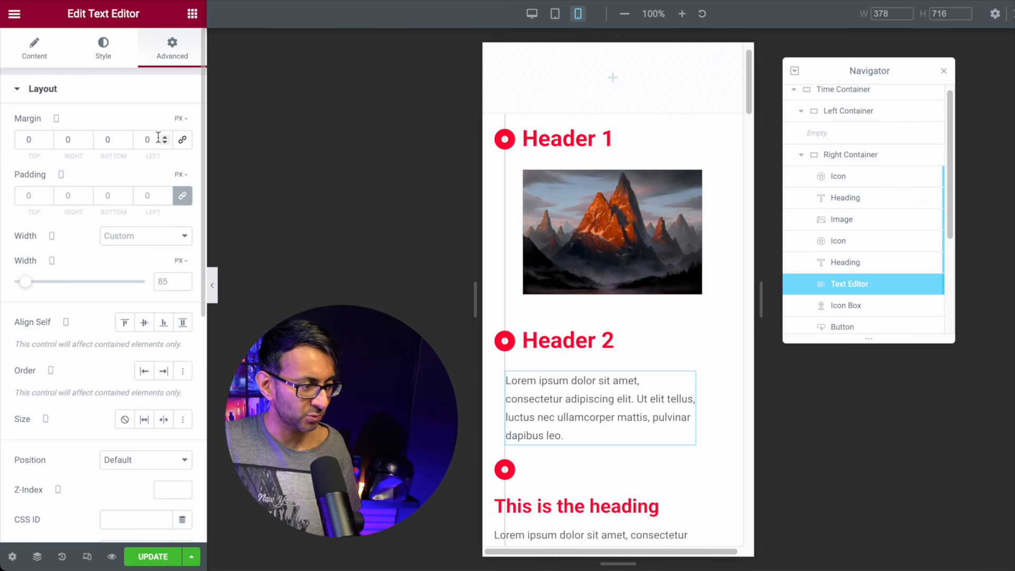
{"action": "double_click", "coordinate": [141, 139]}
{"action": "type", "text": "15"}
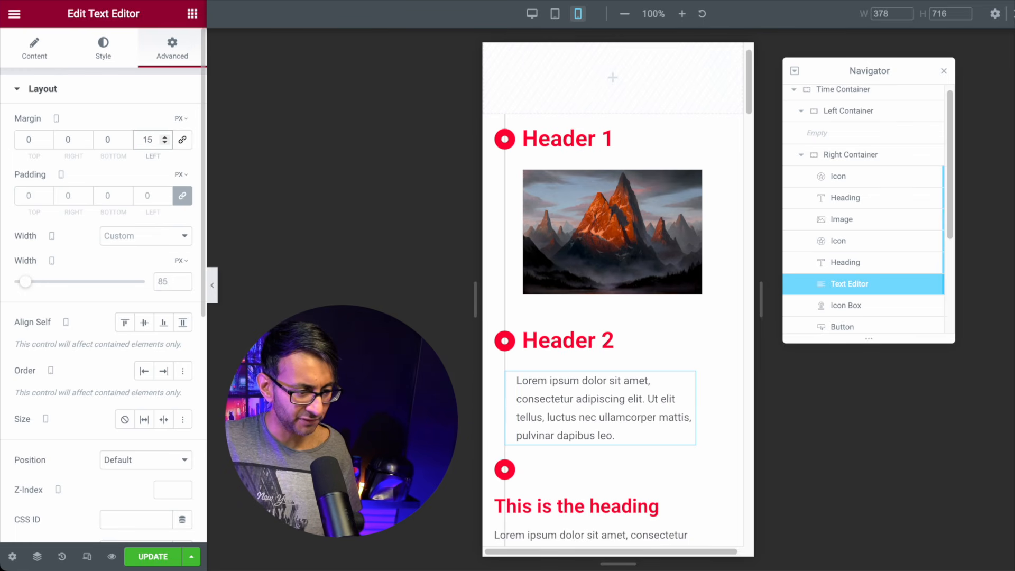
{"action": "left_click", "coordinate": [165, 138]}
{"action": "left_click", "coordinate": [165, 138]}
{"action": "left_click", "coordinate": [165, 139]}
{"action": "left_click", "coordinate": [165, 139]}
{"action": "left_click", "coordinate": [165, 138]}
{"action": "left_click", "coordinate": [165, 138]}
{"action": "left_click", "coordinate": [165, 139]}
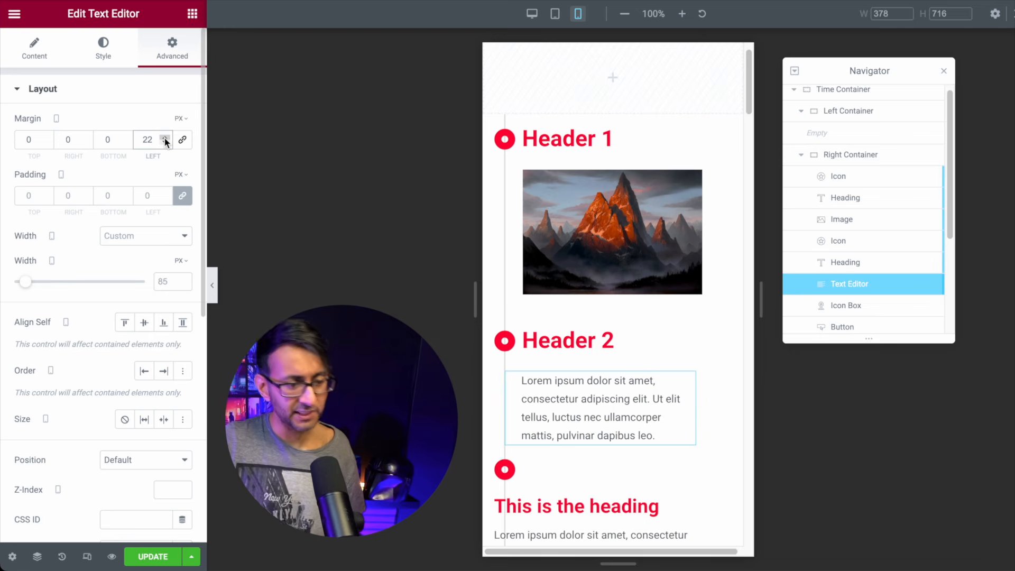
{"action": "left_click", "coordinate": [46, 142]}
{"action": "left_click", "coordinate": [46, 143]}
{"action": "left_click", "coordinate": [46, 143]}
{"action": "left_click", "coordinate": [46, 142]}
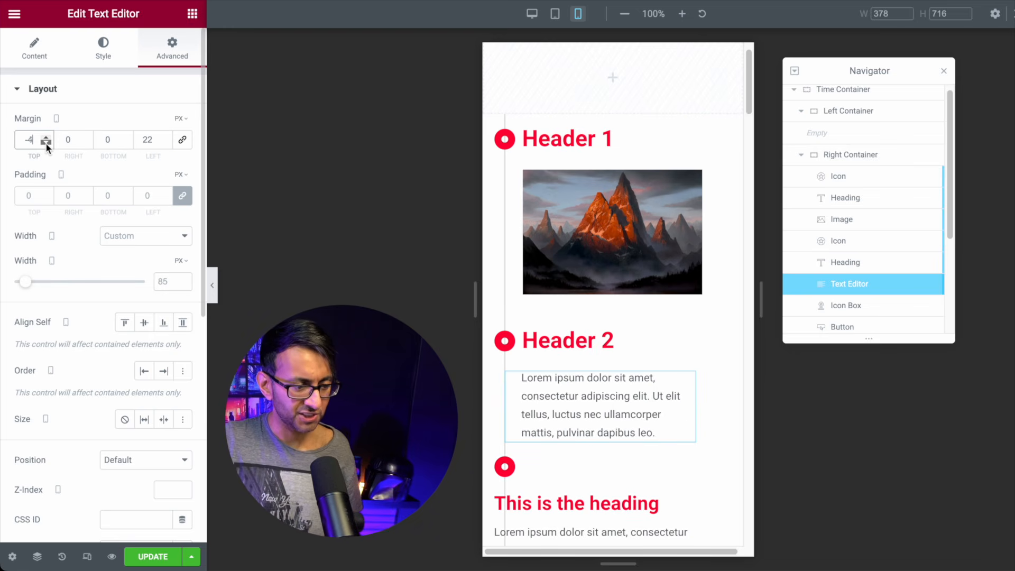
{"action": "left_click", "coordinate": [46, 143]}
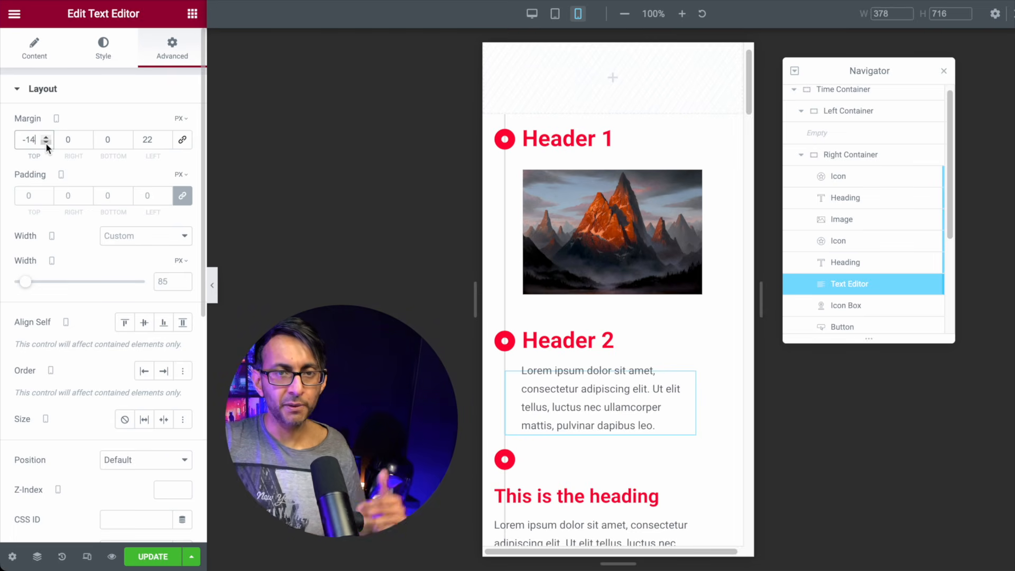
{"action": "scroll", "coordinate": [627, 386], "scroll_direction": "down", "scroll_amount": 2}
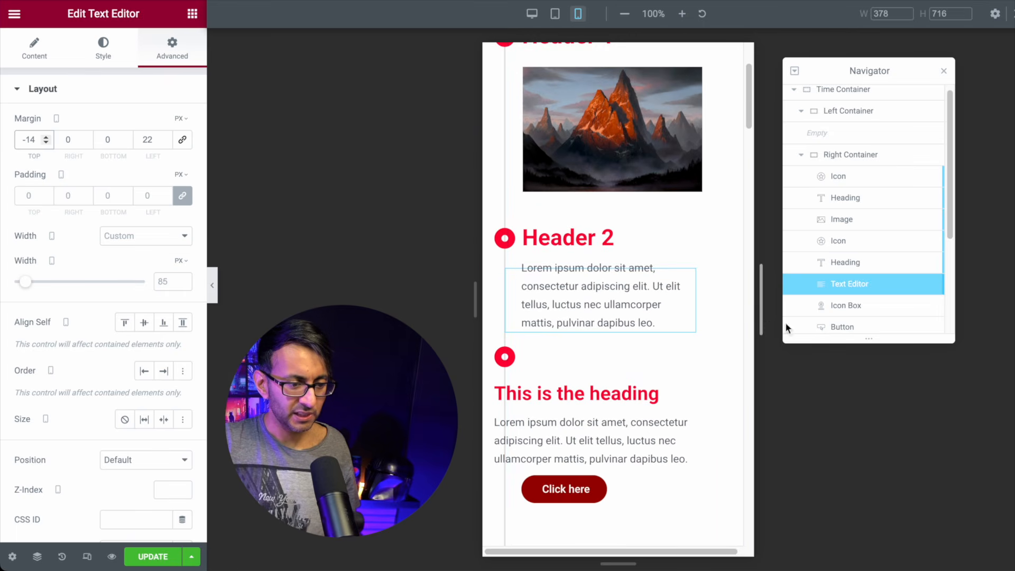
{"action": "left_click", "coordinate": [845, 307]}
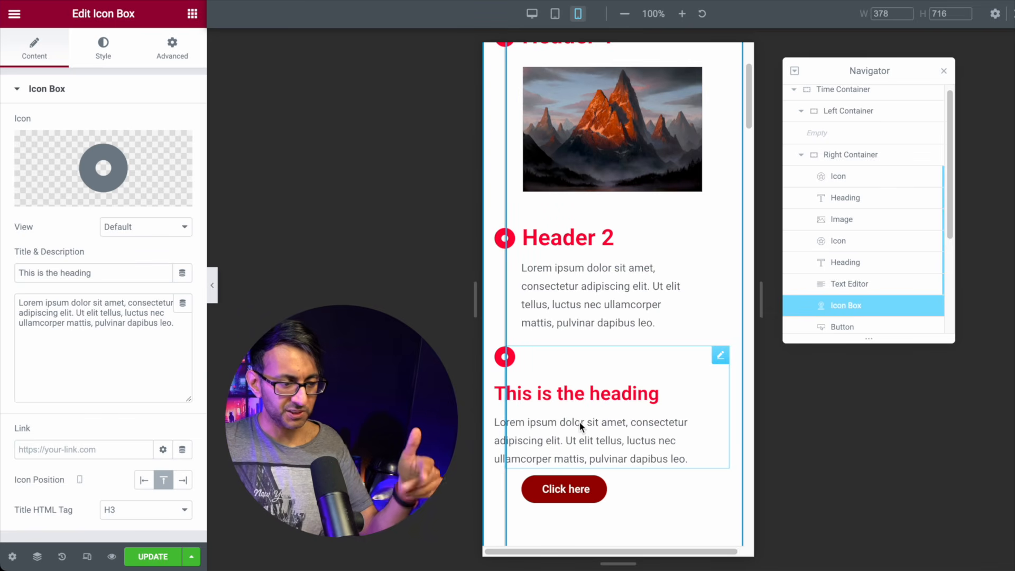
Step: Set the first icon box's Icon Position to Left and its mobile top margin to 50
{"action": "left_click", "coordinate": [144, 482]}
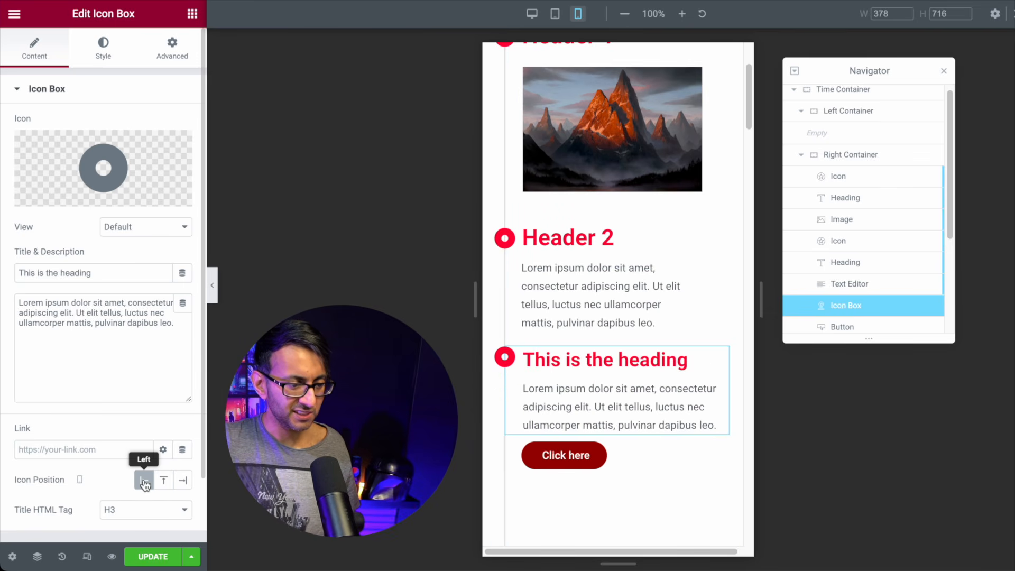
{"action": "left_click", "coordinate": [172, 48]}
{"action": "left_click", "coordinate": [32, 140]}
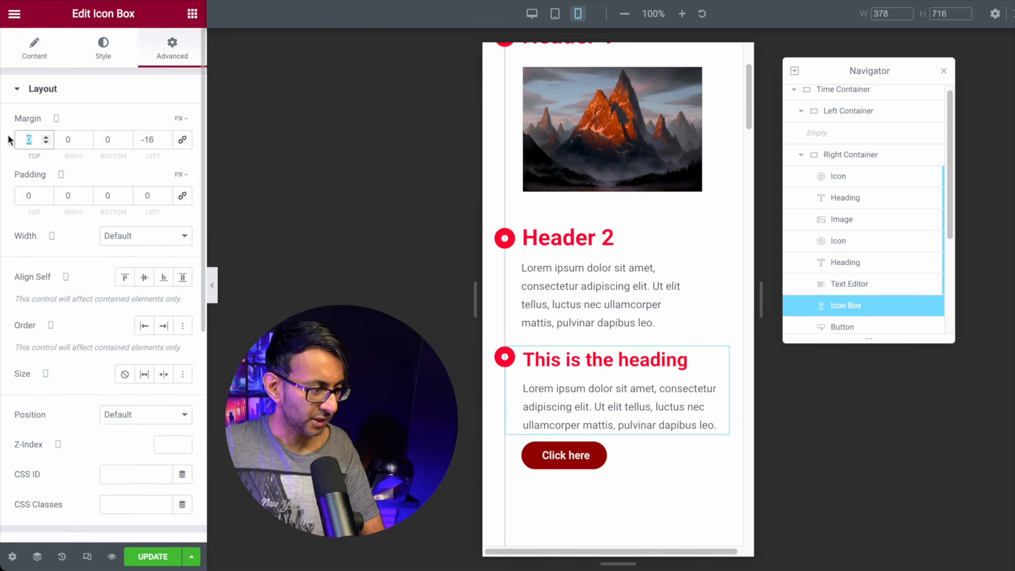
{"action": "type", "text": "50"}
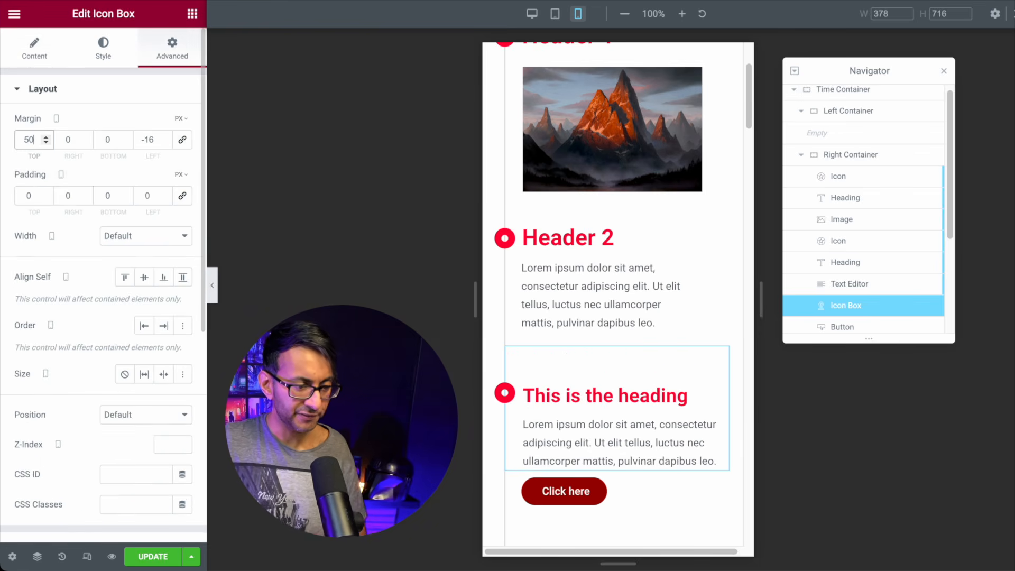
{"action": "scroll", "coordinate": [598, 307], "scroll_direction": "down", "scroll_amount": 2}
{"action": "scroll", "coordinate": [598, 306], "scroll_direction": "down", "scroll_amount": 4}
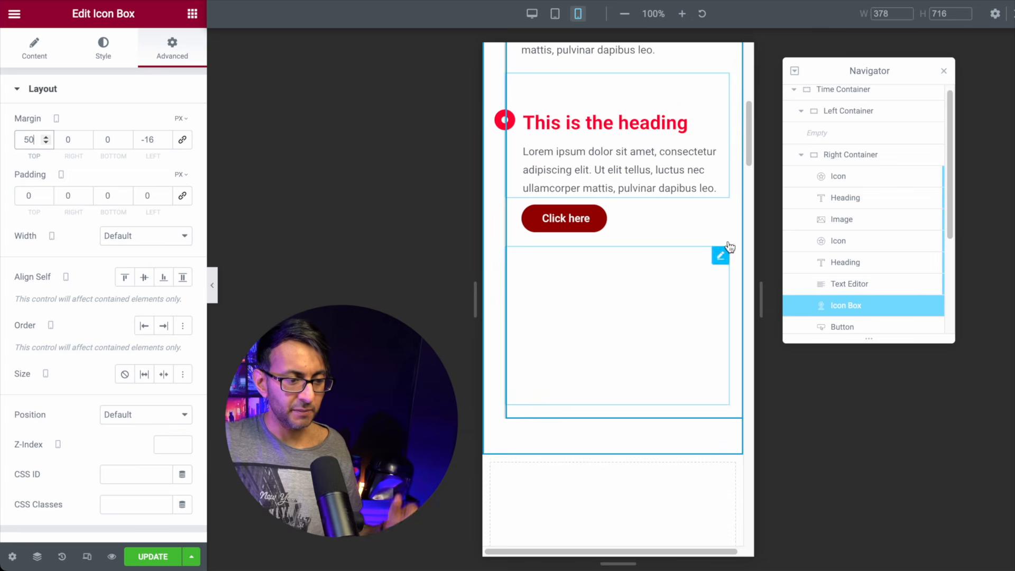
{"action": "scroll", "coordinate": [864, 315], "scroll_direction": "down", "scroll_amount": 1}
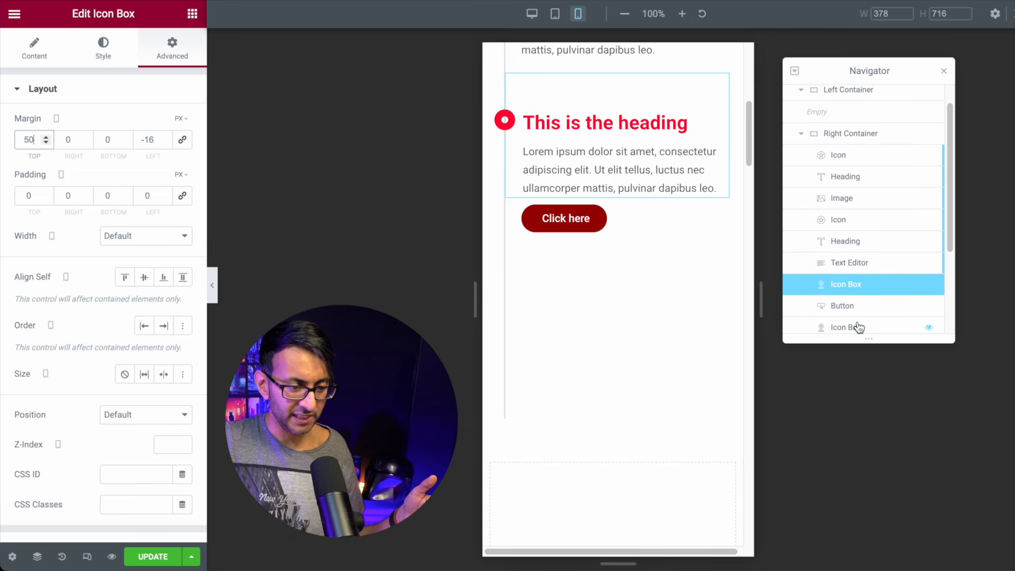
Step: Reset the last icon box's margins, put its marker on the left, and set left margin -16
{"action": "left_click", "coordinate": [857, 326]}
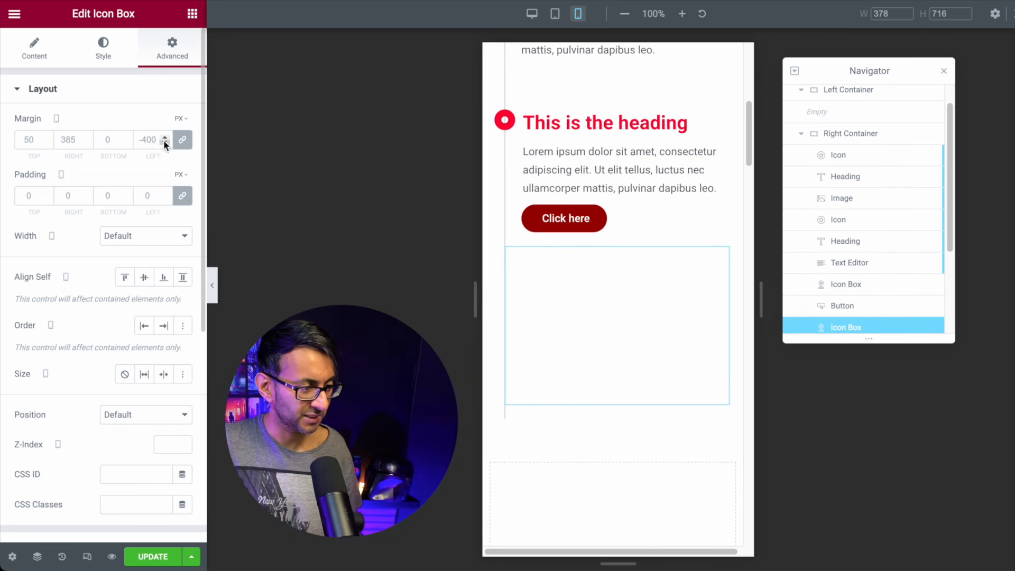
{"action": "left_click", "coordinate": [182, 140]}
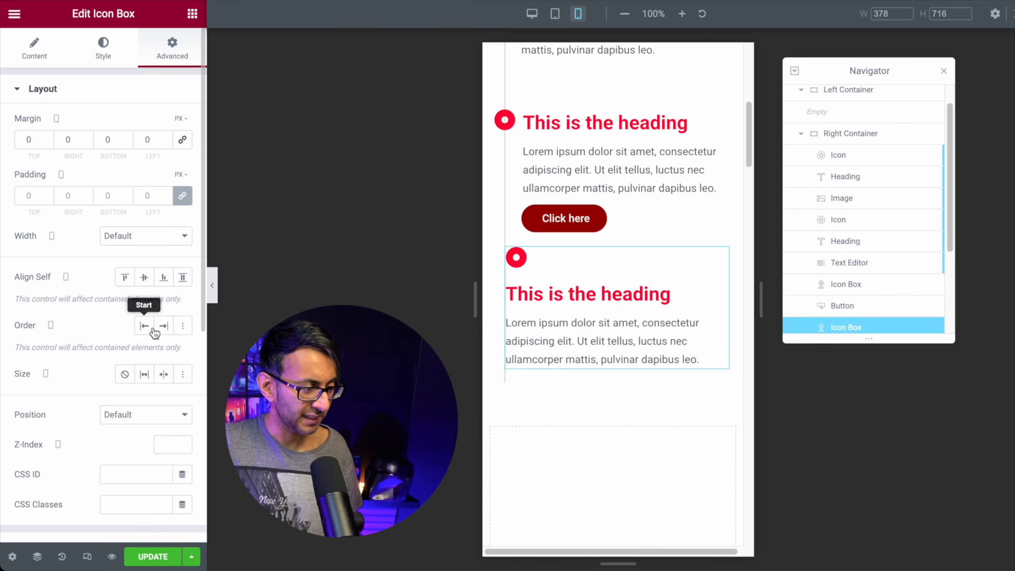
{"action": "left_click", "coordinate": [34, 49]}
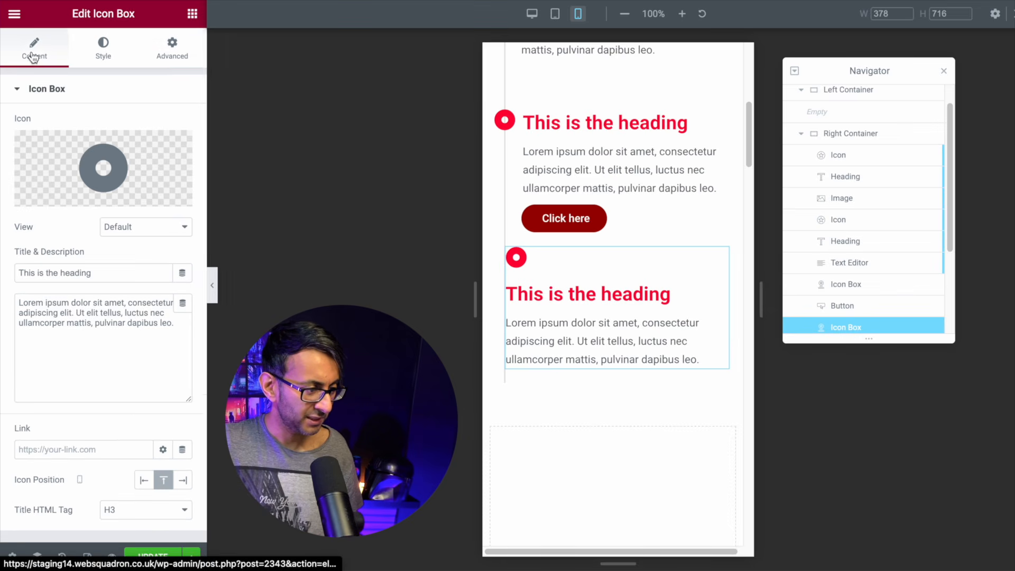
{"action": "left_click", "coordinate": [144, 480]}
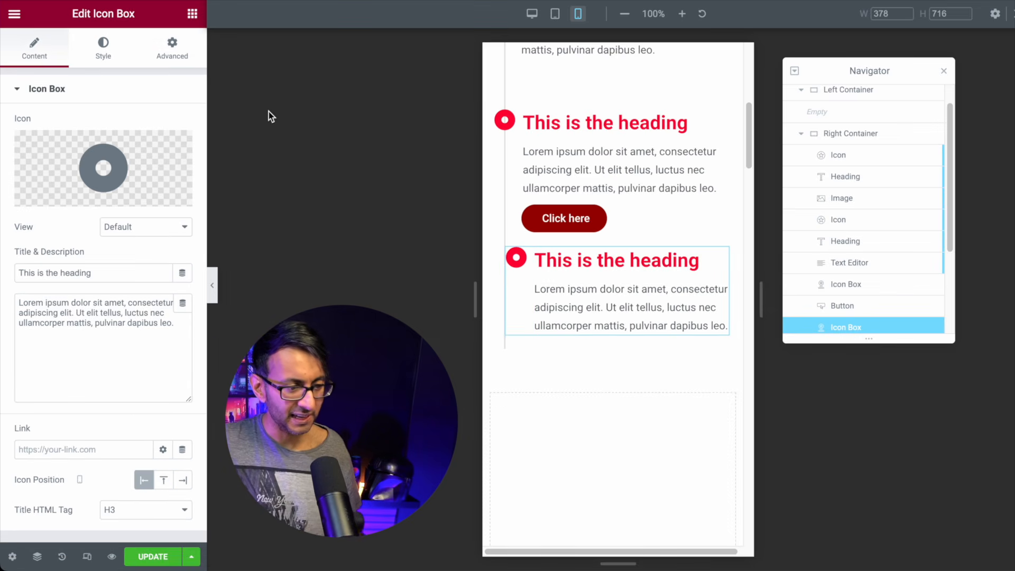
{"action": "left_click", "coordinate": [172, 49]}
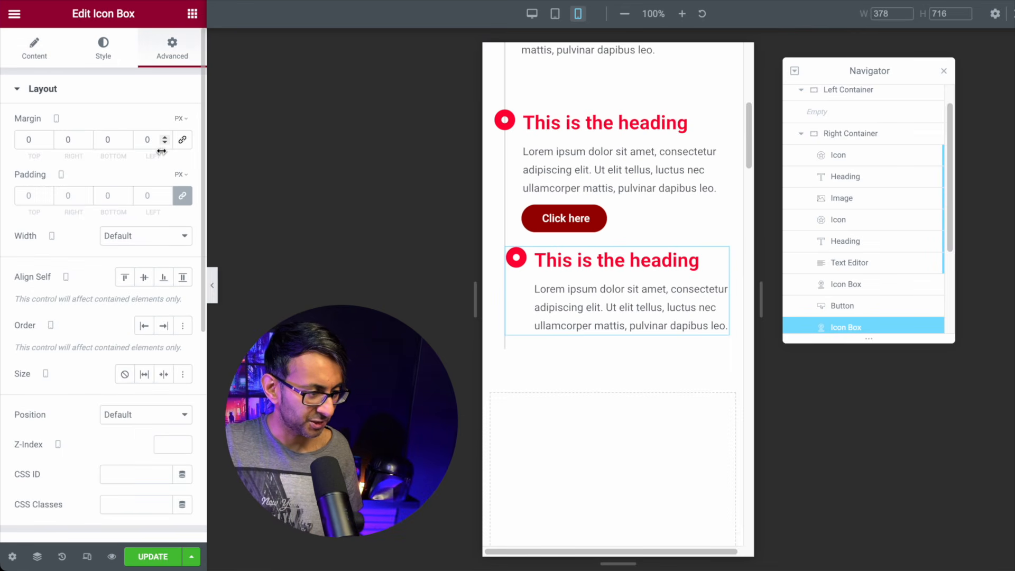
{"action": "left_click", "coordinate": [165, 143]}
{"action": "type", "text": "6"}
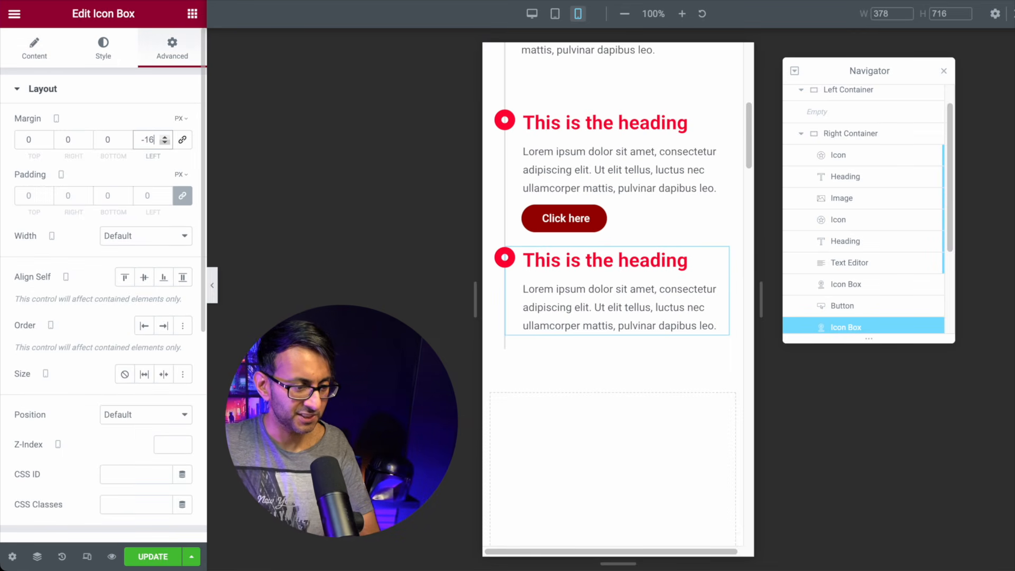
{"action": "left_click", "coordinate": [212, 286]}
{"action": "scroll", "coordinate": [498, 406], "scroll_direction": "up", "scroll_amount": 7}
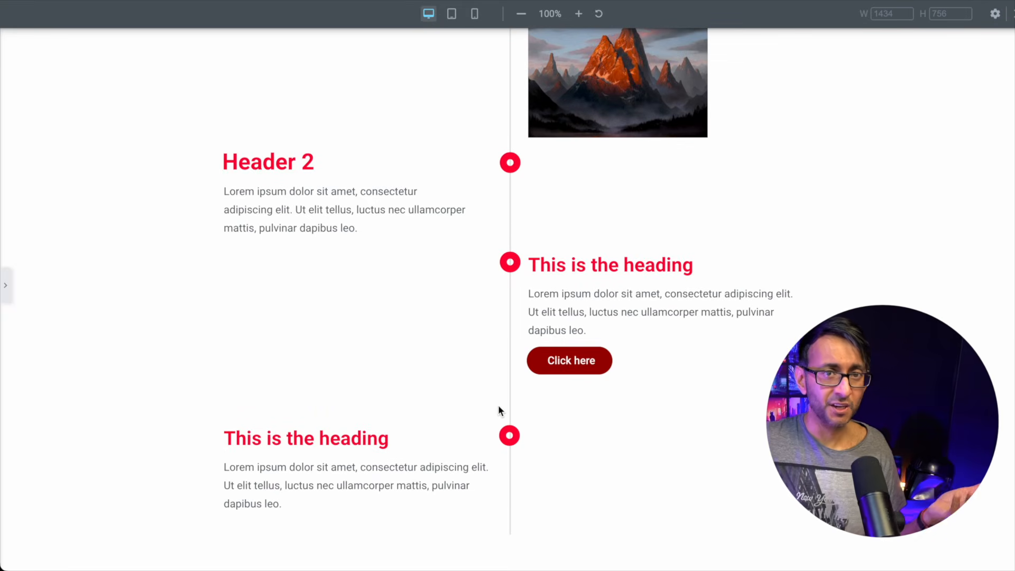
{"action": "scroll", "coordinate": [498, 406], "scroll_direction": "up", "scroll_amount": 1}
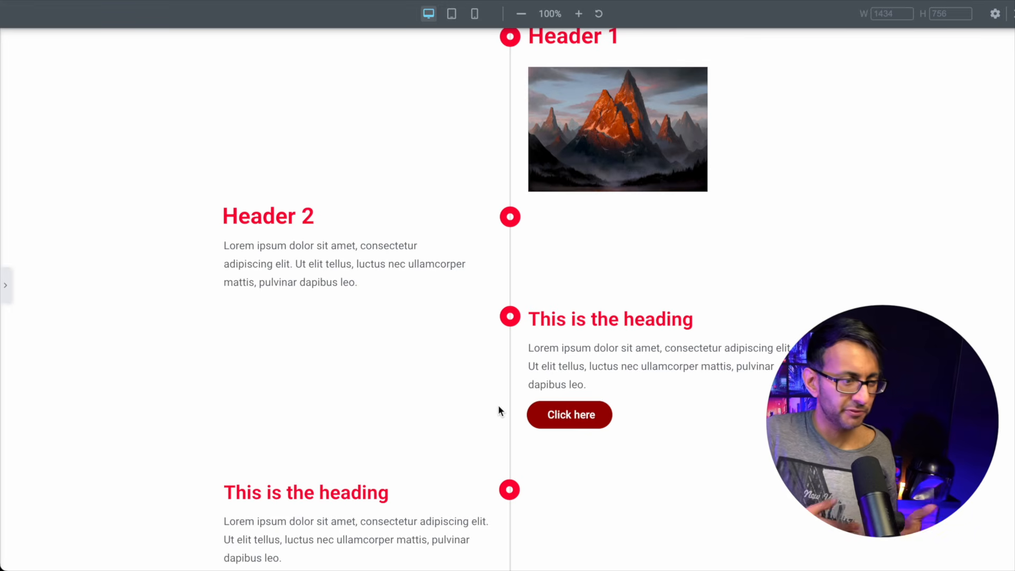
{"action": "scroll", "coordinate": [576, 383], "scroll_direction": "up", "scroll_amount": 1}
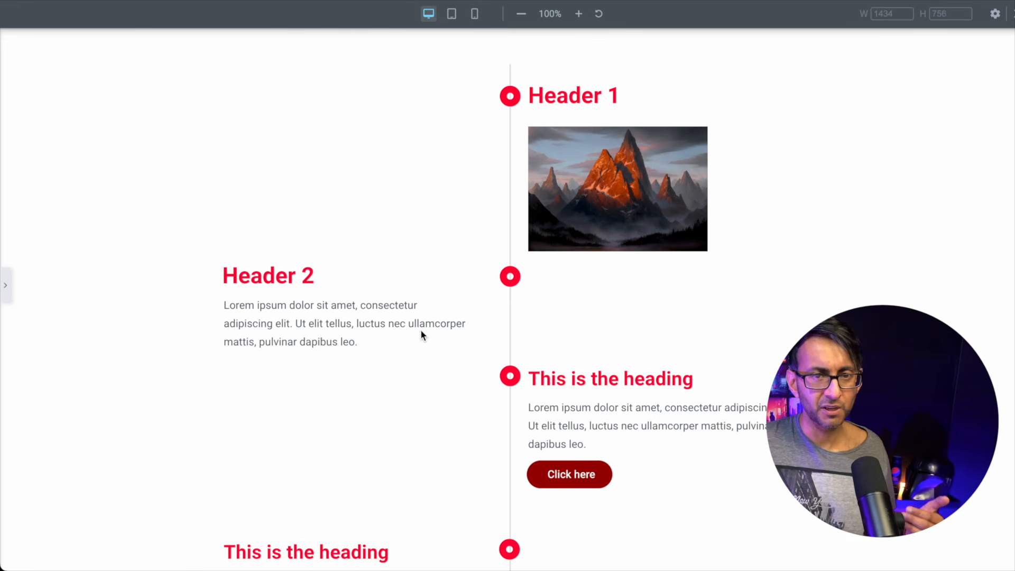
{"action": "scroll", "coordinate": [421, 332], "scroll_direction": "down", "scroll_amount": 3}
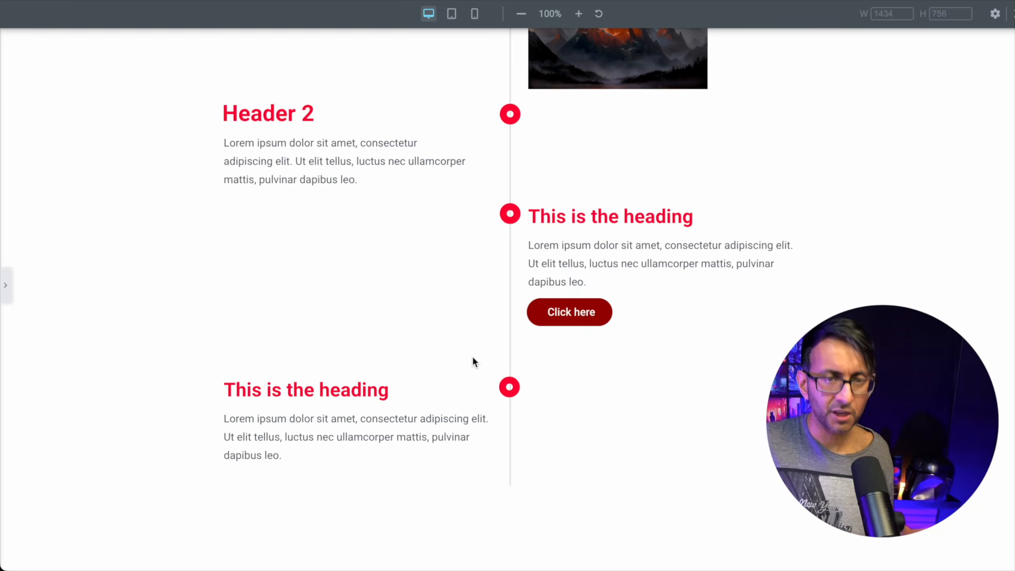
{"action": "left_click", "coordinate": [475, 16]}
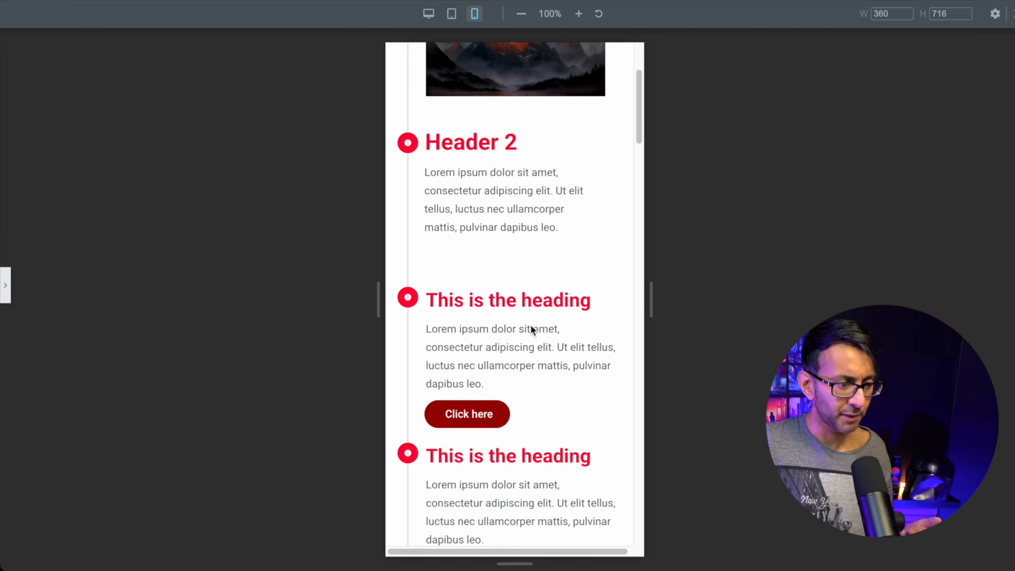
{"action": "scroll", "coordinate": [531, 326], "scroll_direction": "up", "scroll_amount": 3}
{"action": "scroll", "coordinate": [531, 326], "scroll_direction": "down", "scroll_amount": 3}
{"action": "scroll", "coordinate": [531, 326], "scroll_direction": "down", "scroll_amount": 3}
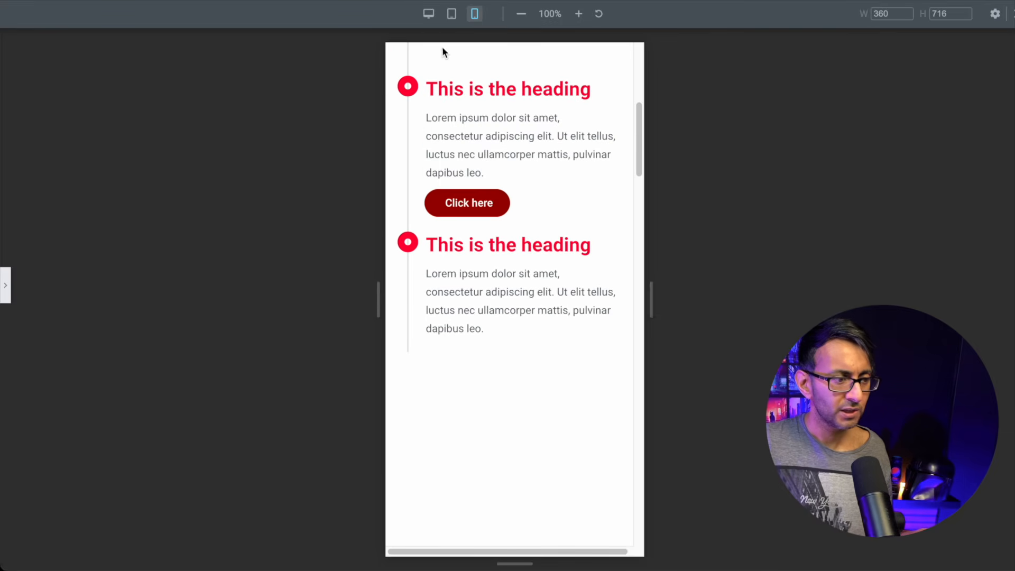
{"action": "left_click", "coordinate": [429, 15]}
{"action": "scroll", "coordinate": [532, 155], "scroll_direction": "up", "scroll_amount": 5}
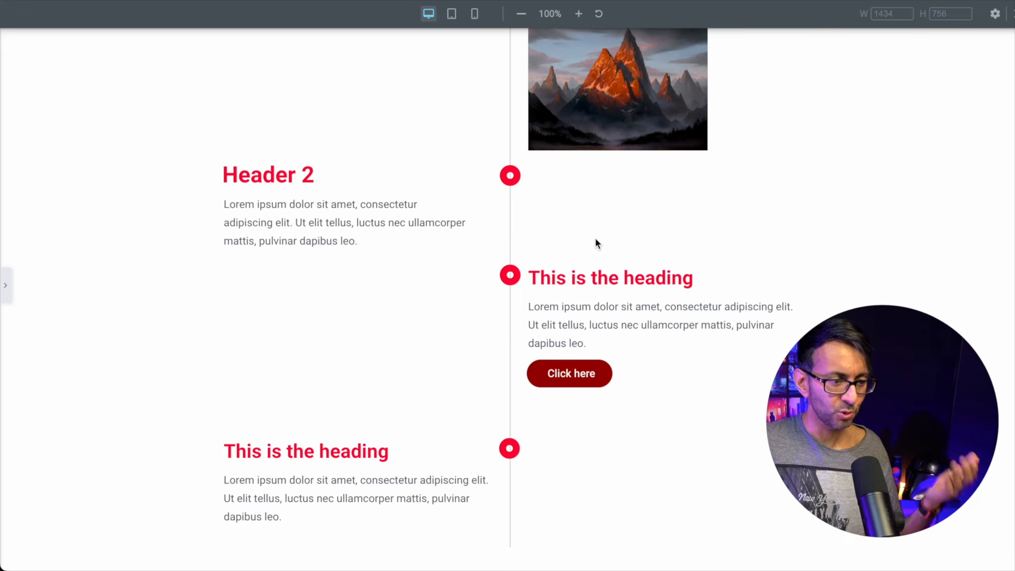
{"action": "scroll", "coordinate": [596, 243], "scroll_direction": "up", "scroll_amount": 2}
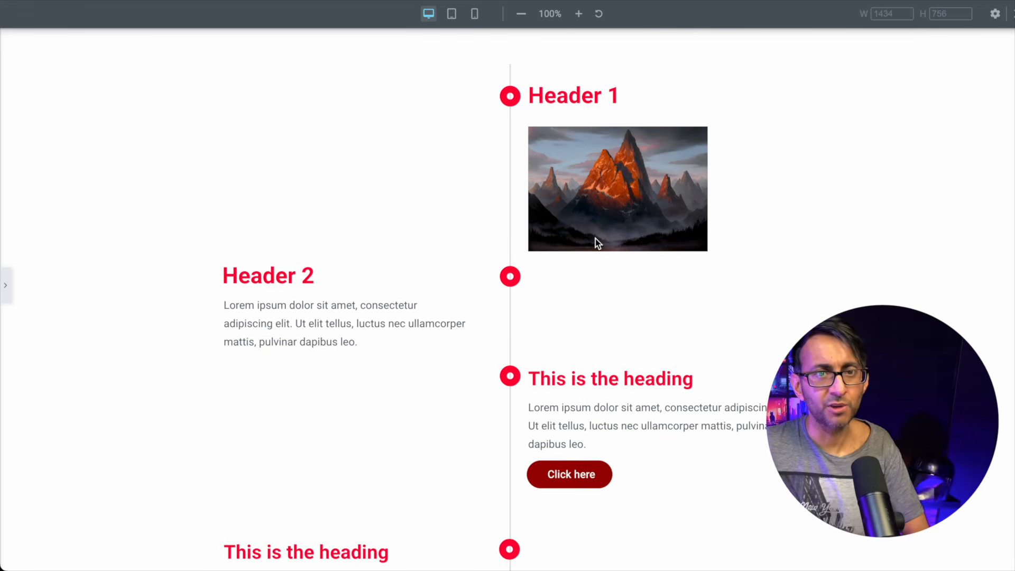